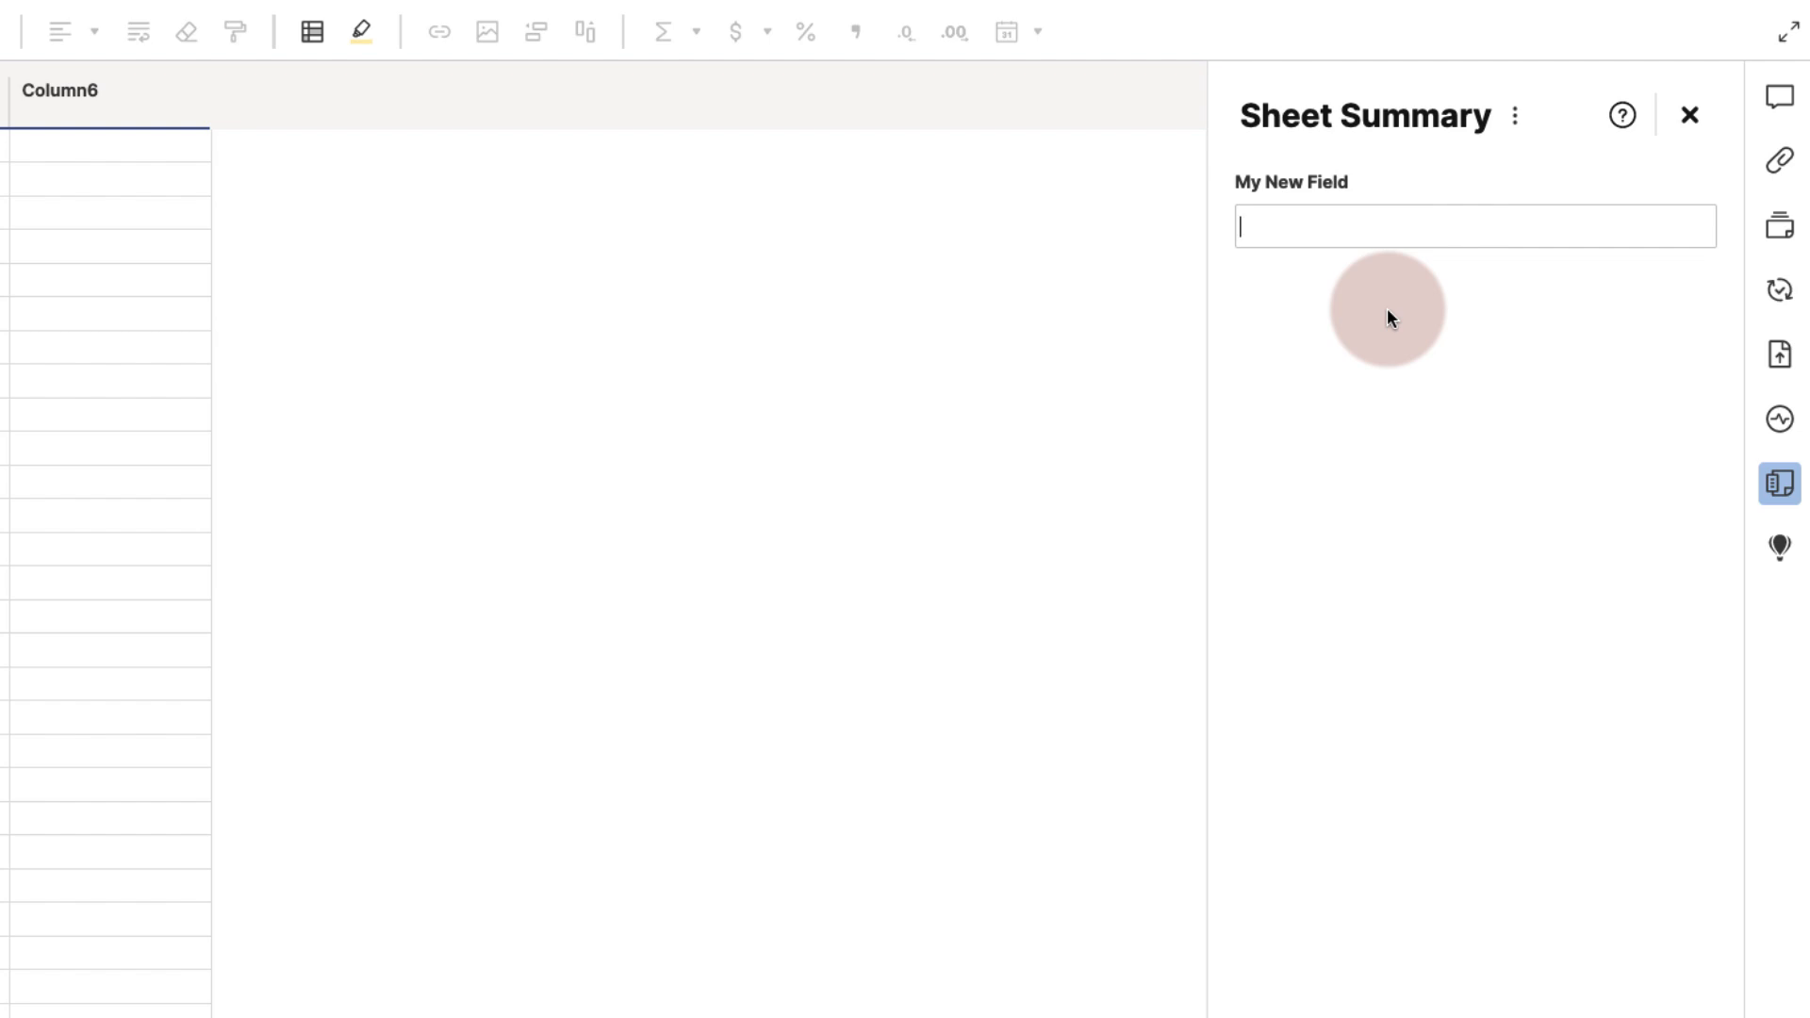
# - Open the summary field's options menu and review its formatting, insert and properties choices
pyautogui.click(1386, 194)
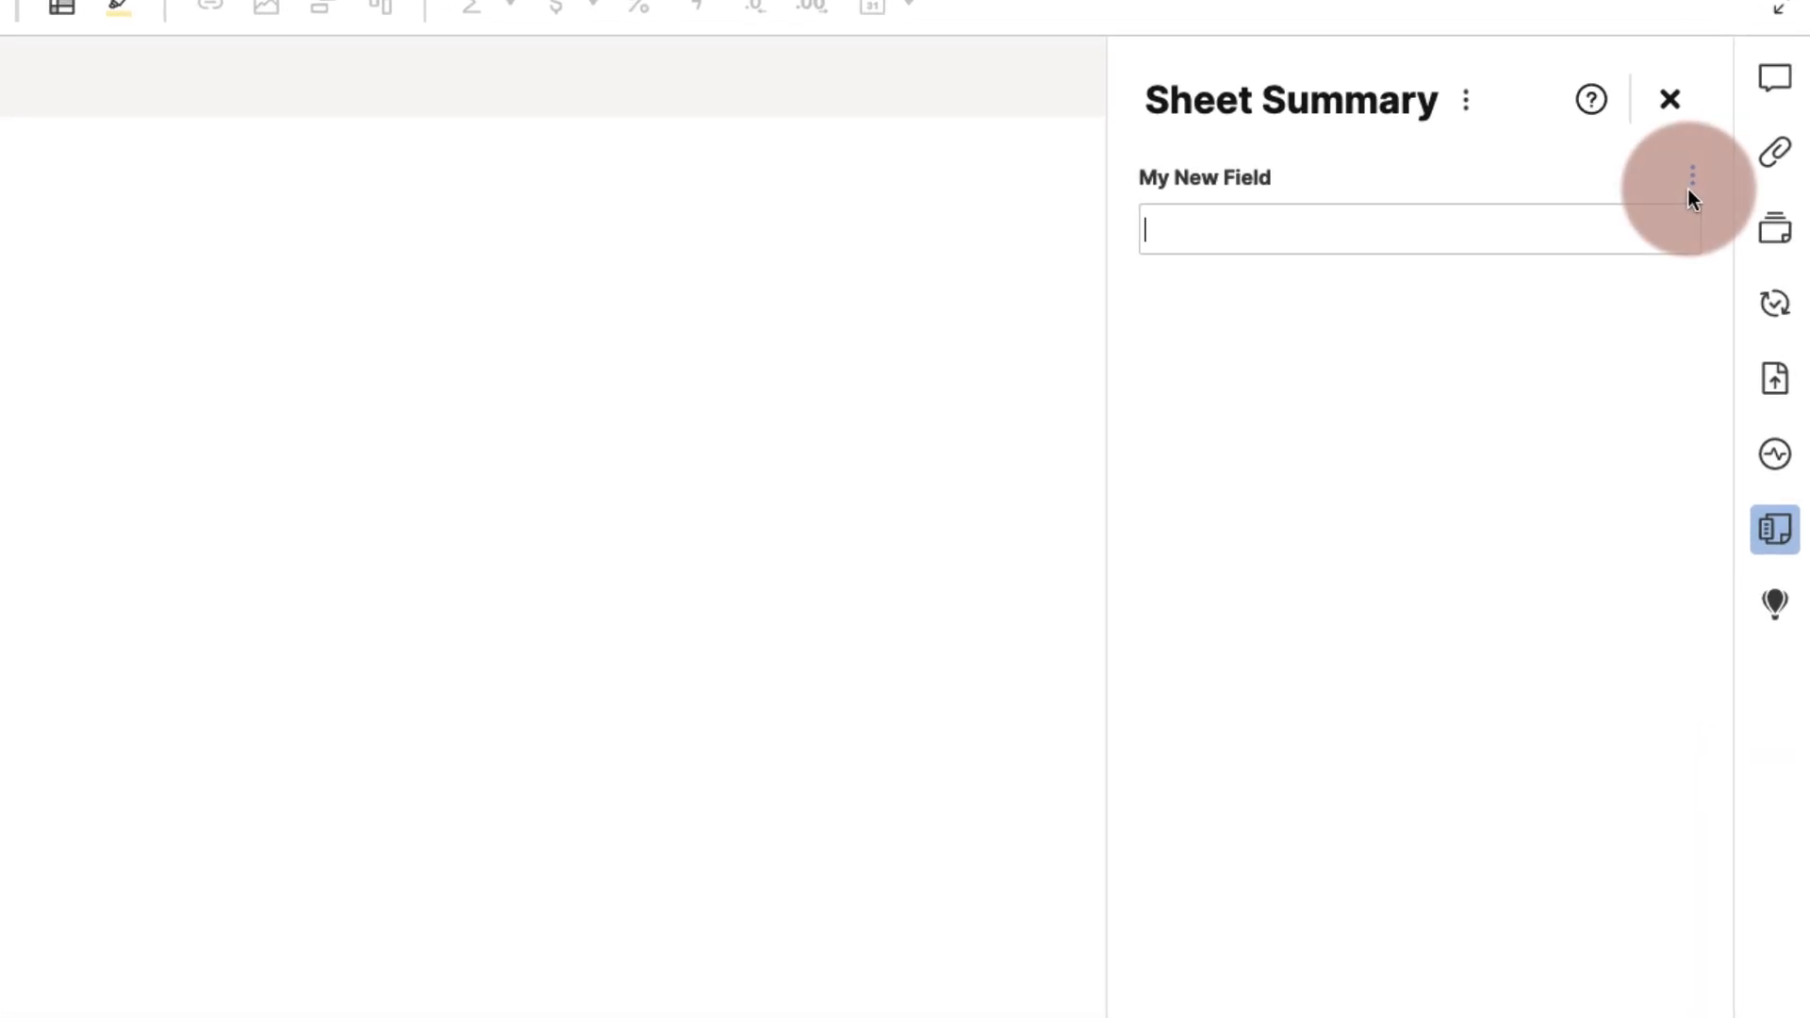
pyautogui.click(1691, 179)
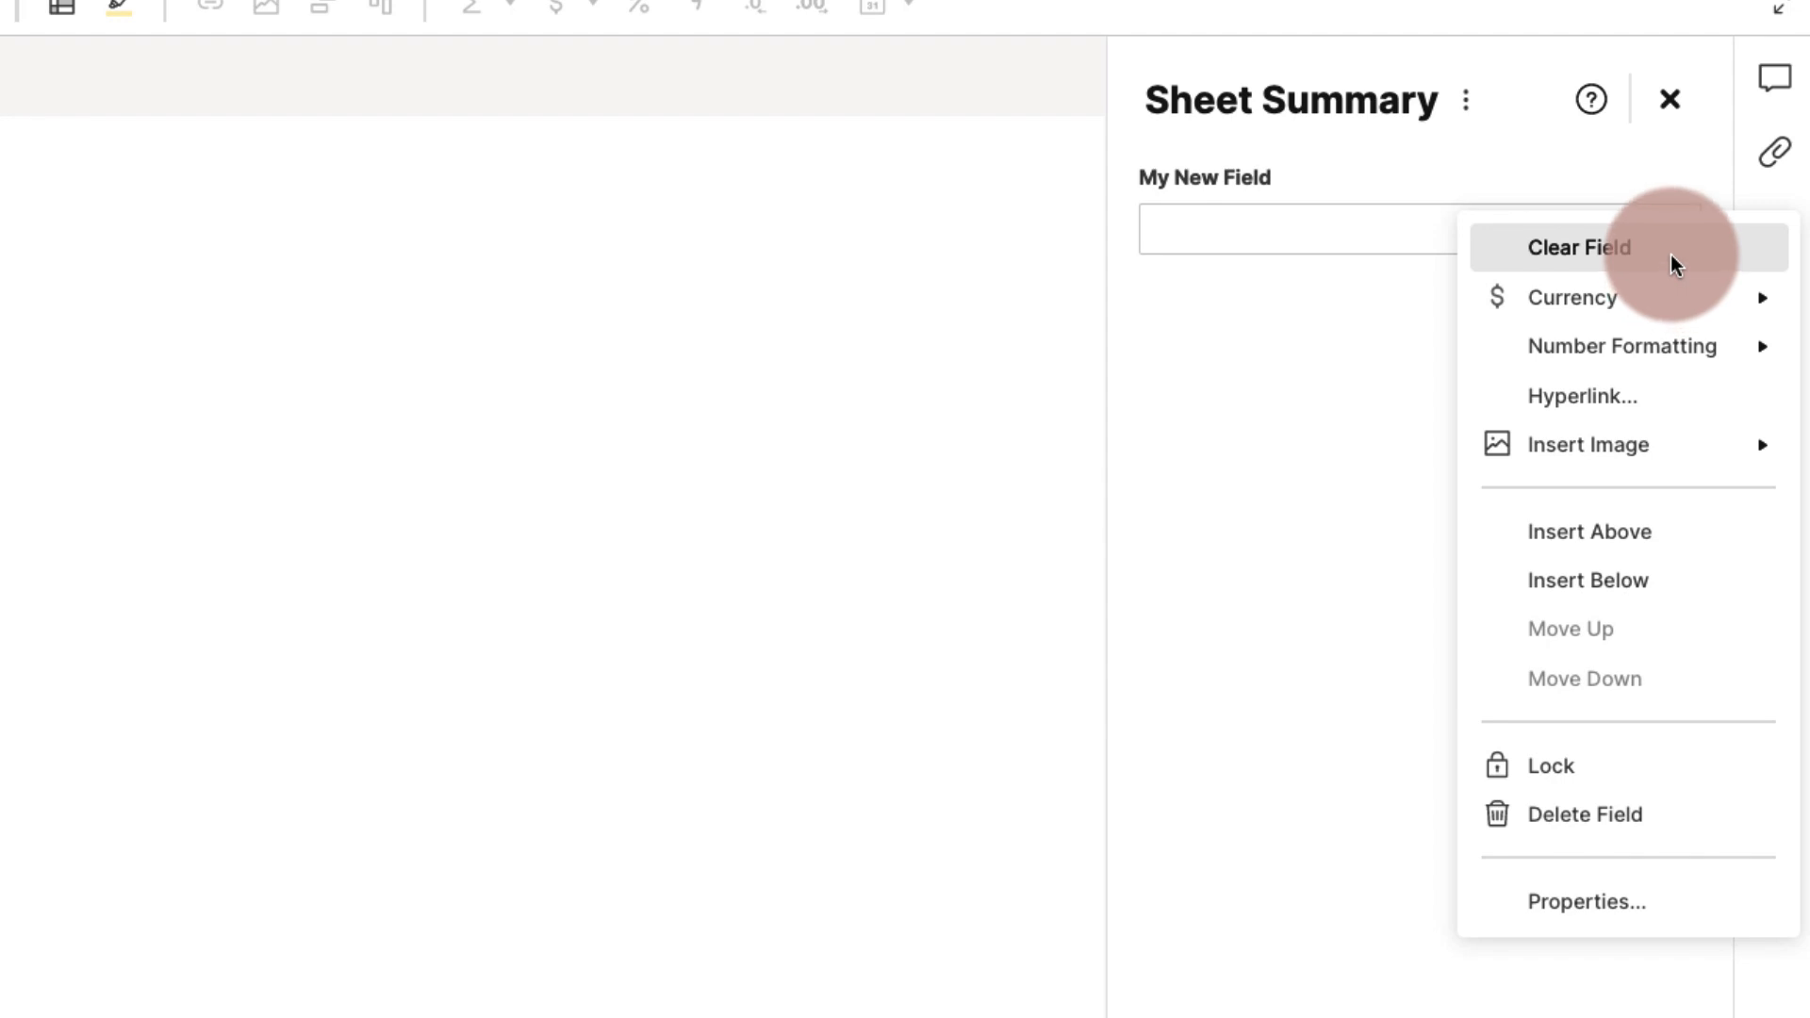
pyautogui.moveTo(1616, 303)
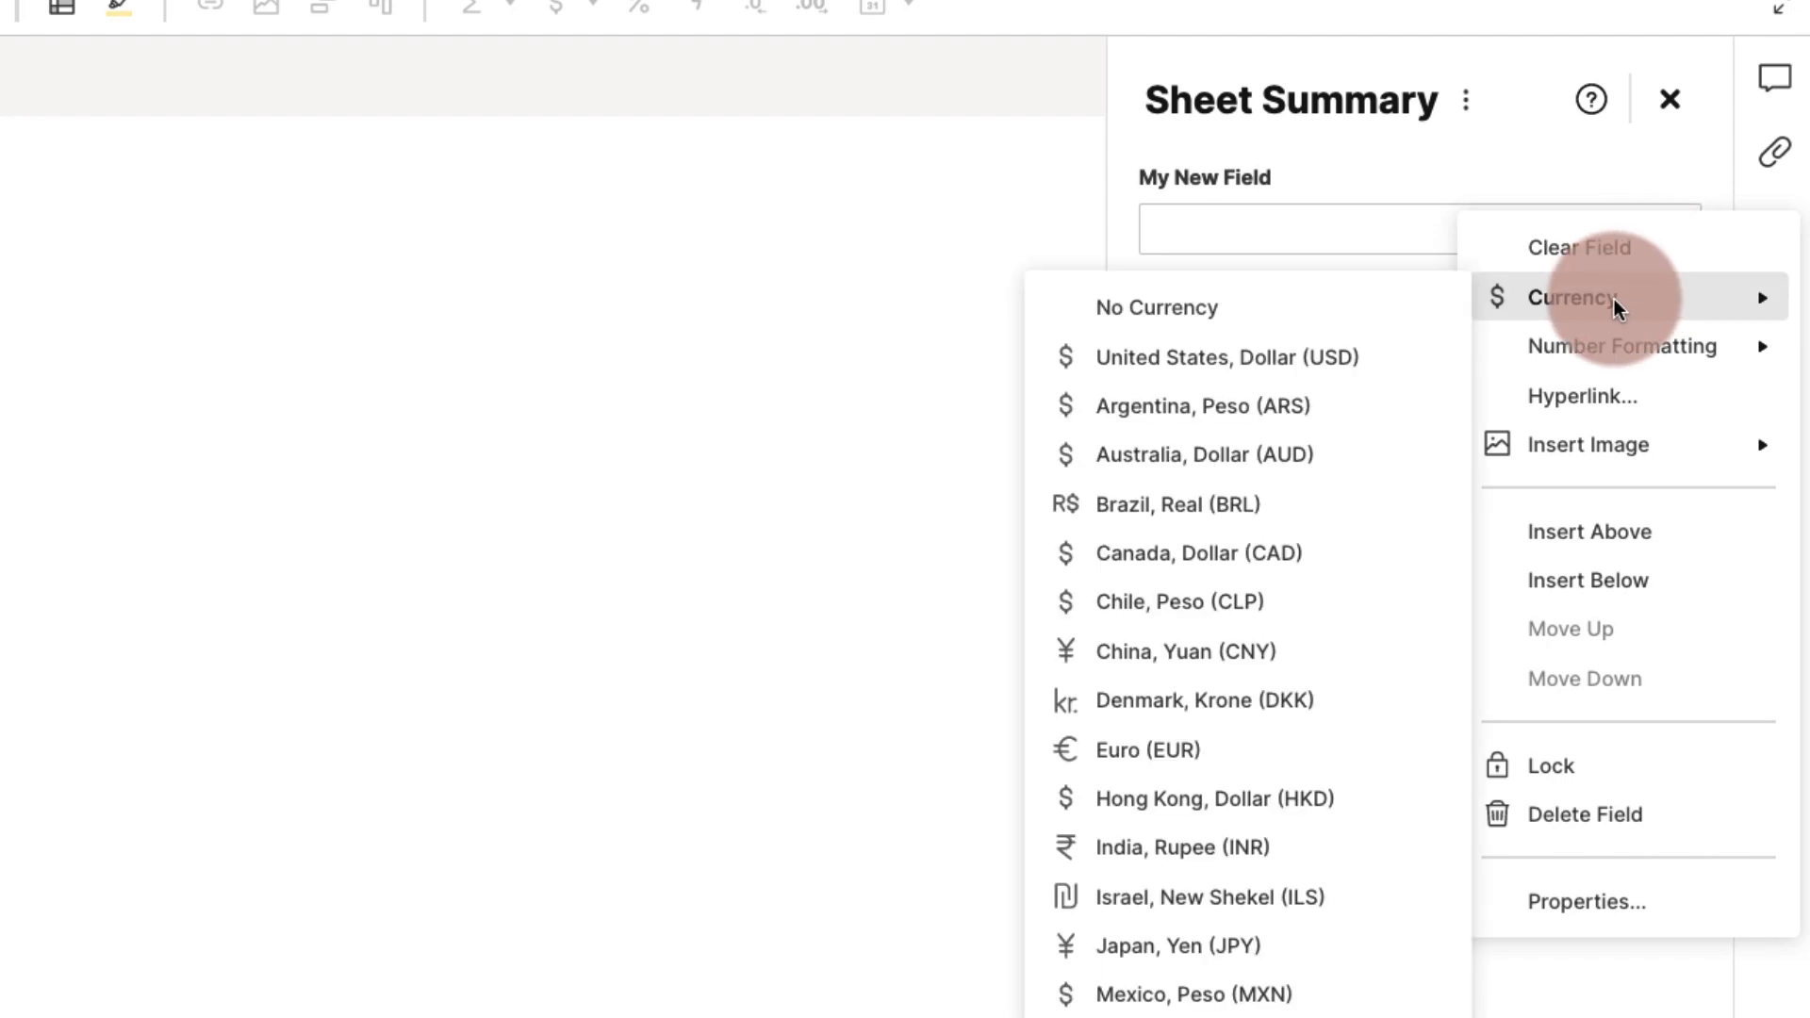
pyautogui.moveTo(1572, 356)
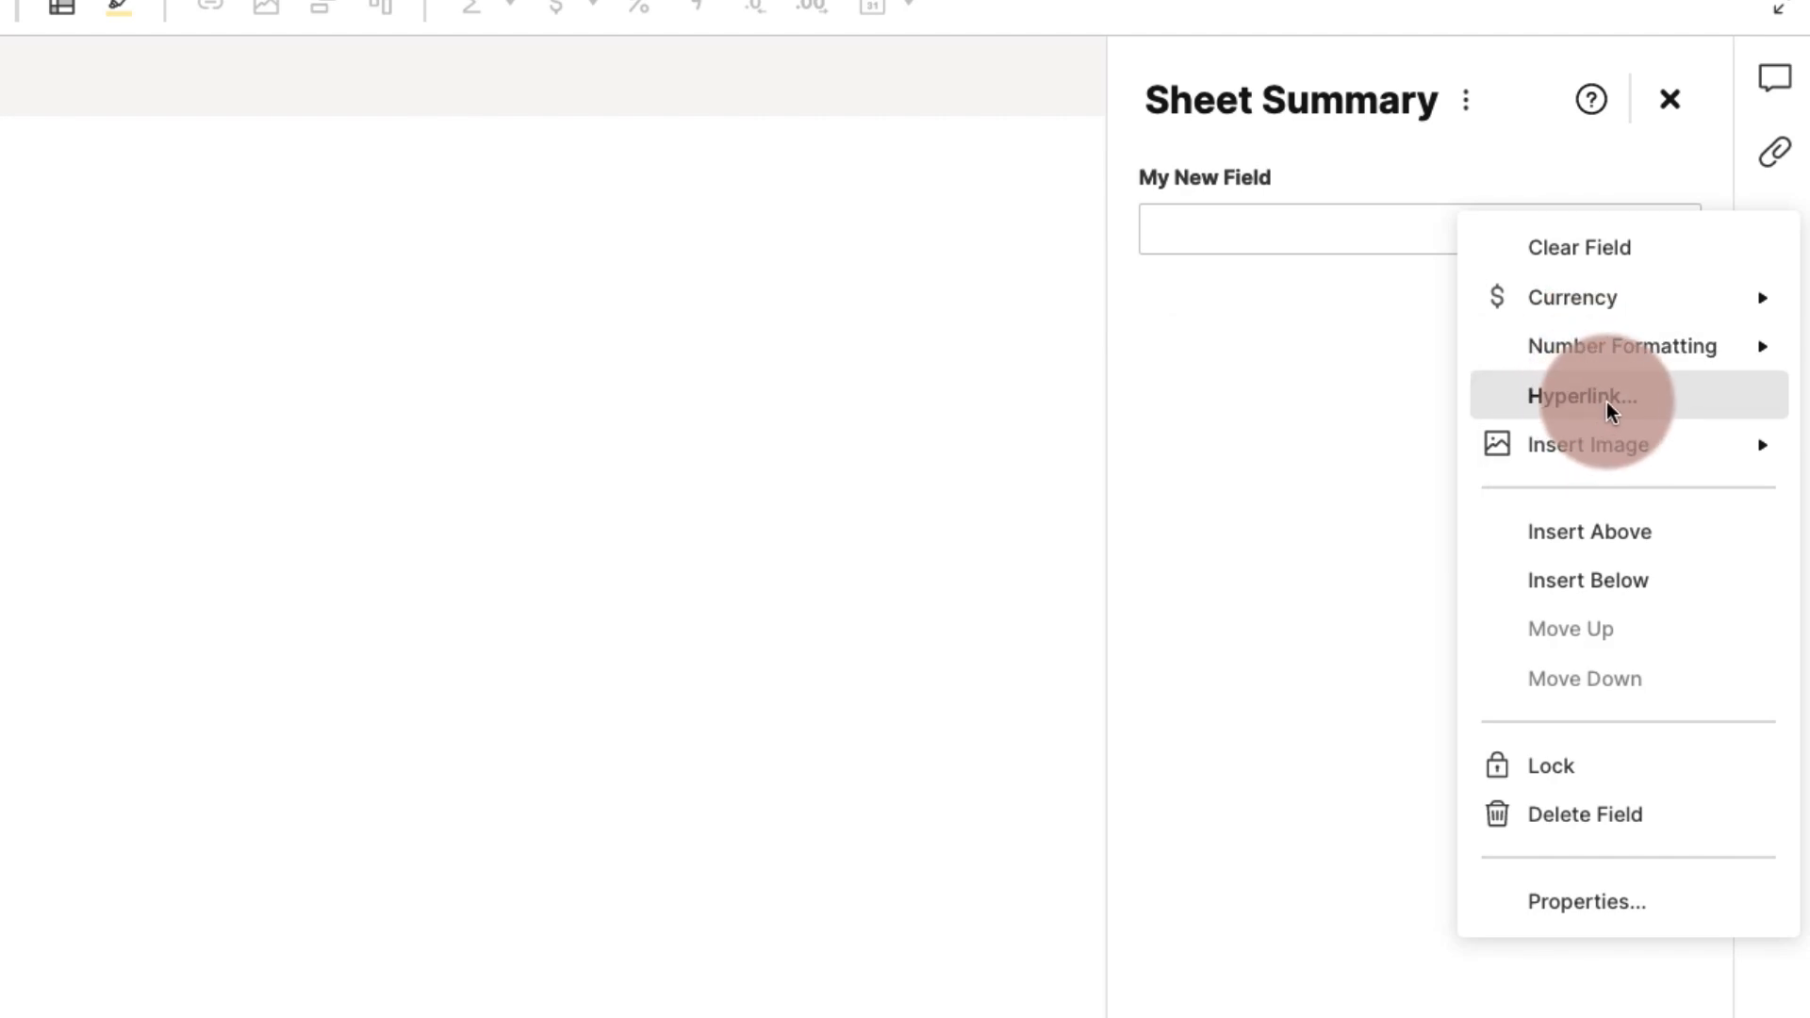
pyautogui.moveTo(1617, 446)
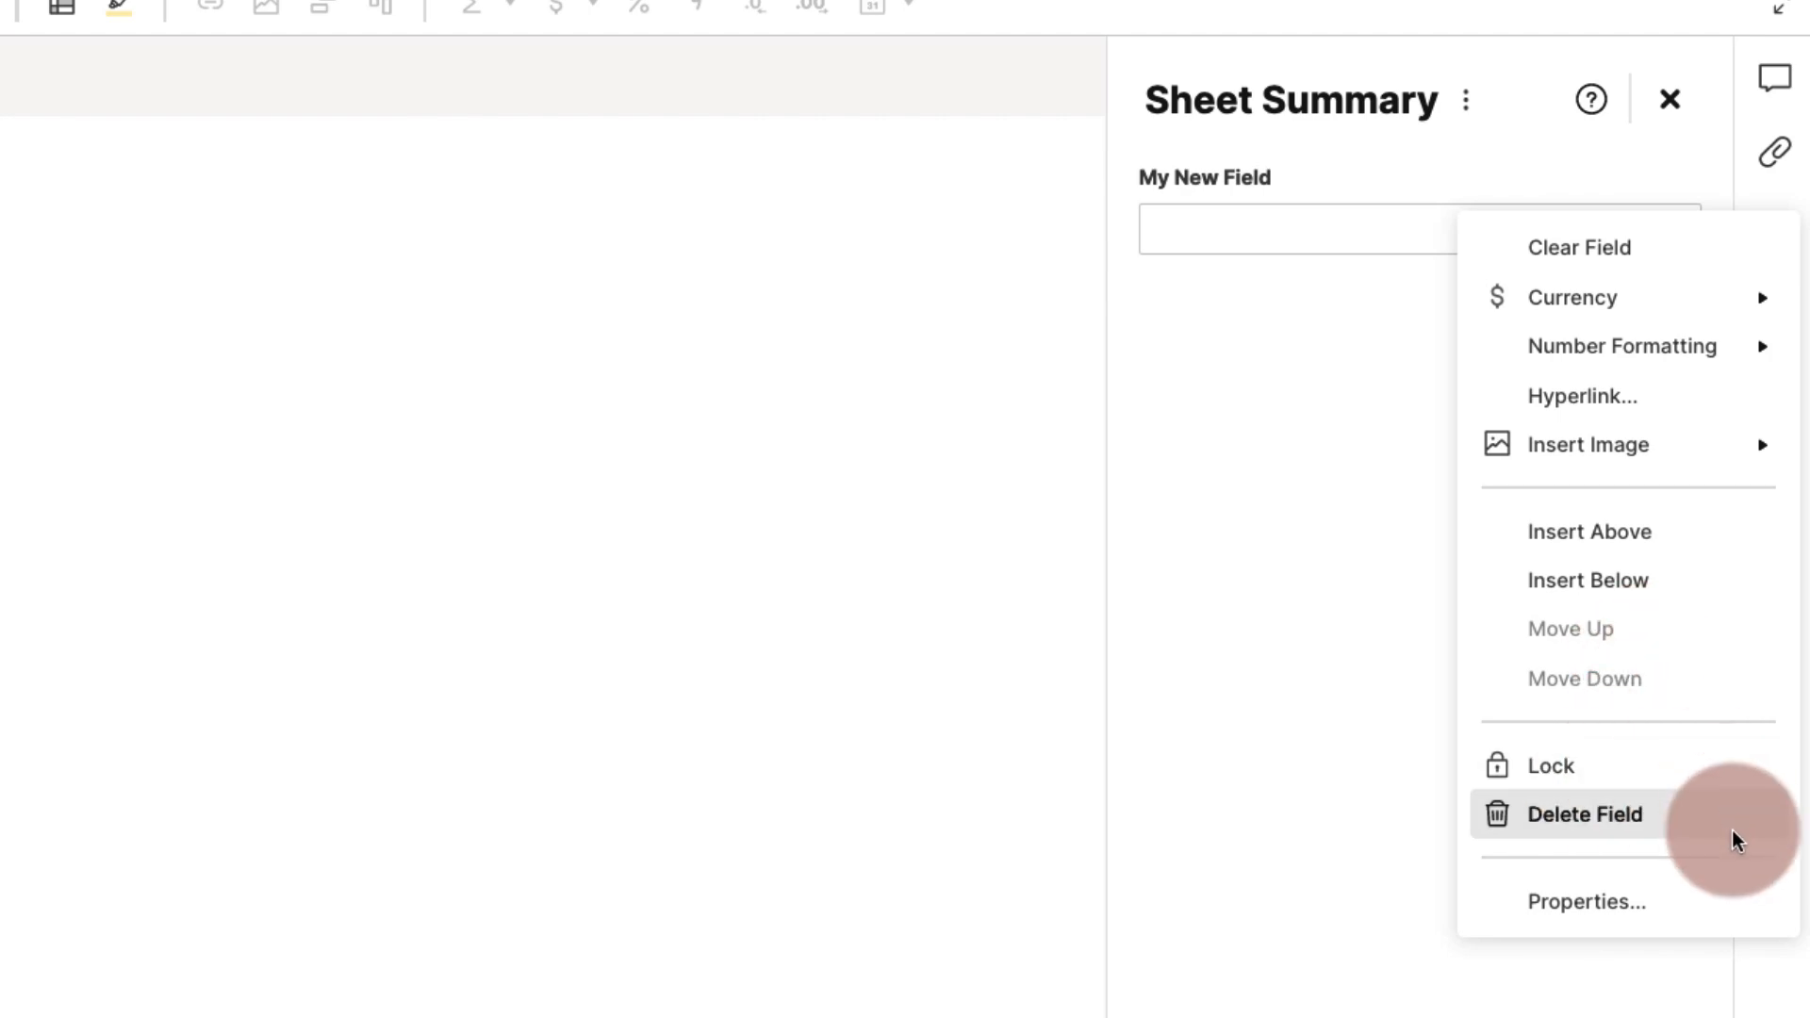
pyautogui.click(1661, 905)
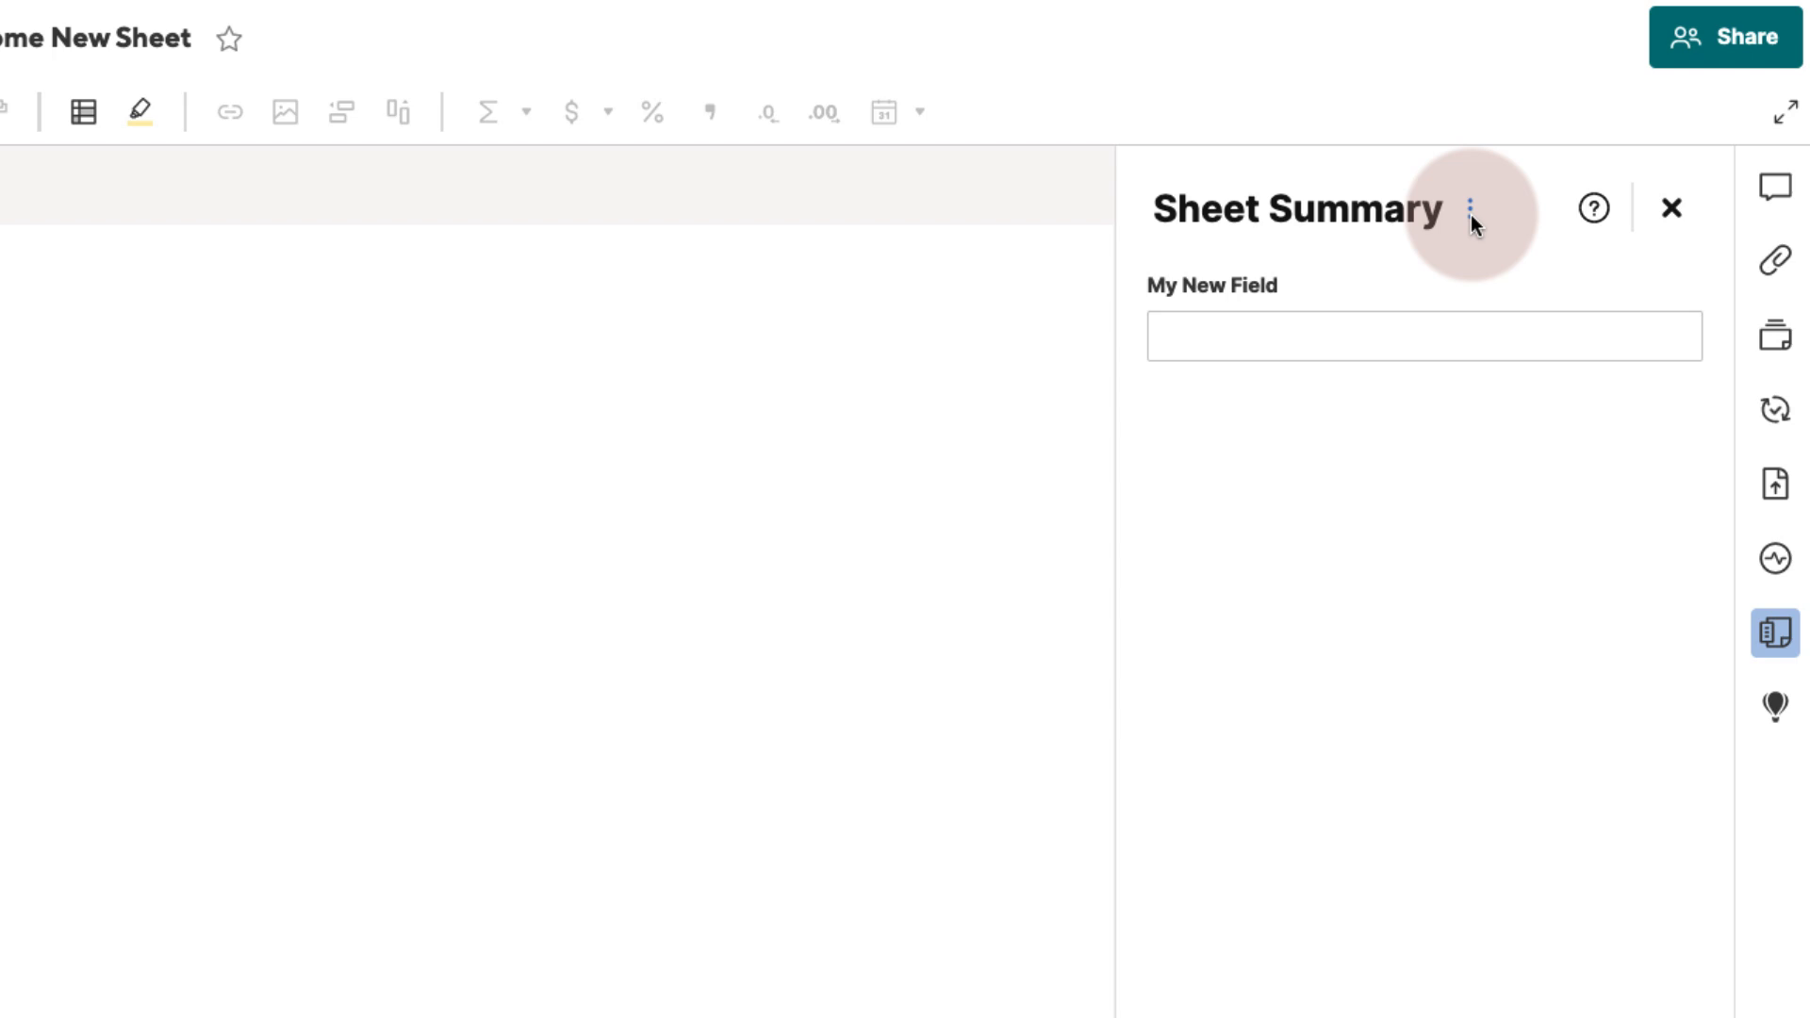
# - Lock all fields in the sheet summary
pyautogui.click(1471, 213)
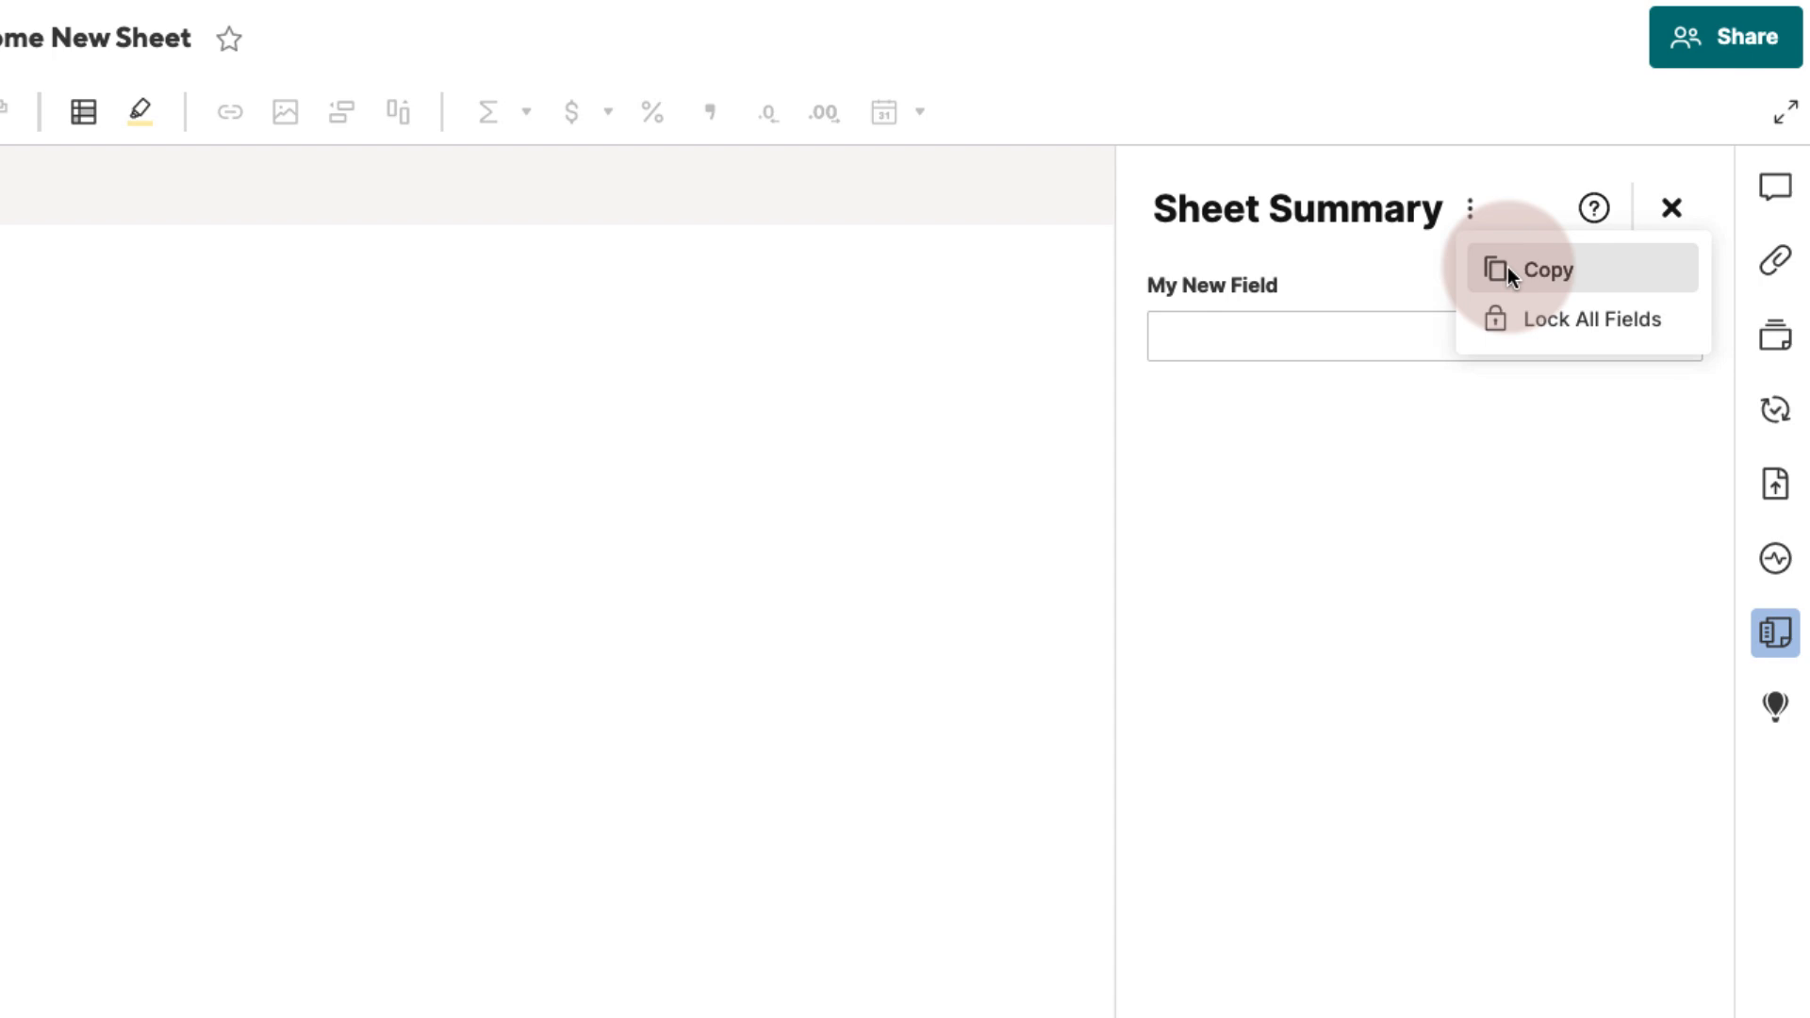
pyautogui.click(1565, 320)
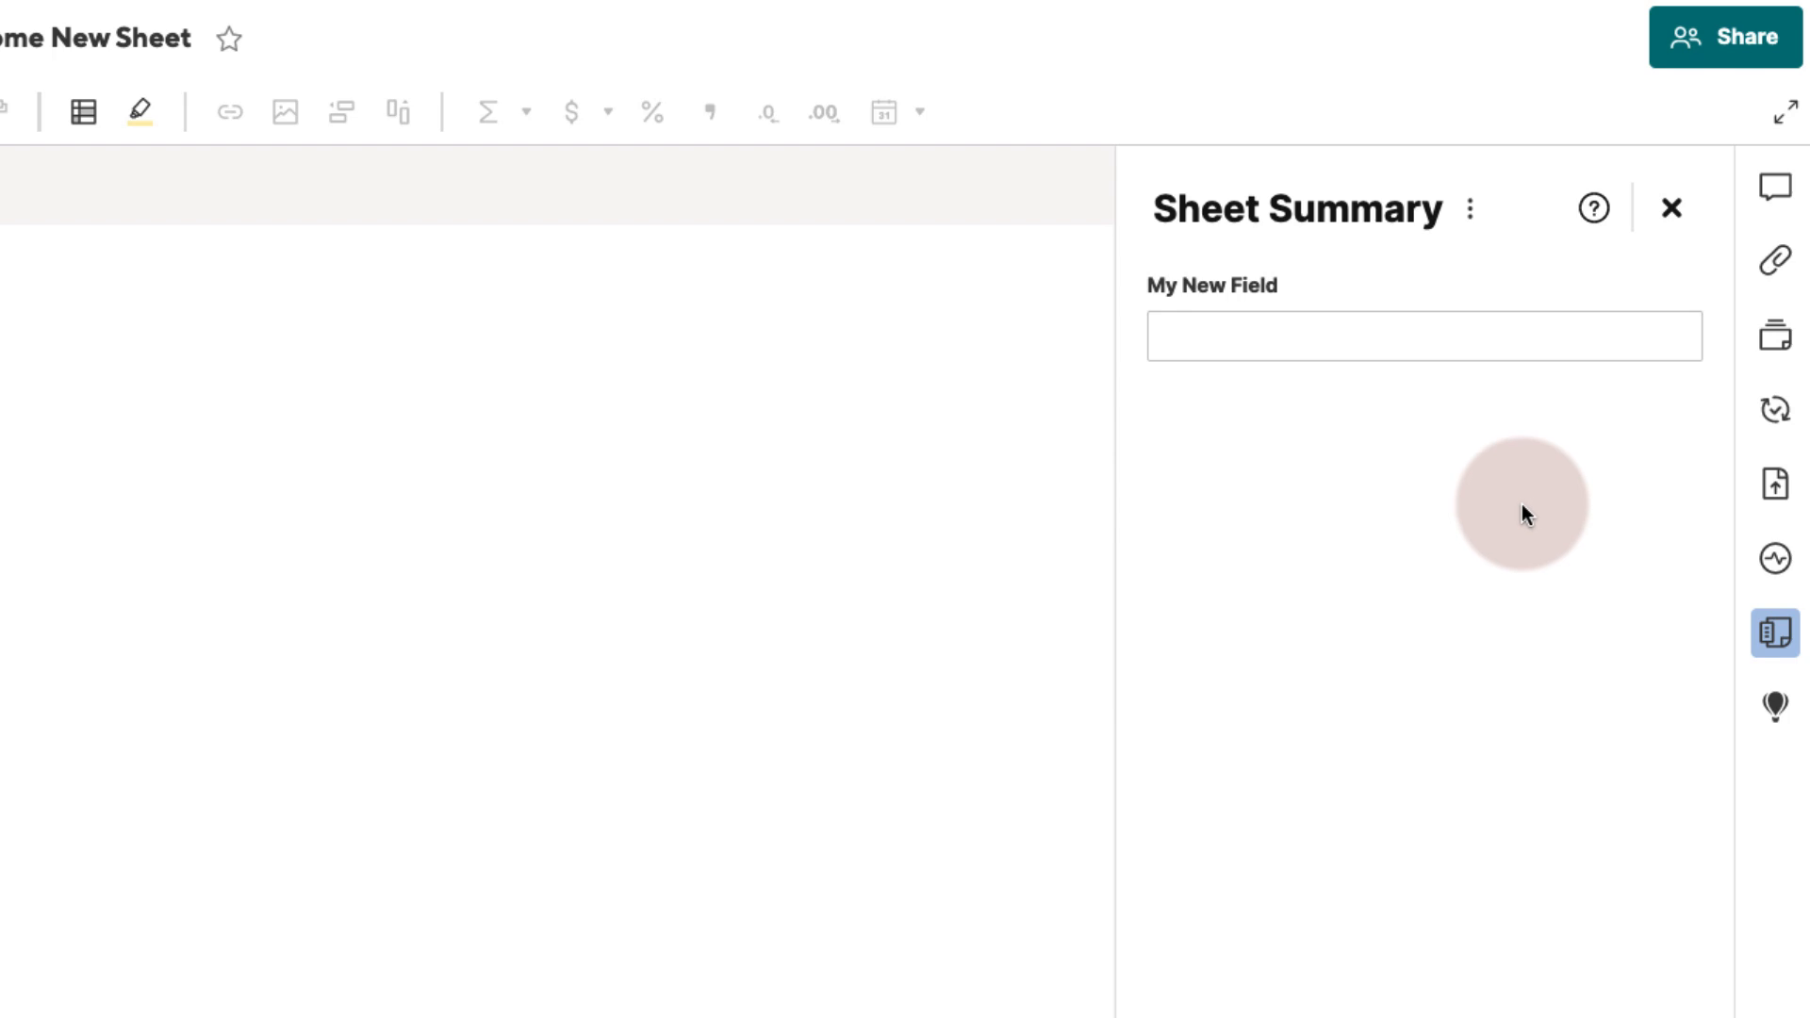
pyautogui.click(1593, 207)
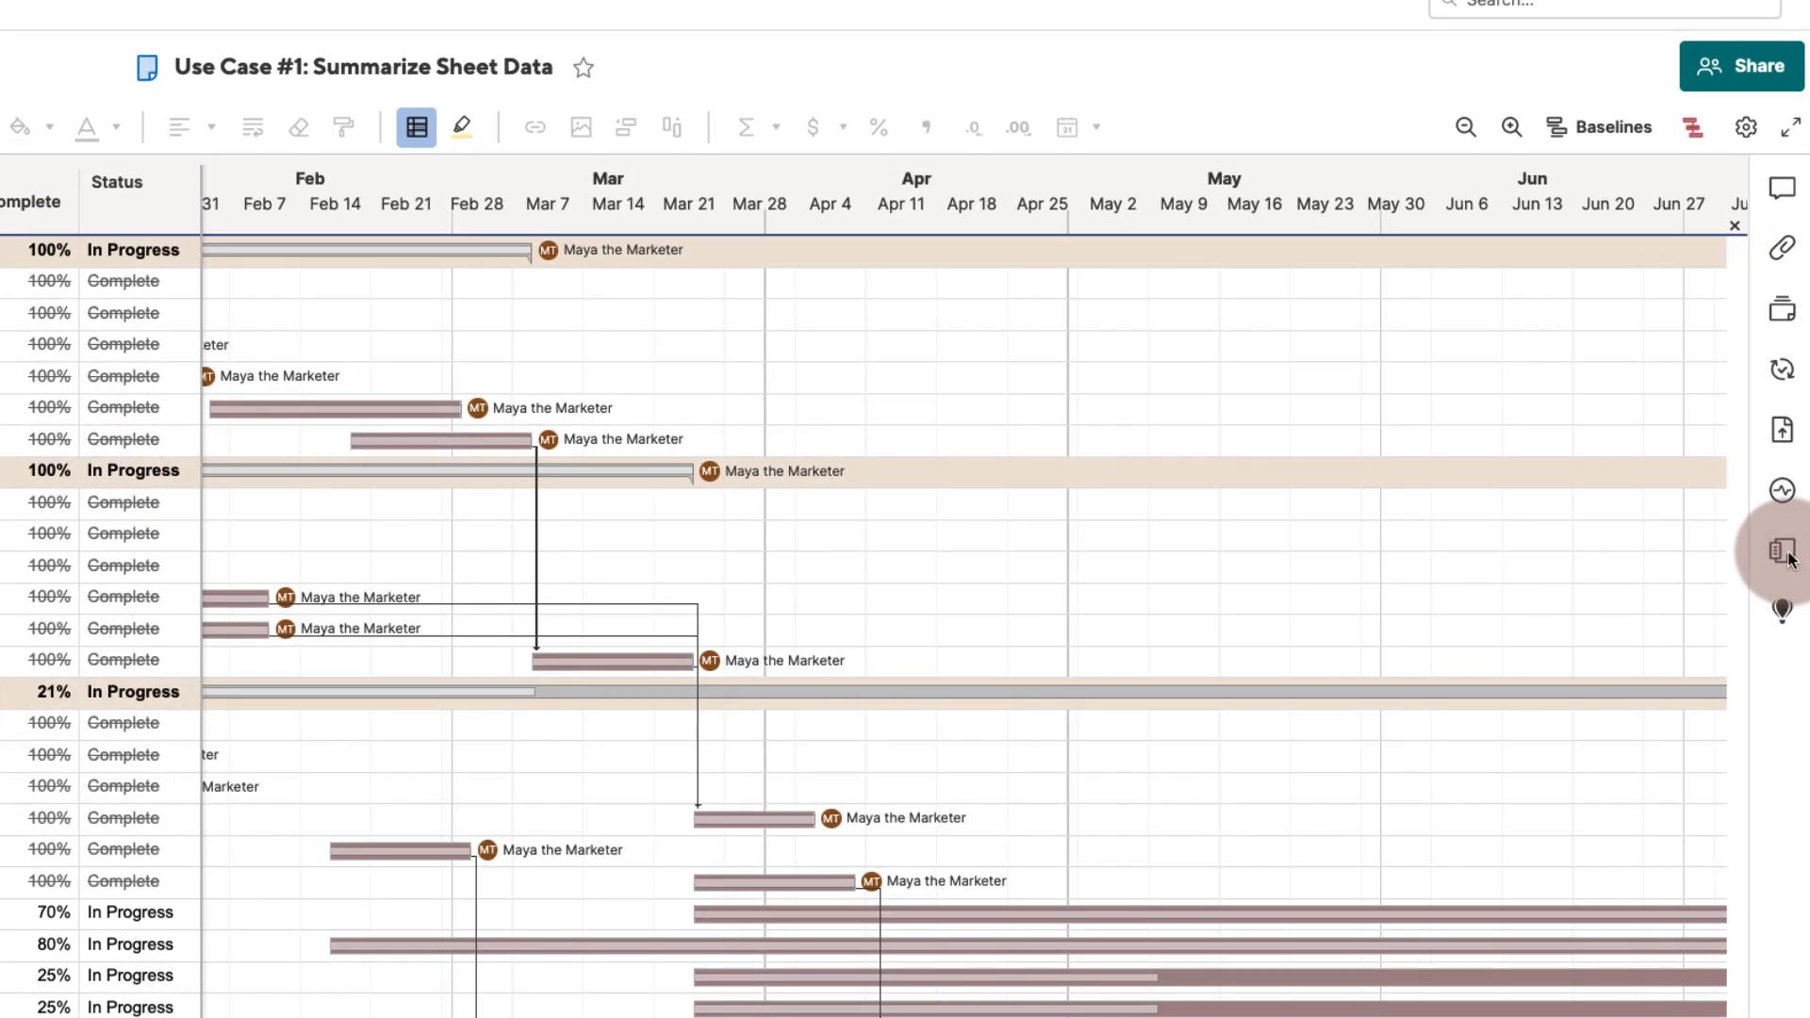
# - Open the Sheet Summary panel and add a new Text/Number field named Total Tasks Due Today
pyautogui.click(1787, 555)
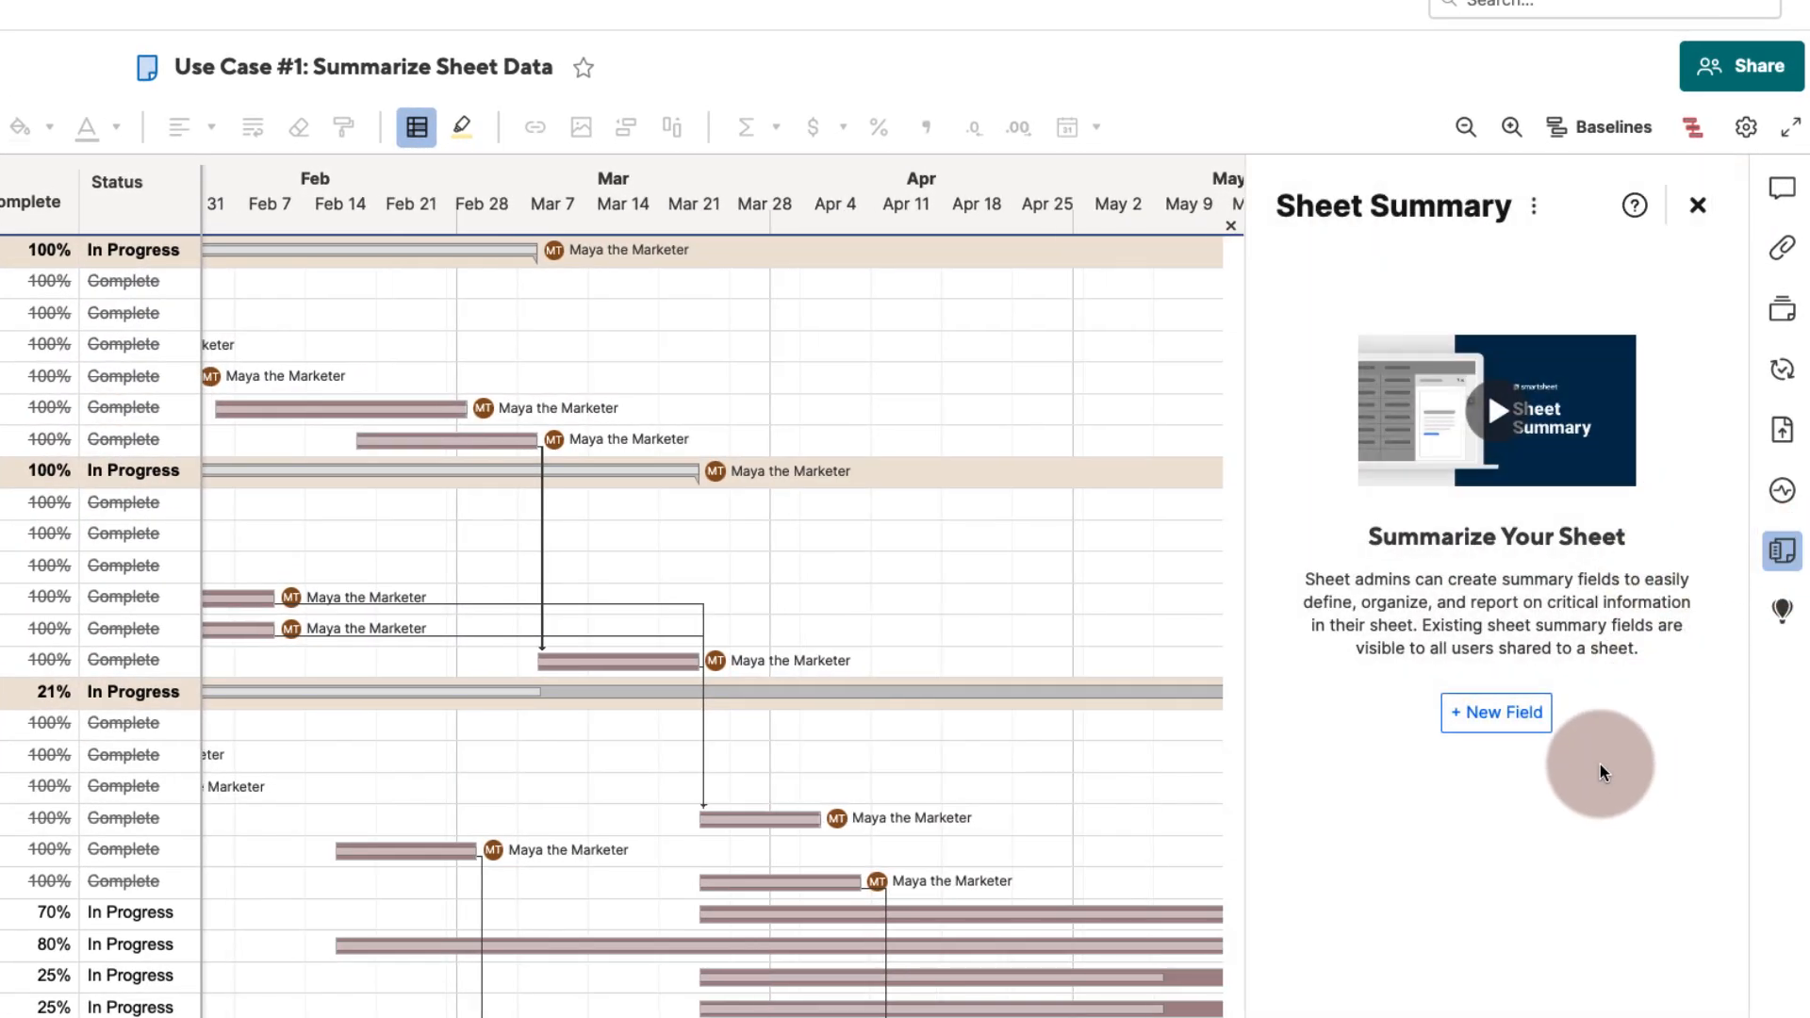
pyautogui.click(1495, 712)
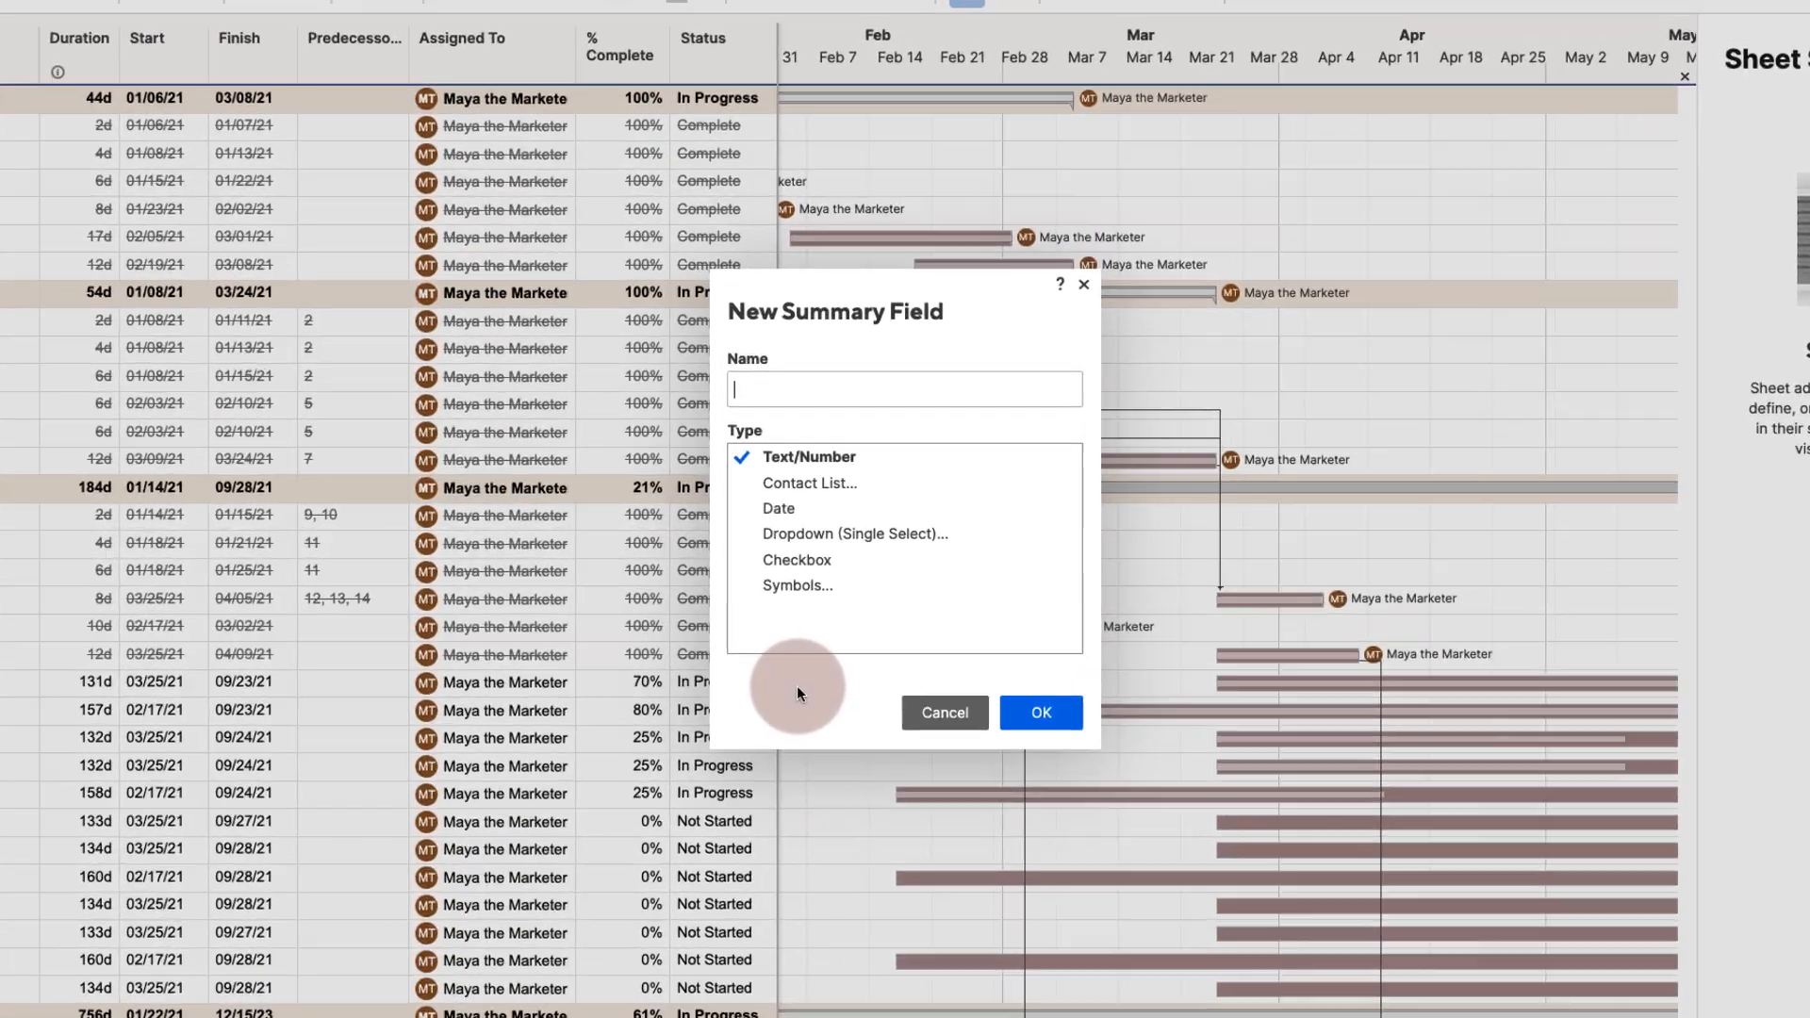
pyautogui.write('Total Tasks Due Today')
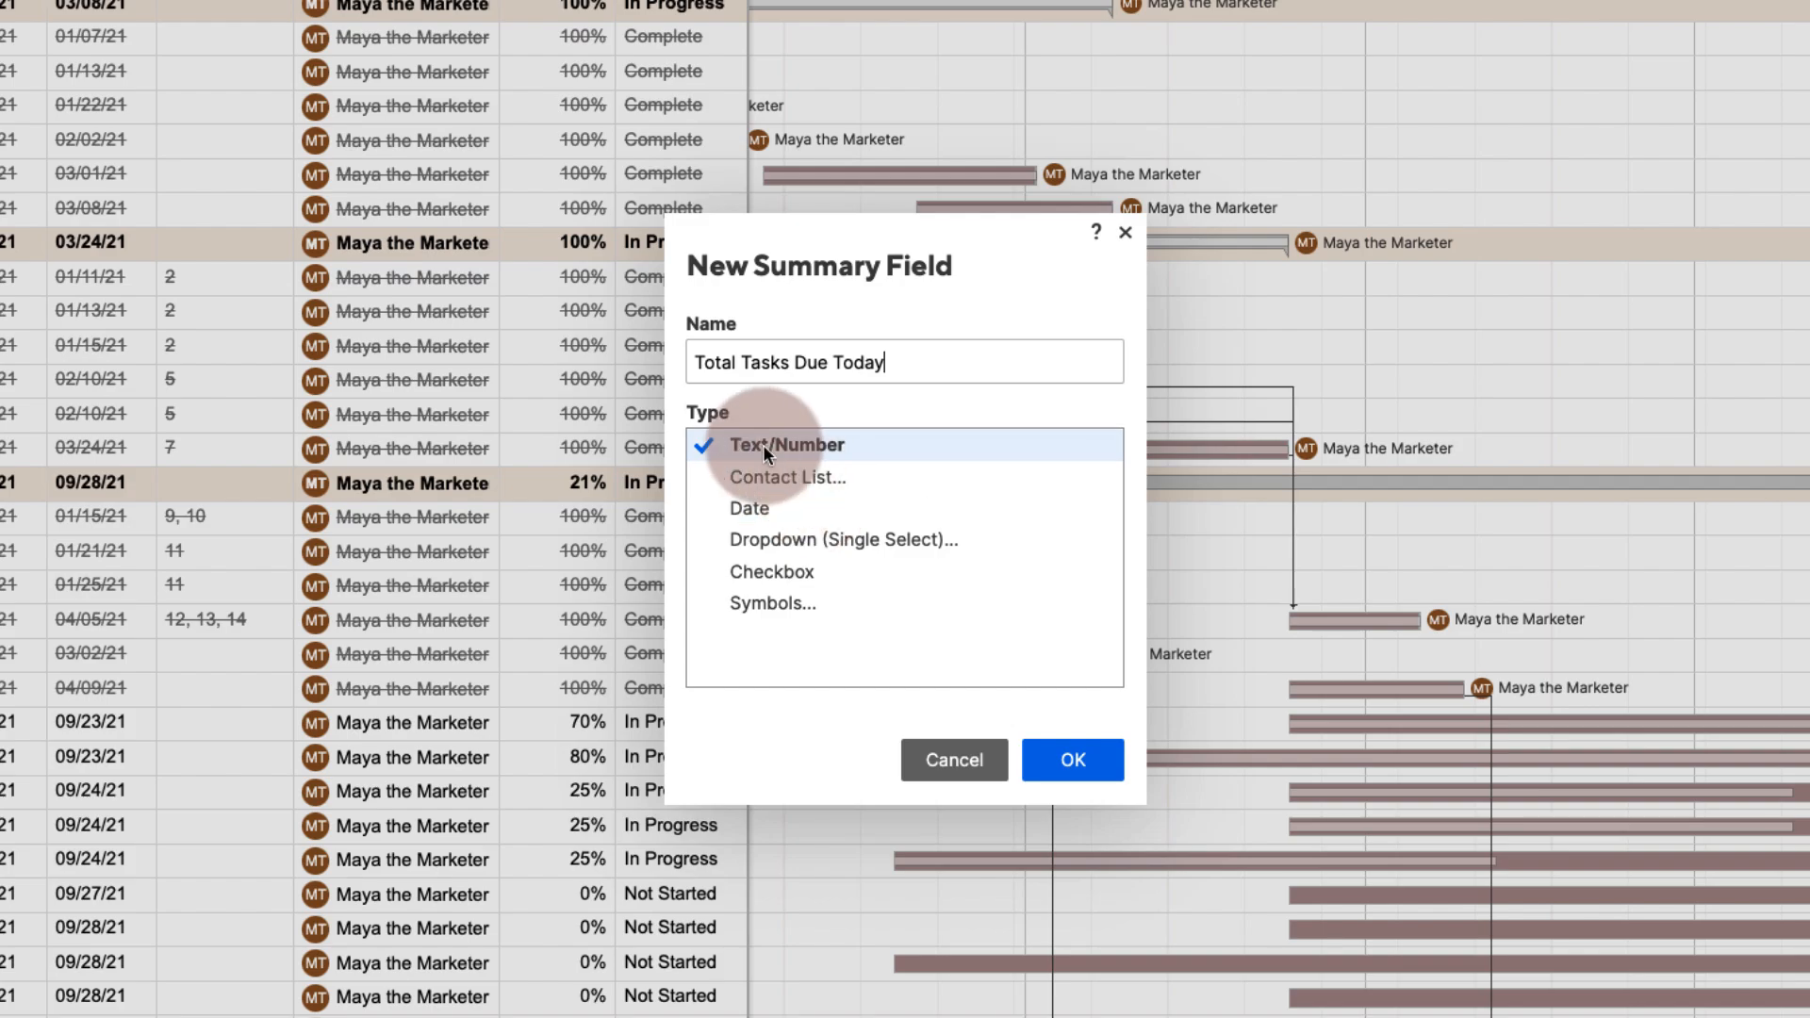
pyautogui.click(1084, 759)
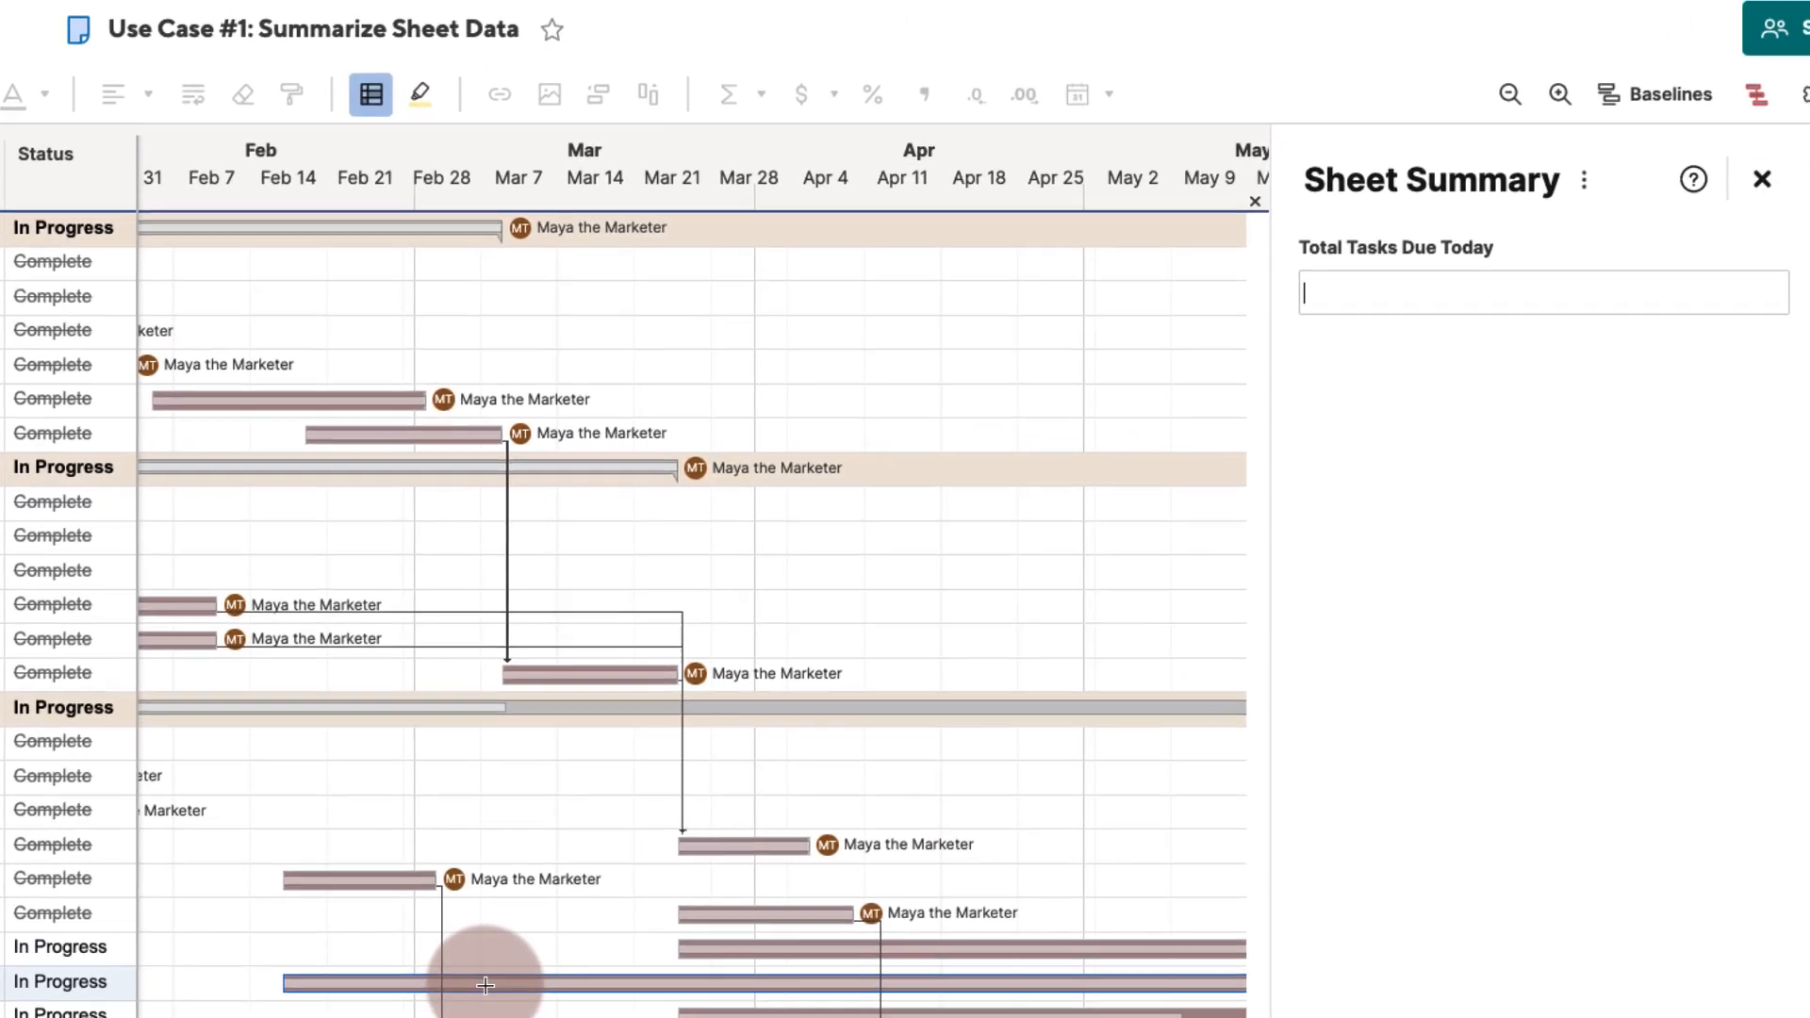
# - Enter the formula =countif(Finish:Finish, Today()) in the Total Tasks Due Today field
pyautogui.click(1370, 292)
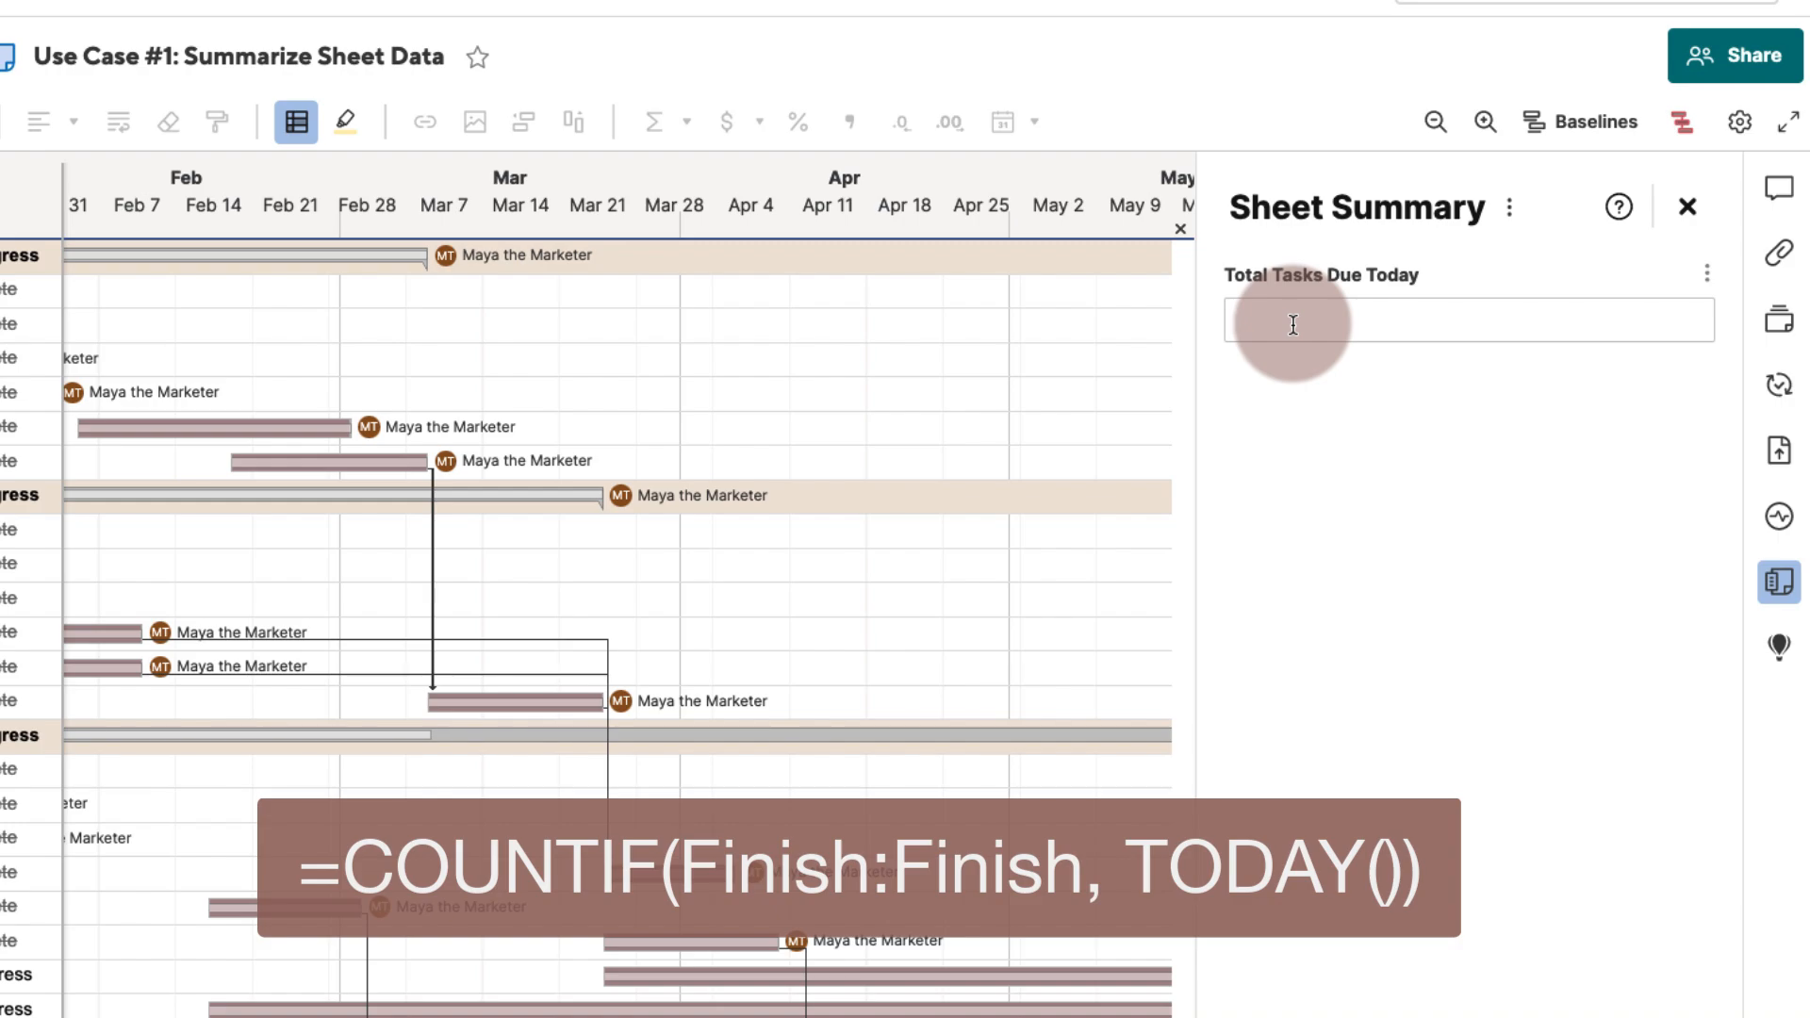
pyautogui.write('=countif(Finish:Finish, Today())')
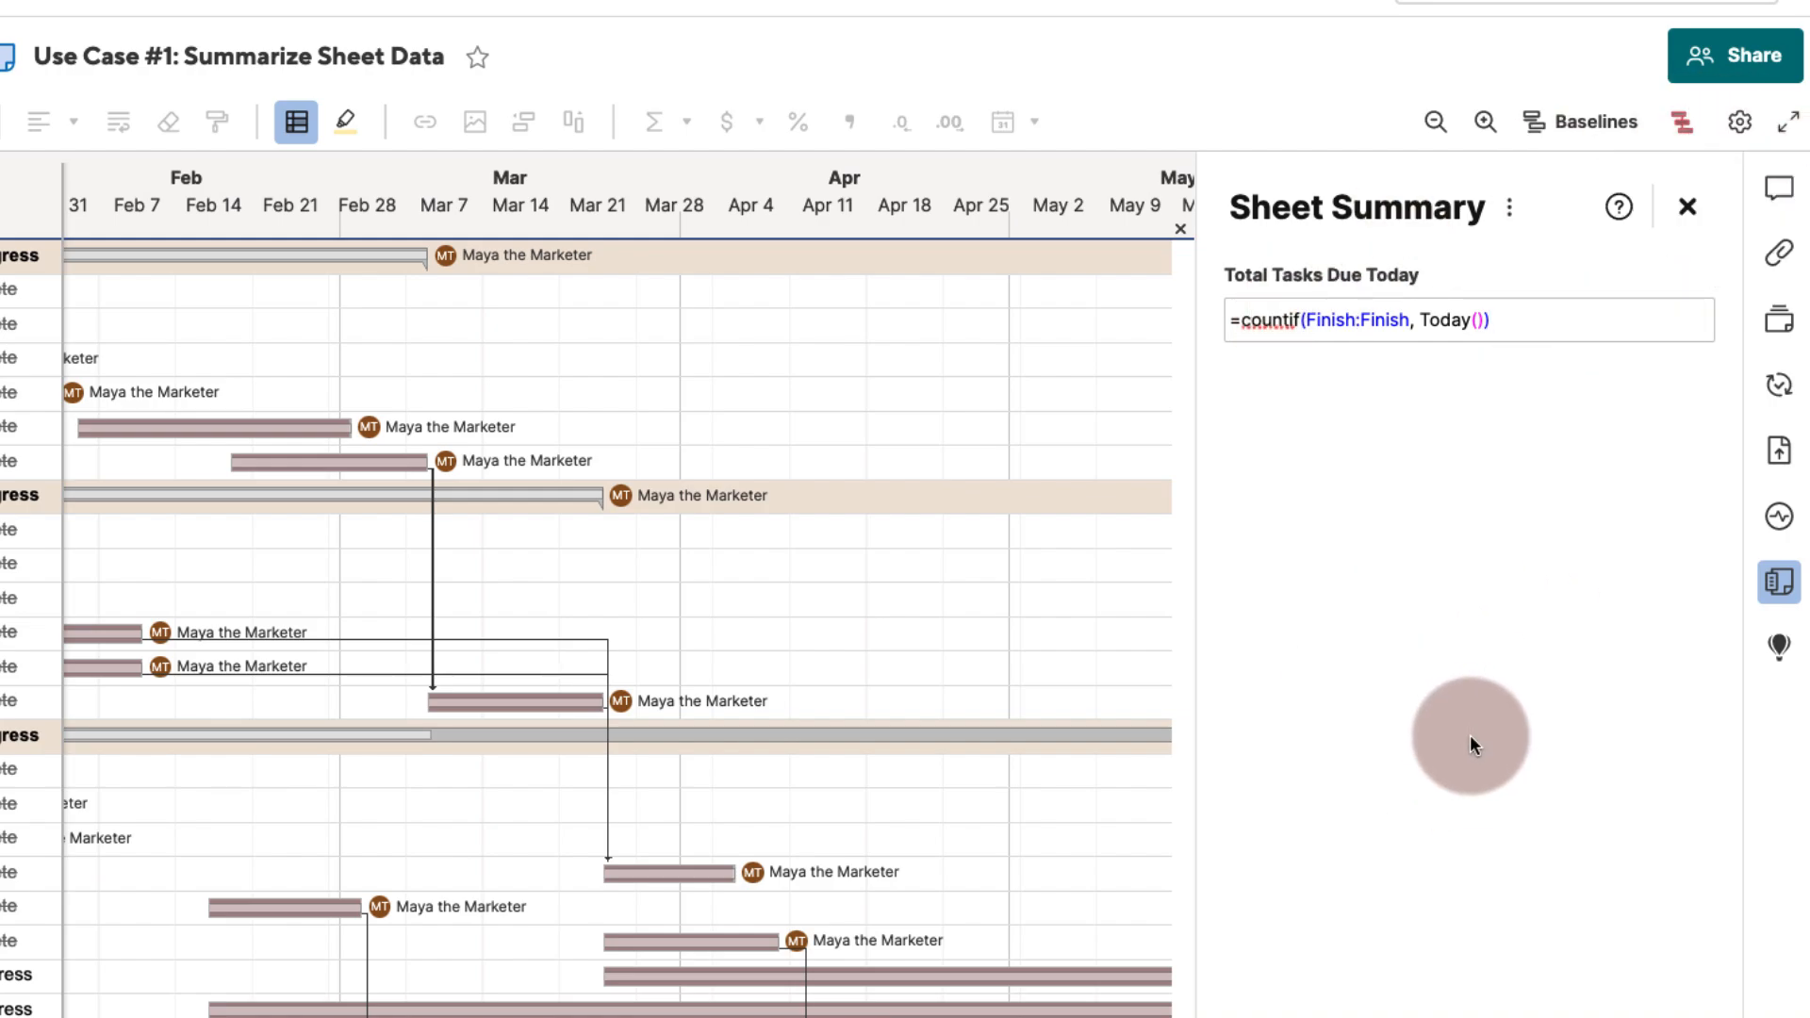
pyautogui.press('Return')
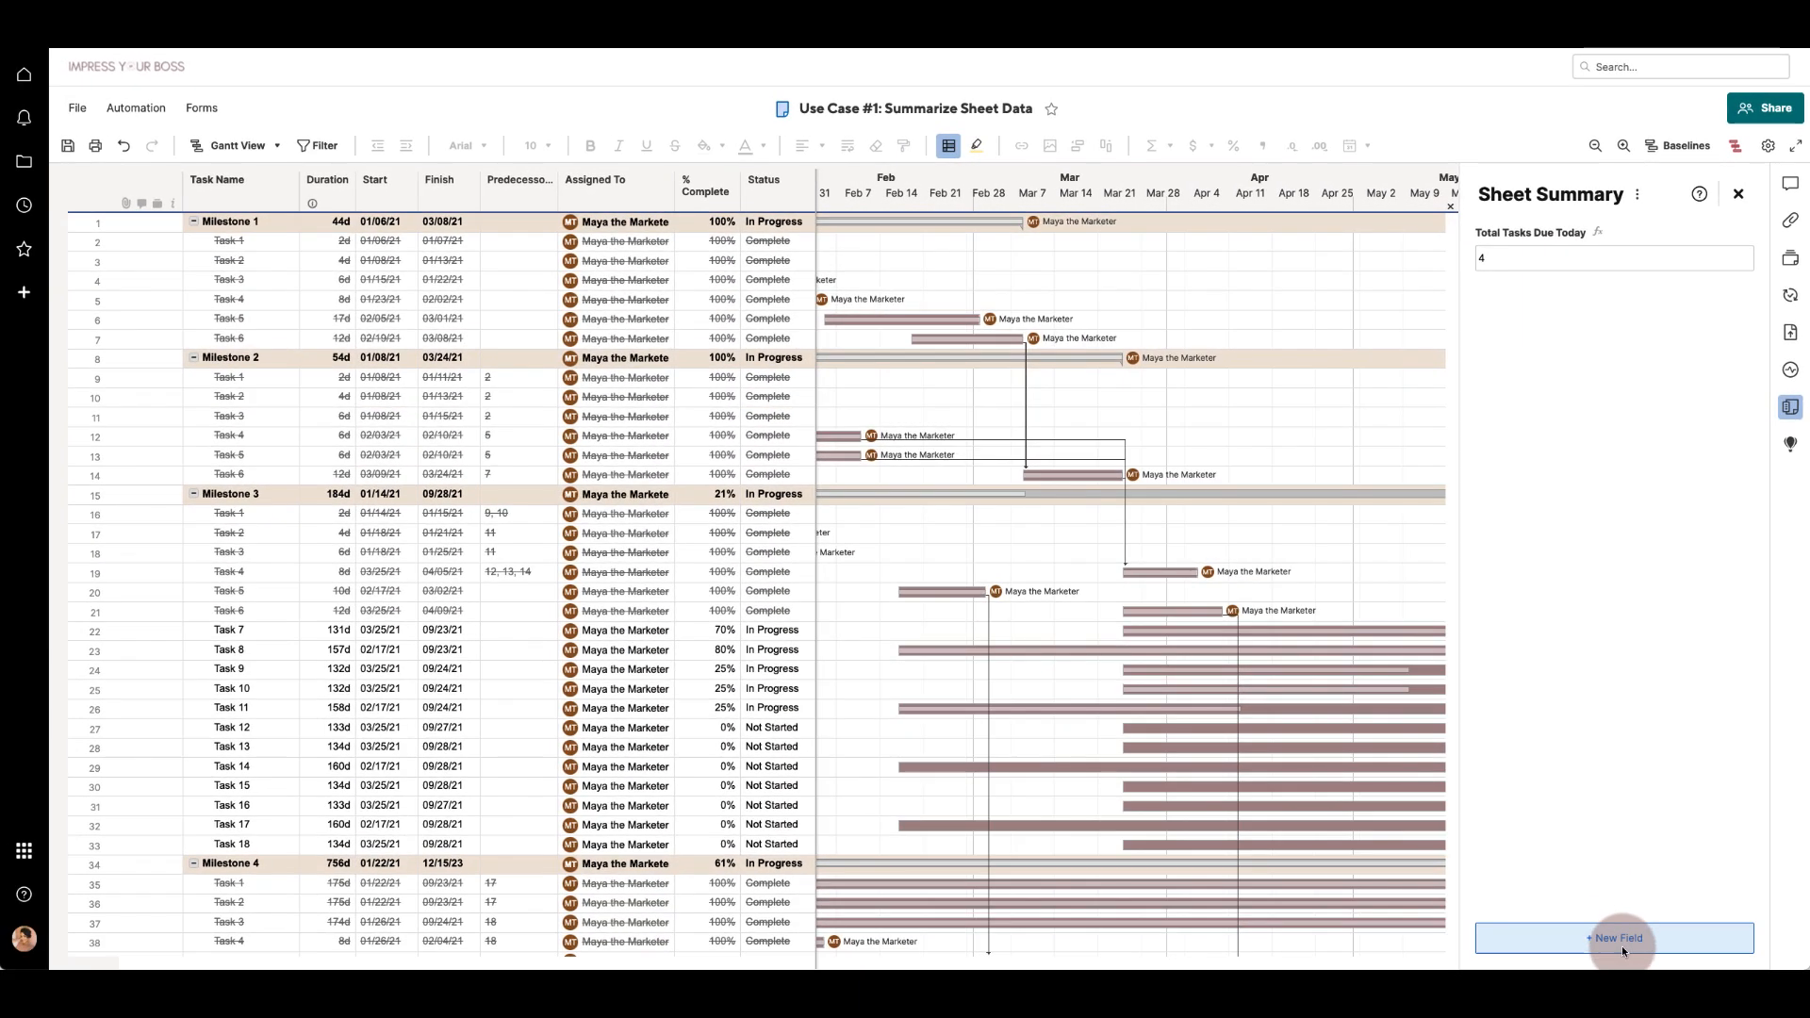
# - Add another Text/Number summary field named Incomplete Tasks Due Today
pyautogui.click(1621, 937)
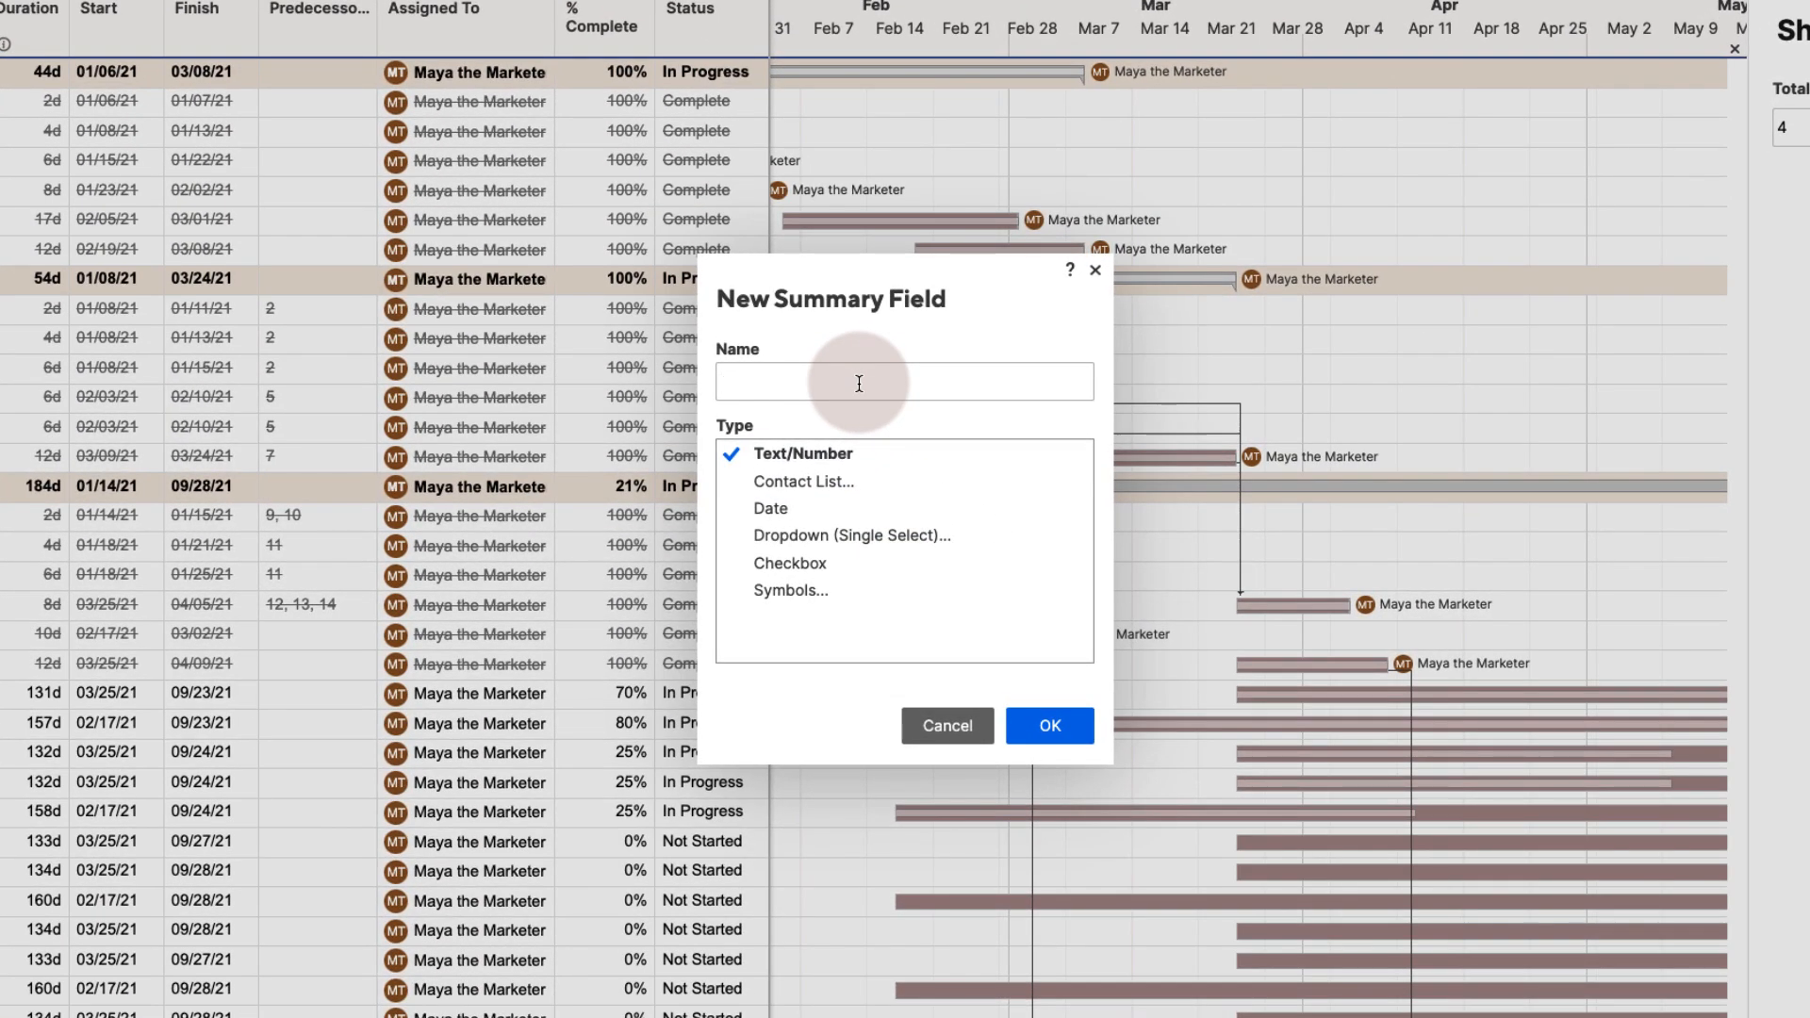
pyautogui.write('Incomplete Tasks Due Today')
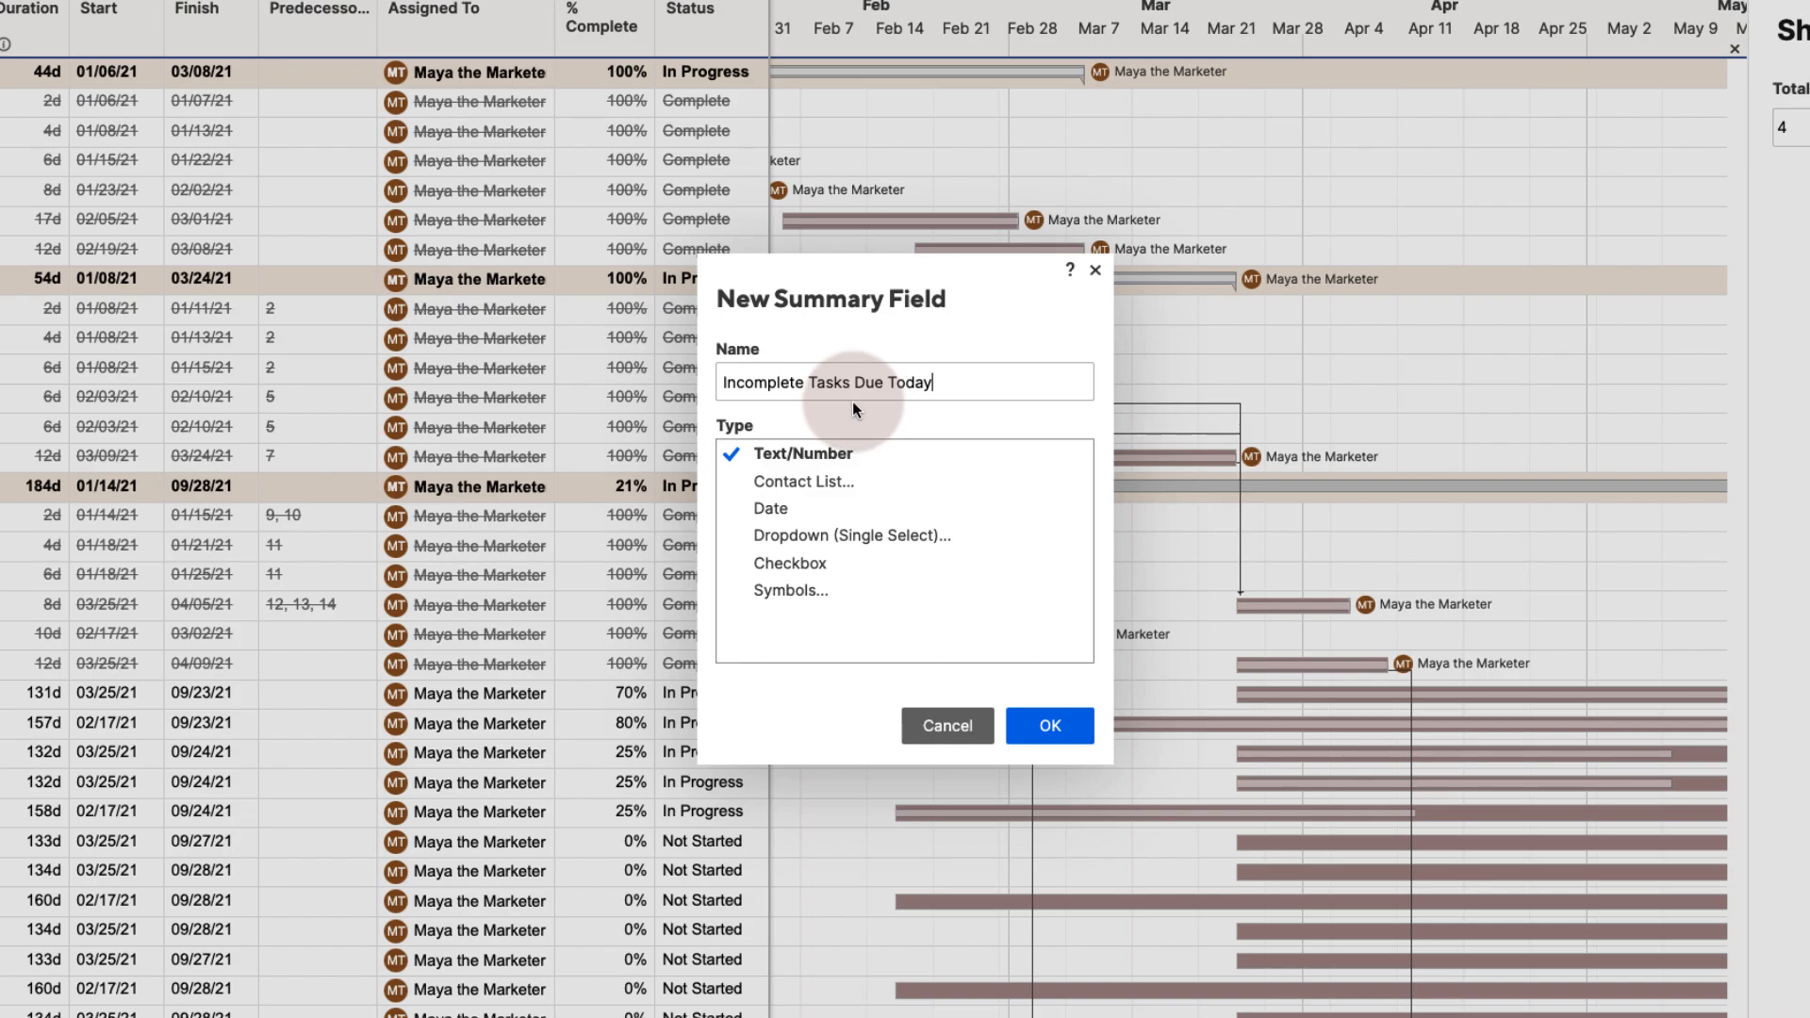
pyautogui.click(1049, 725)
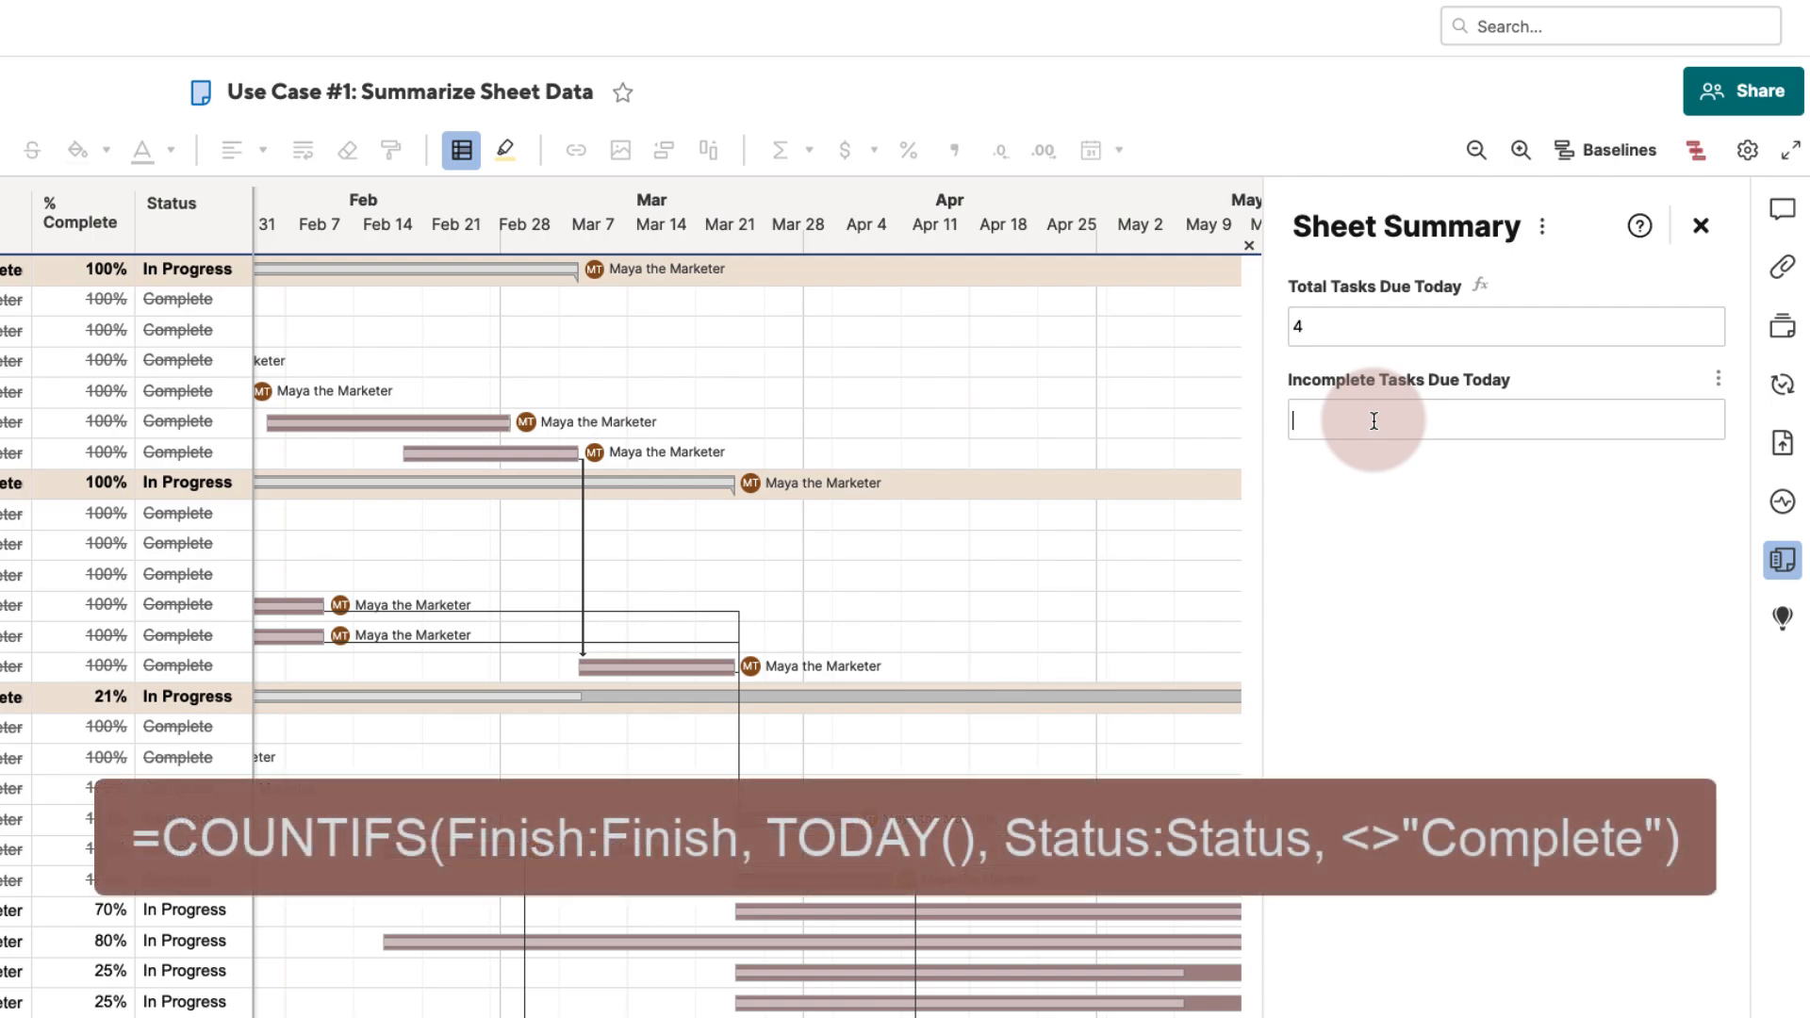
# - Enter the formula =countifs(Finish:Finish, Today(), Status:Status, <> "Complete") in the Incomplete Tasks Due Today field
pyautogui.write('=countifs(Finish:Finish, Today(), Status:Status, <> "Complete")')
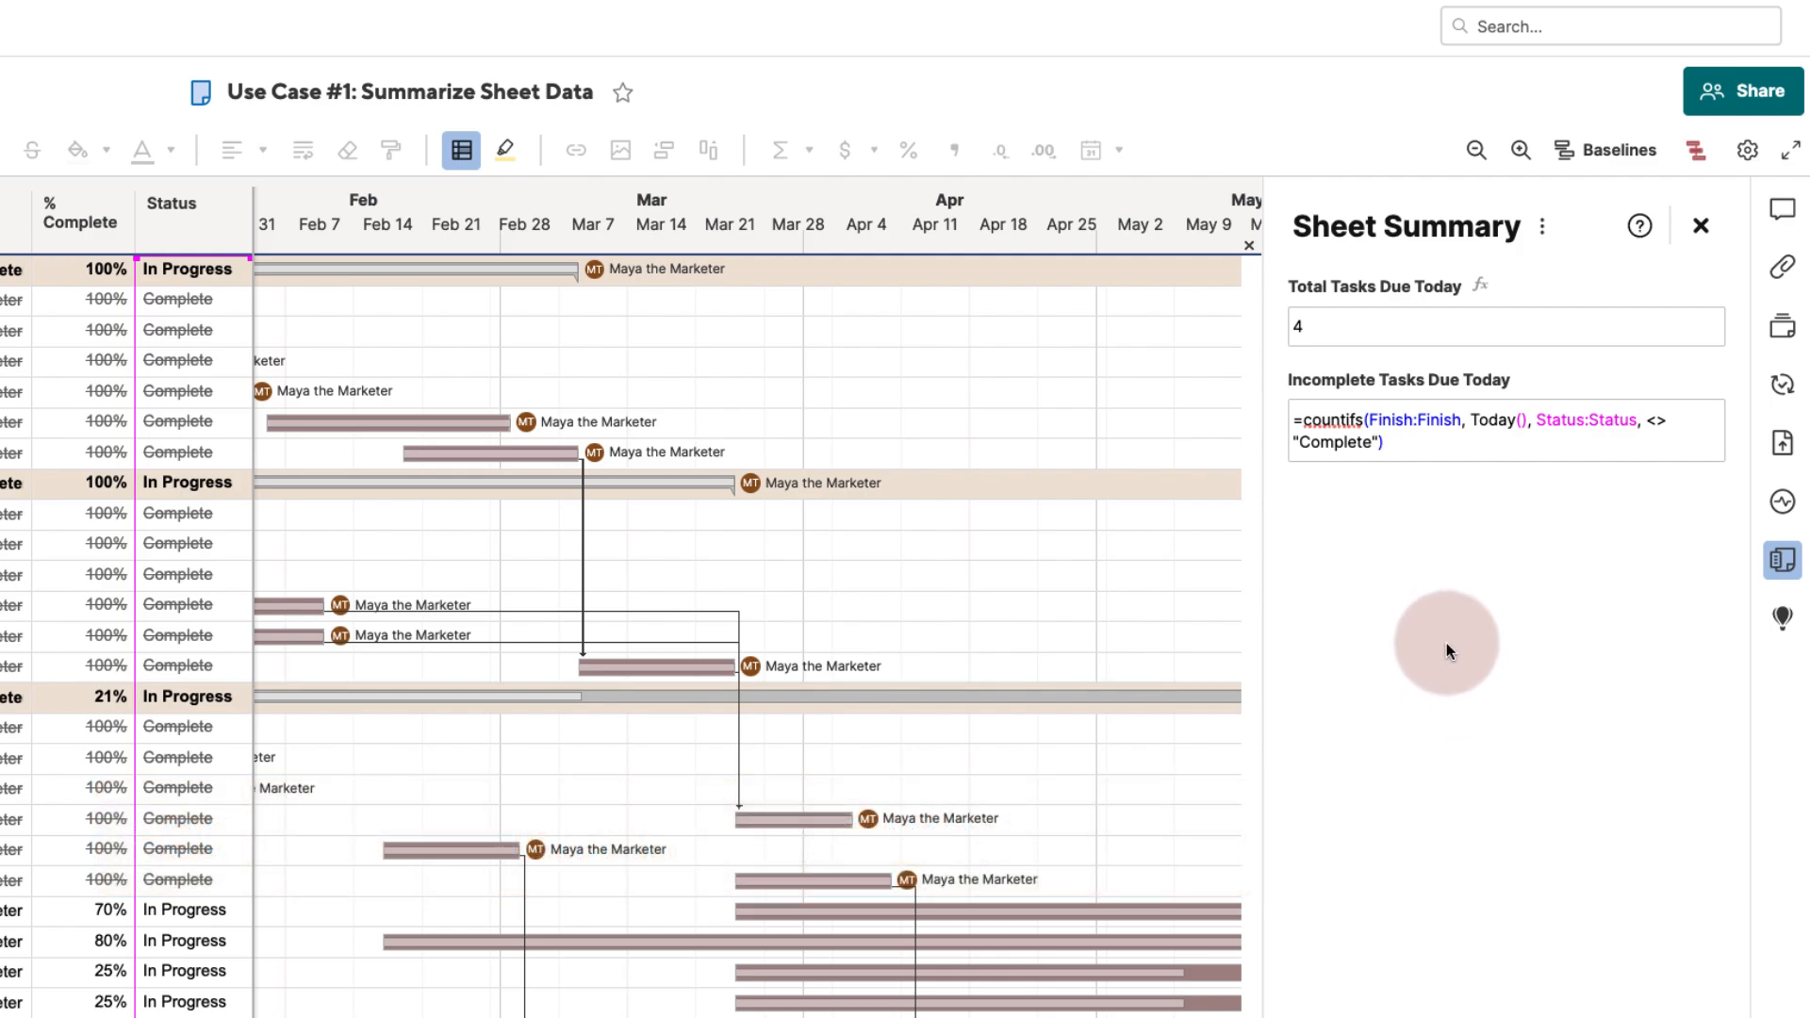
pyautogui.click(1446, 643)
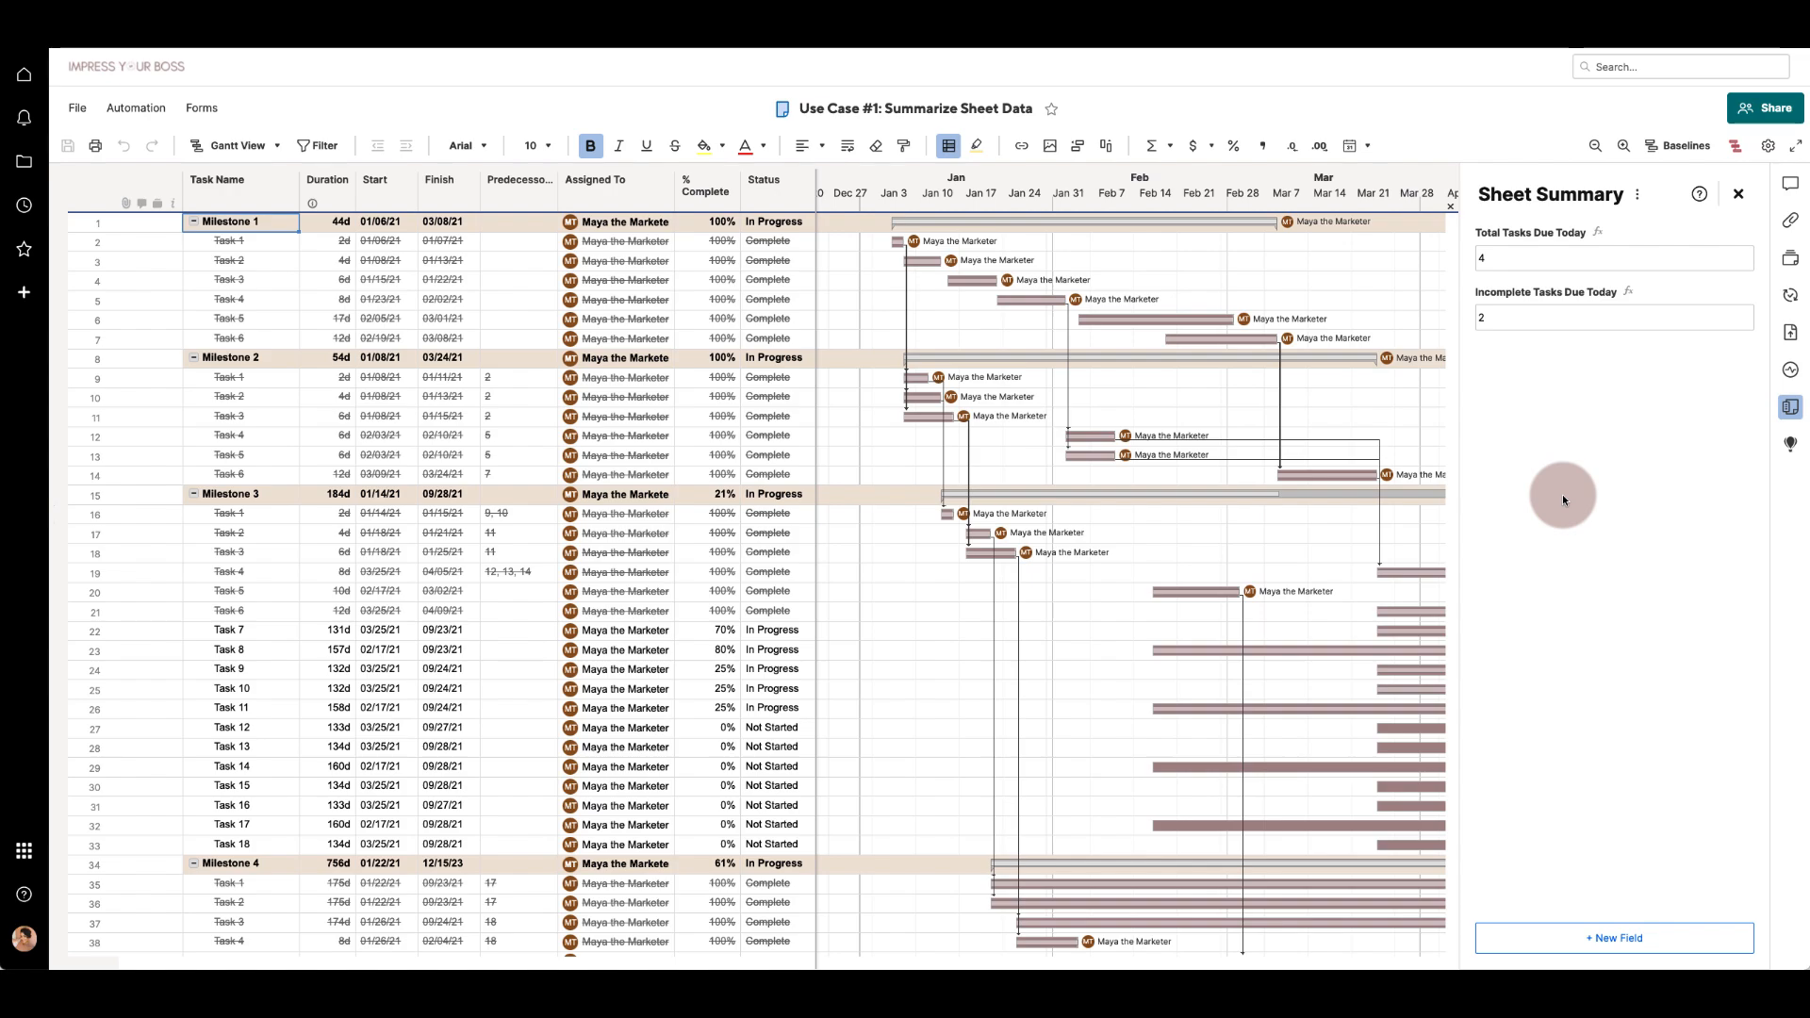
pyautogui.click(1636, 516)
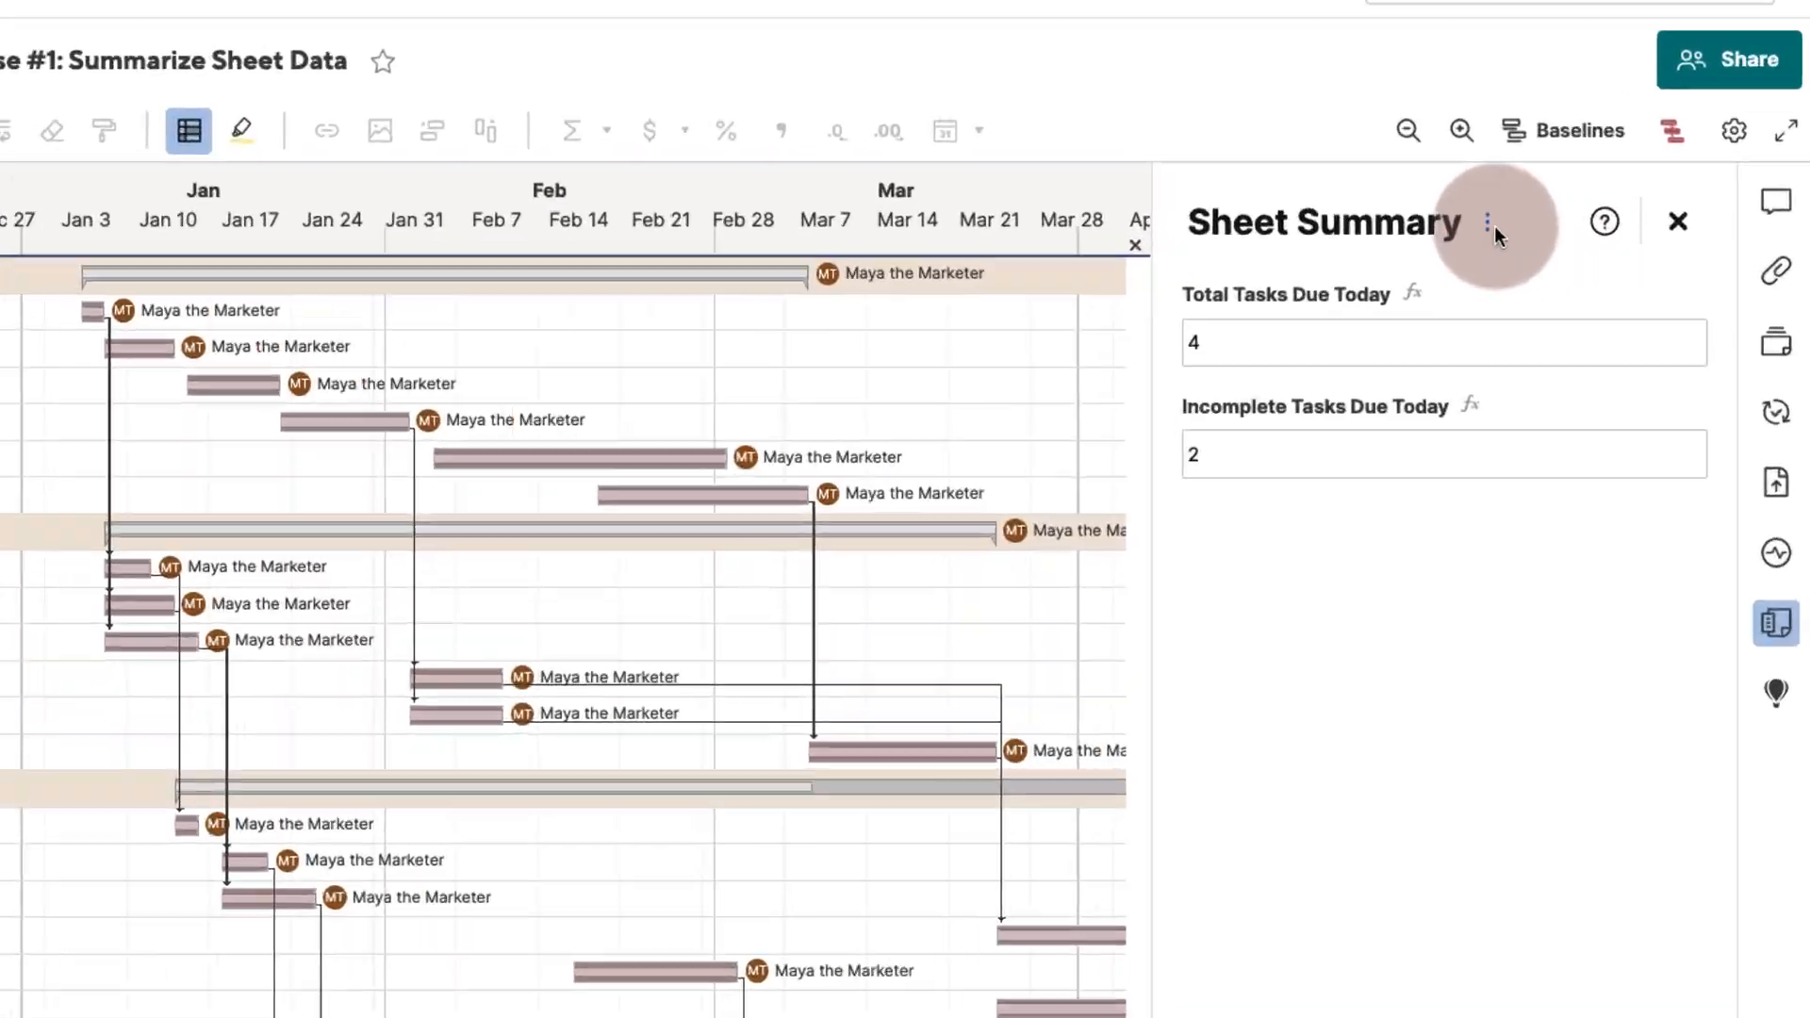
# - Lock all fields in the sheet summary
pyautogui.click(1489, 223)
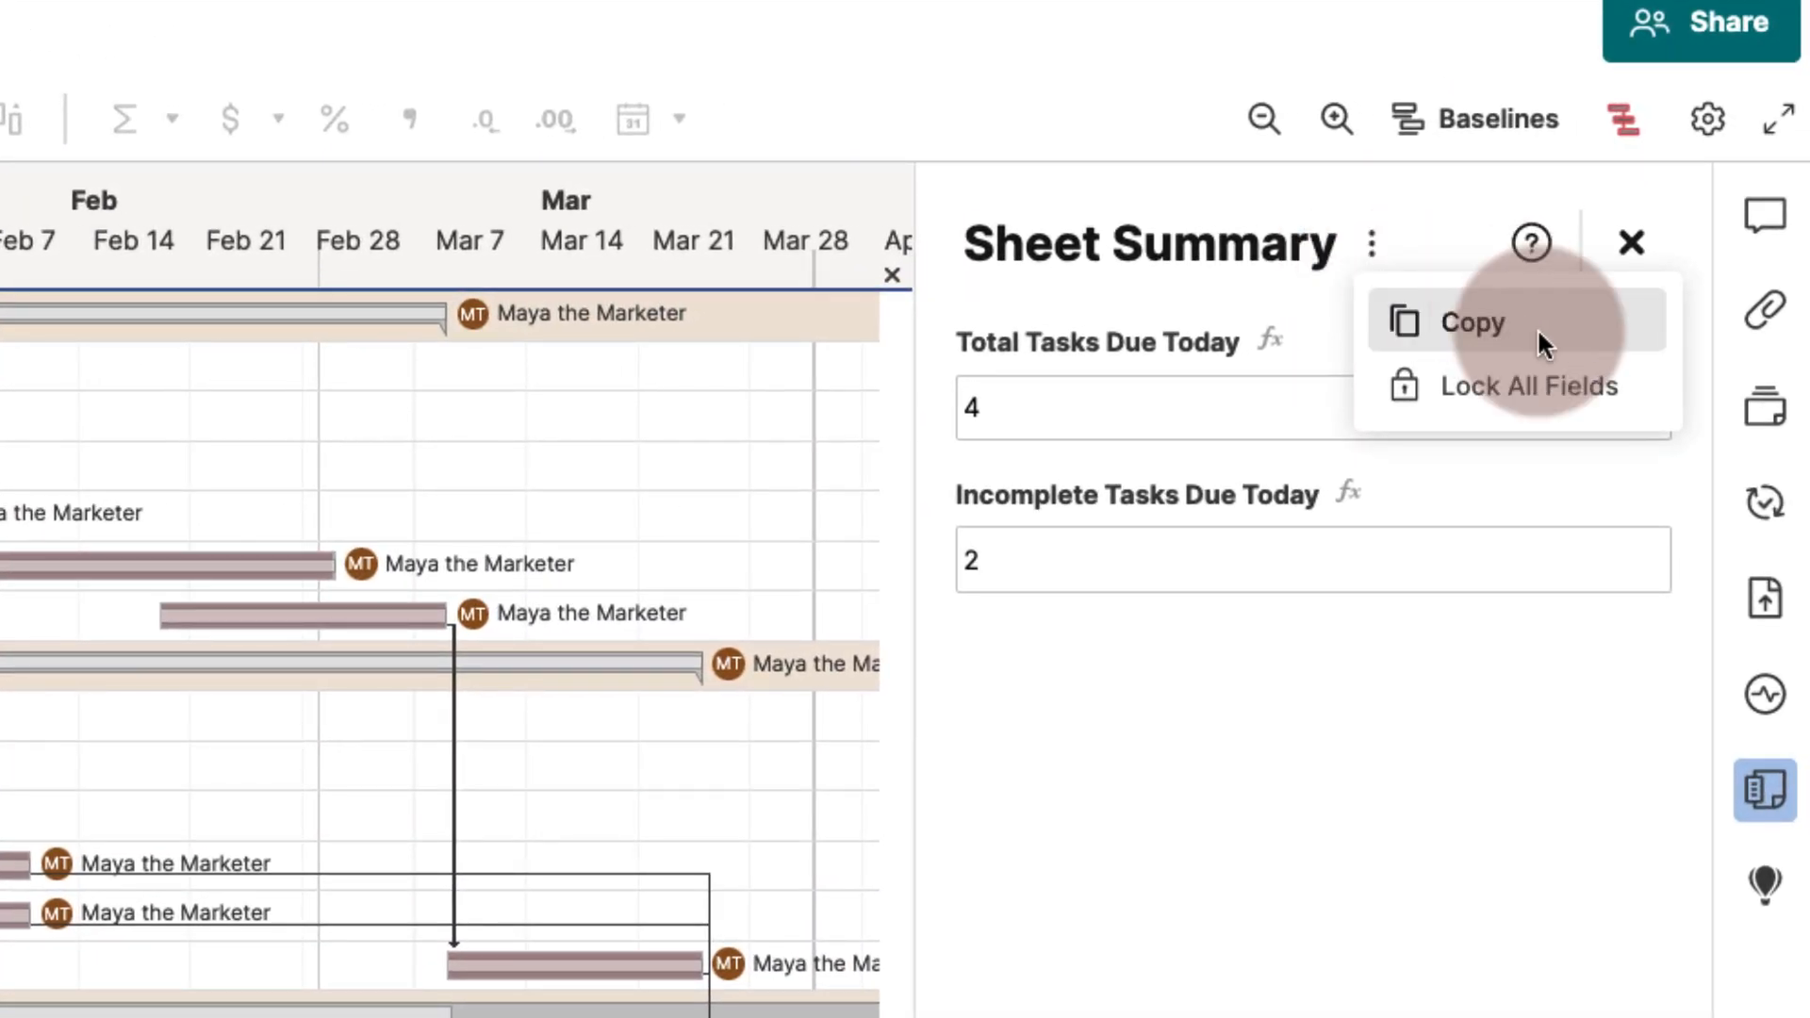
pyautogui.click(1558, 387)
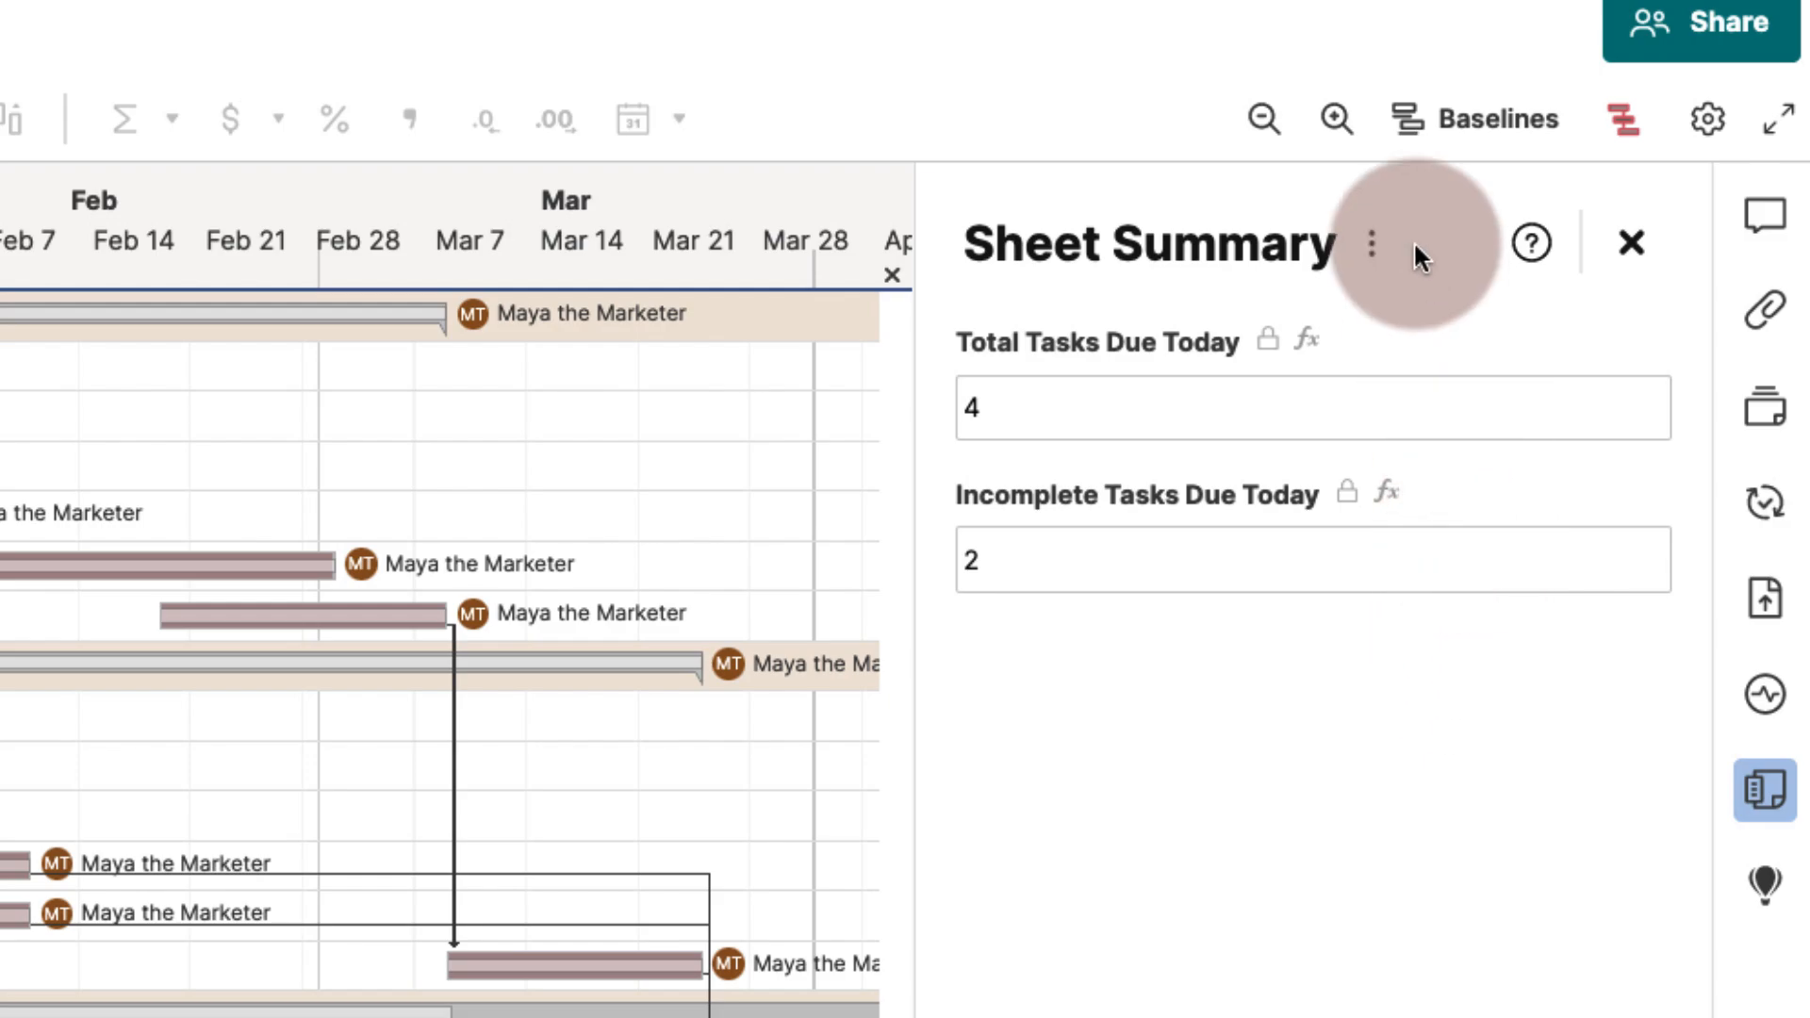
# - Copy the sheet summary with field names, values, and formulas to Use Case #1: Another Project Plan, overriding its existing summary
pyautogui.click(1373, 247)
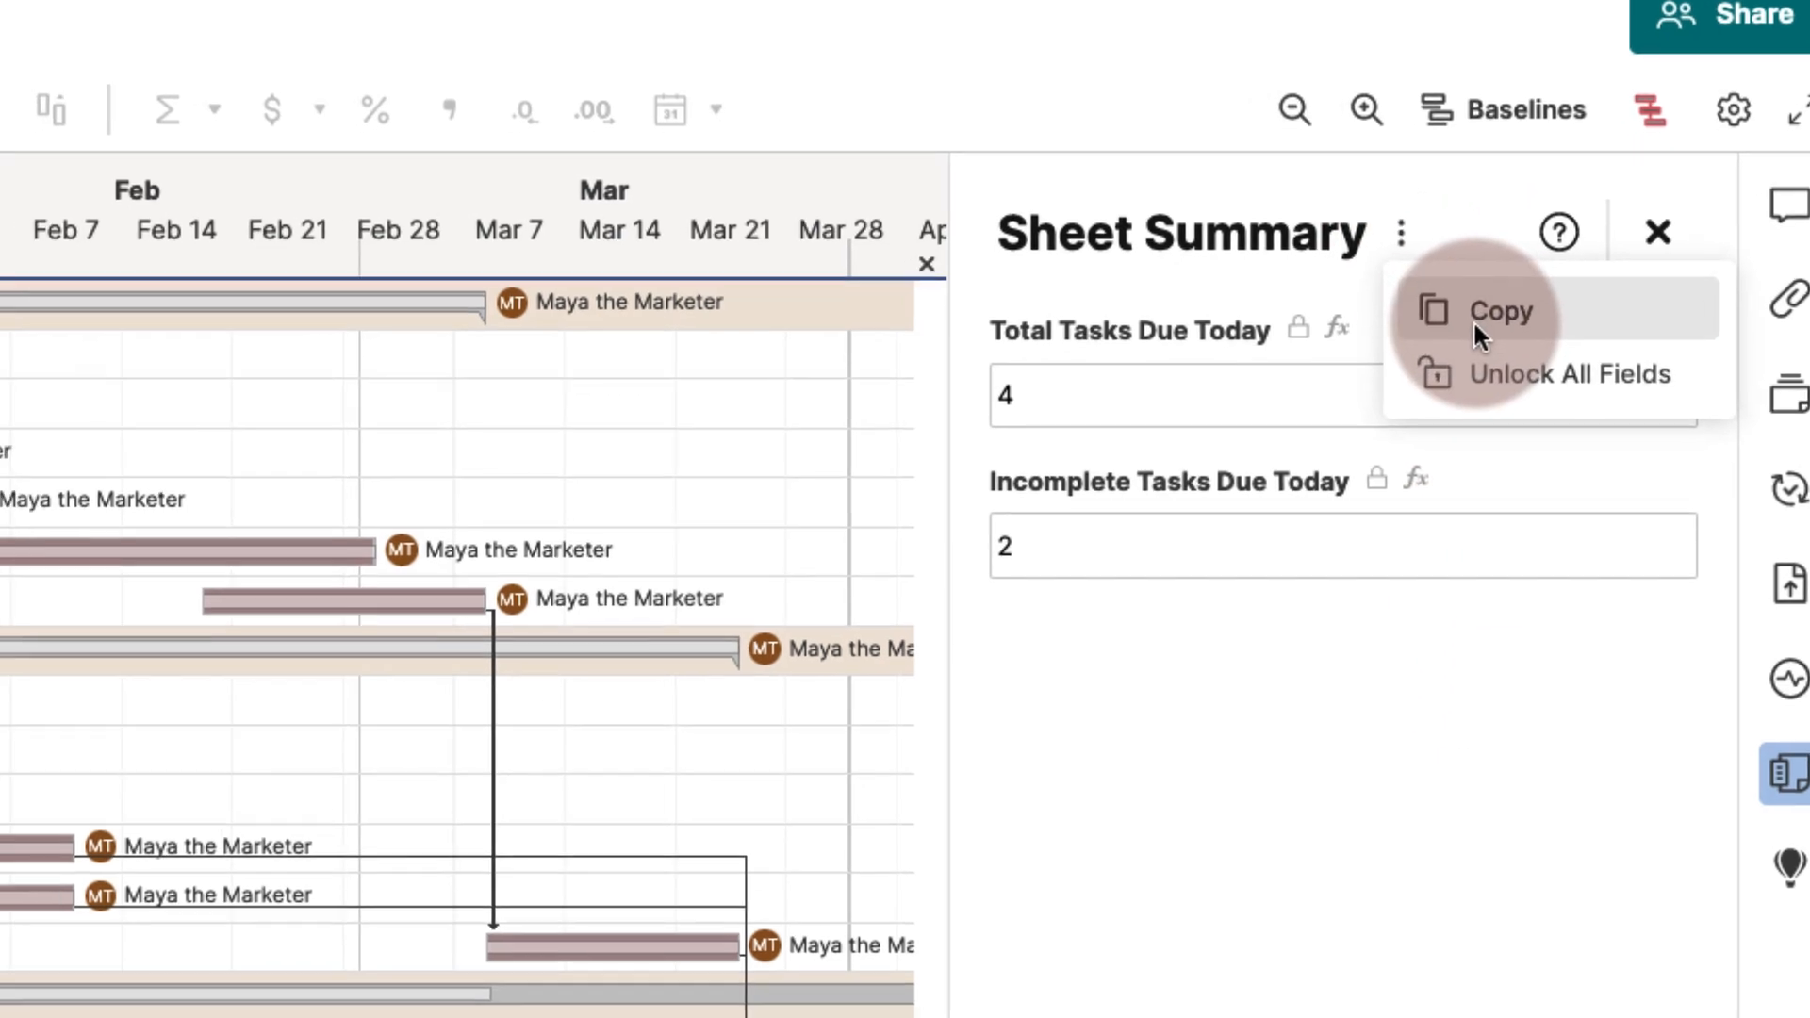
pyautogui.click(1446, 337)
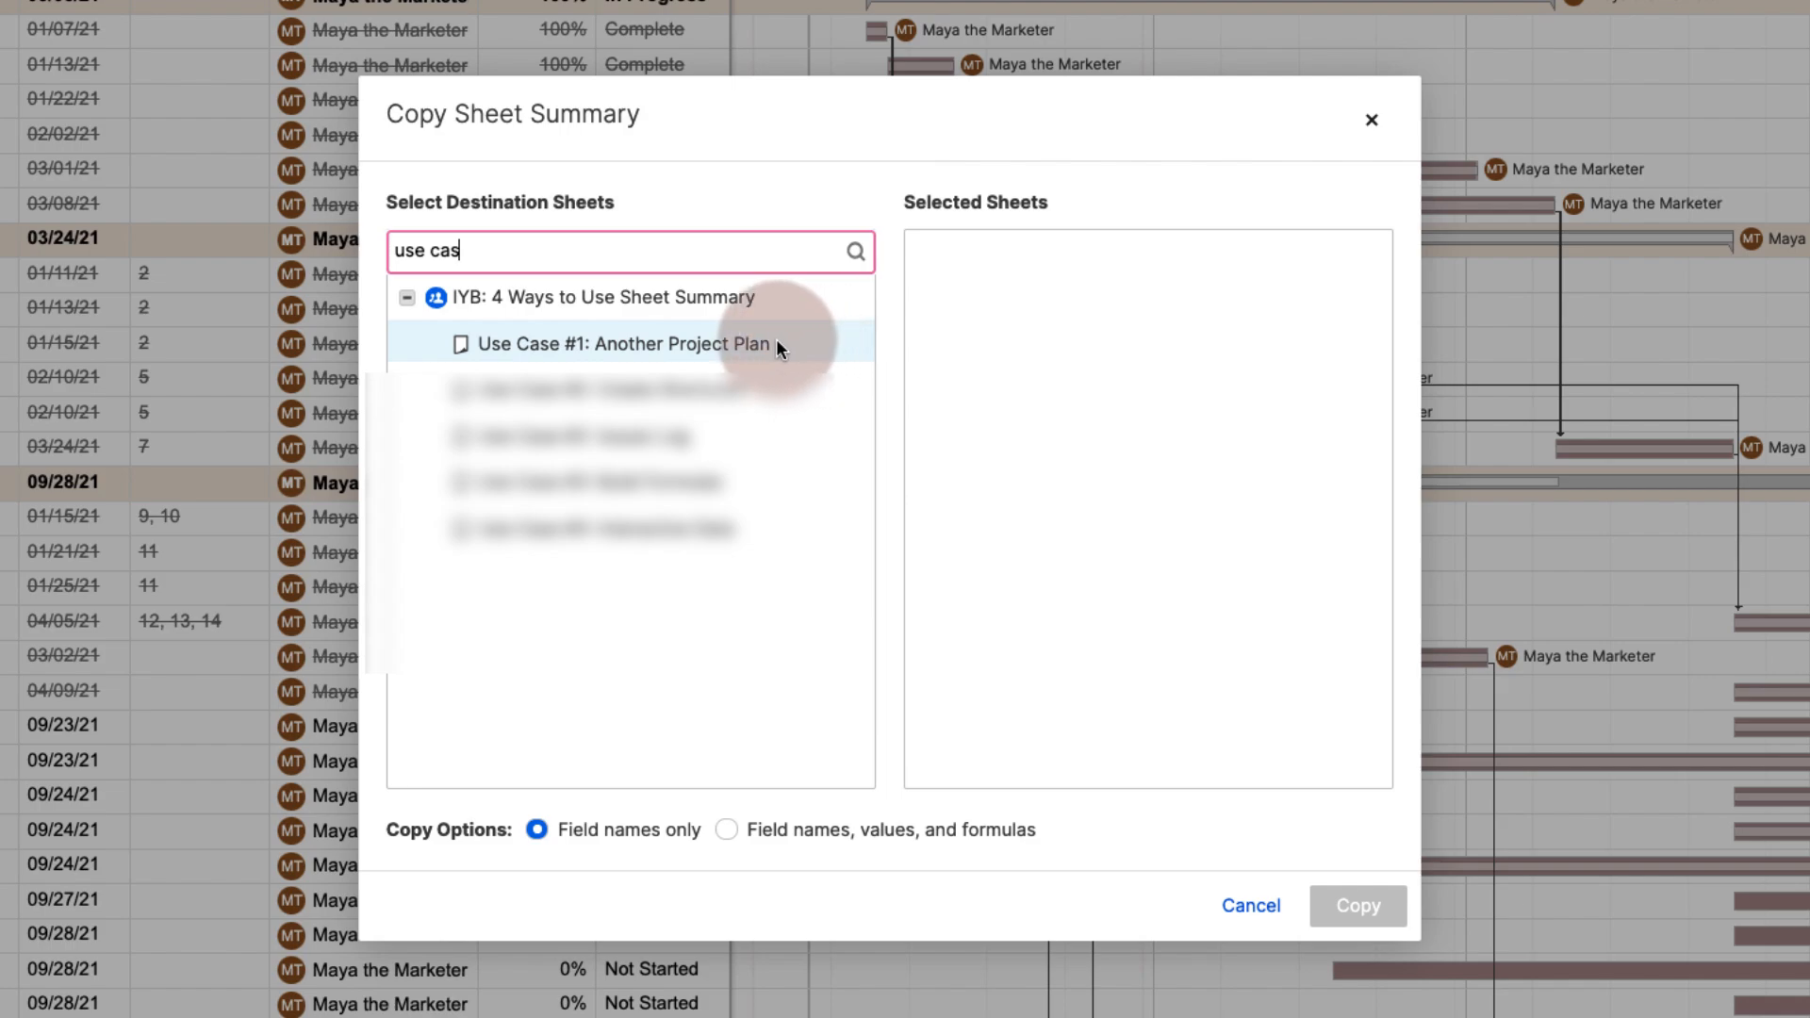
pyautogui.click(774, 344)
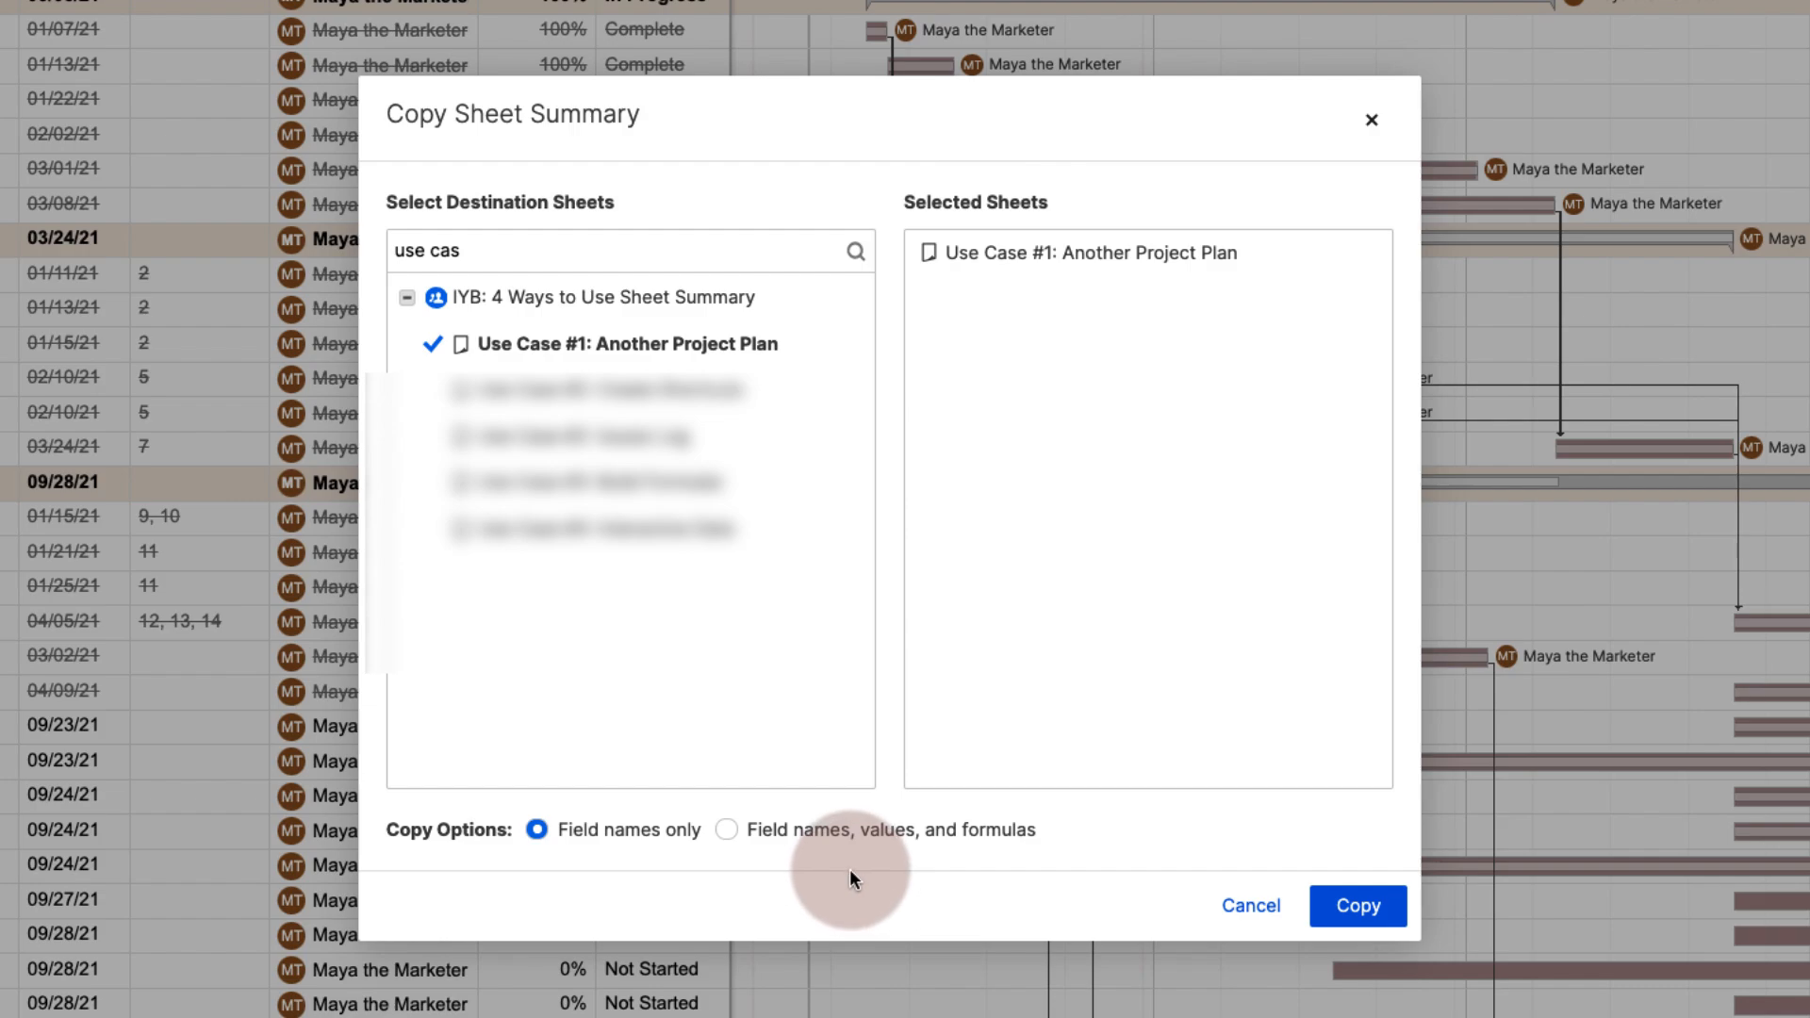
pyautogui.click(726, 829)
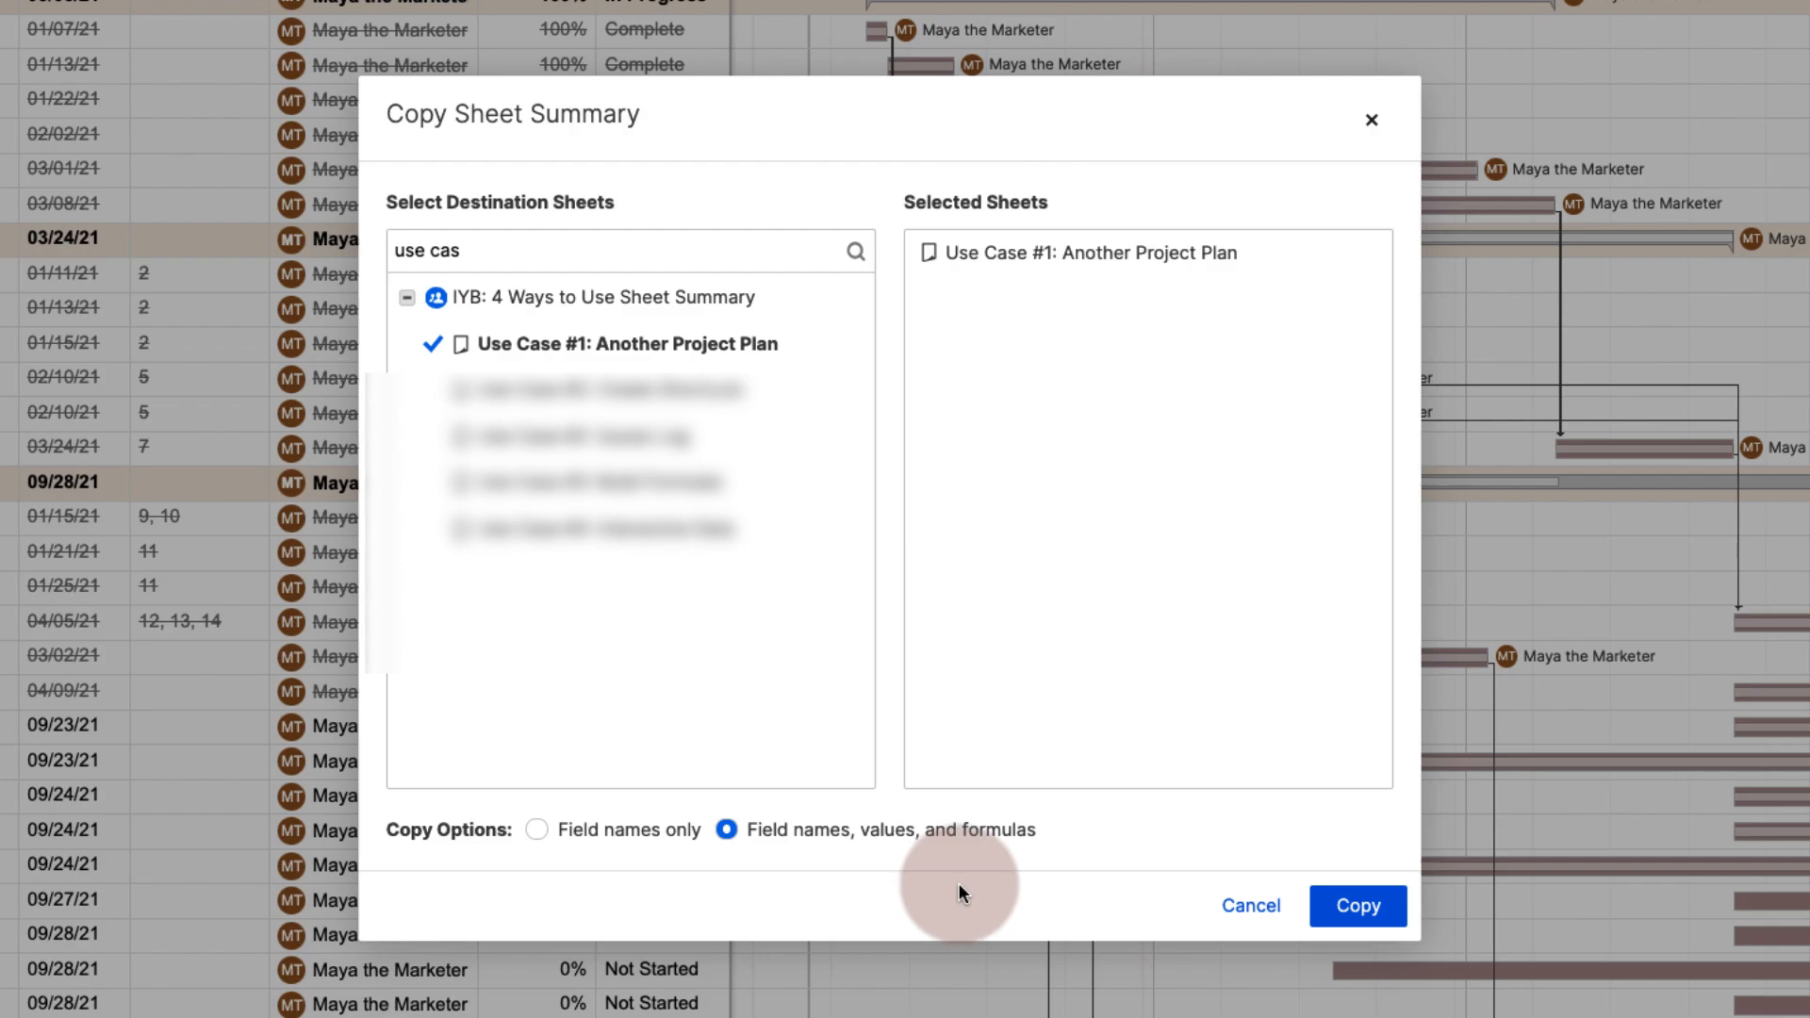
pyautogui.click(1359, 920)
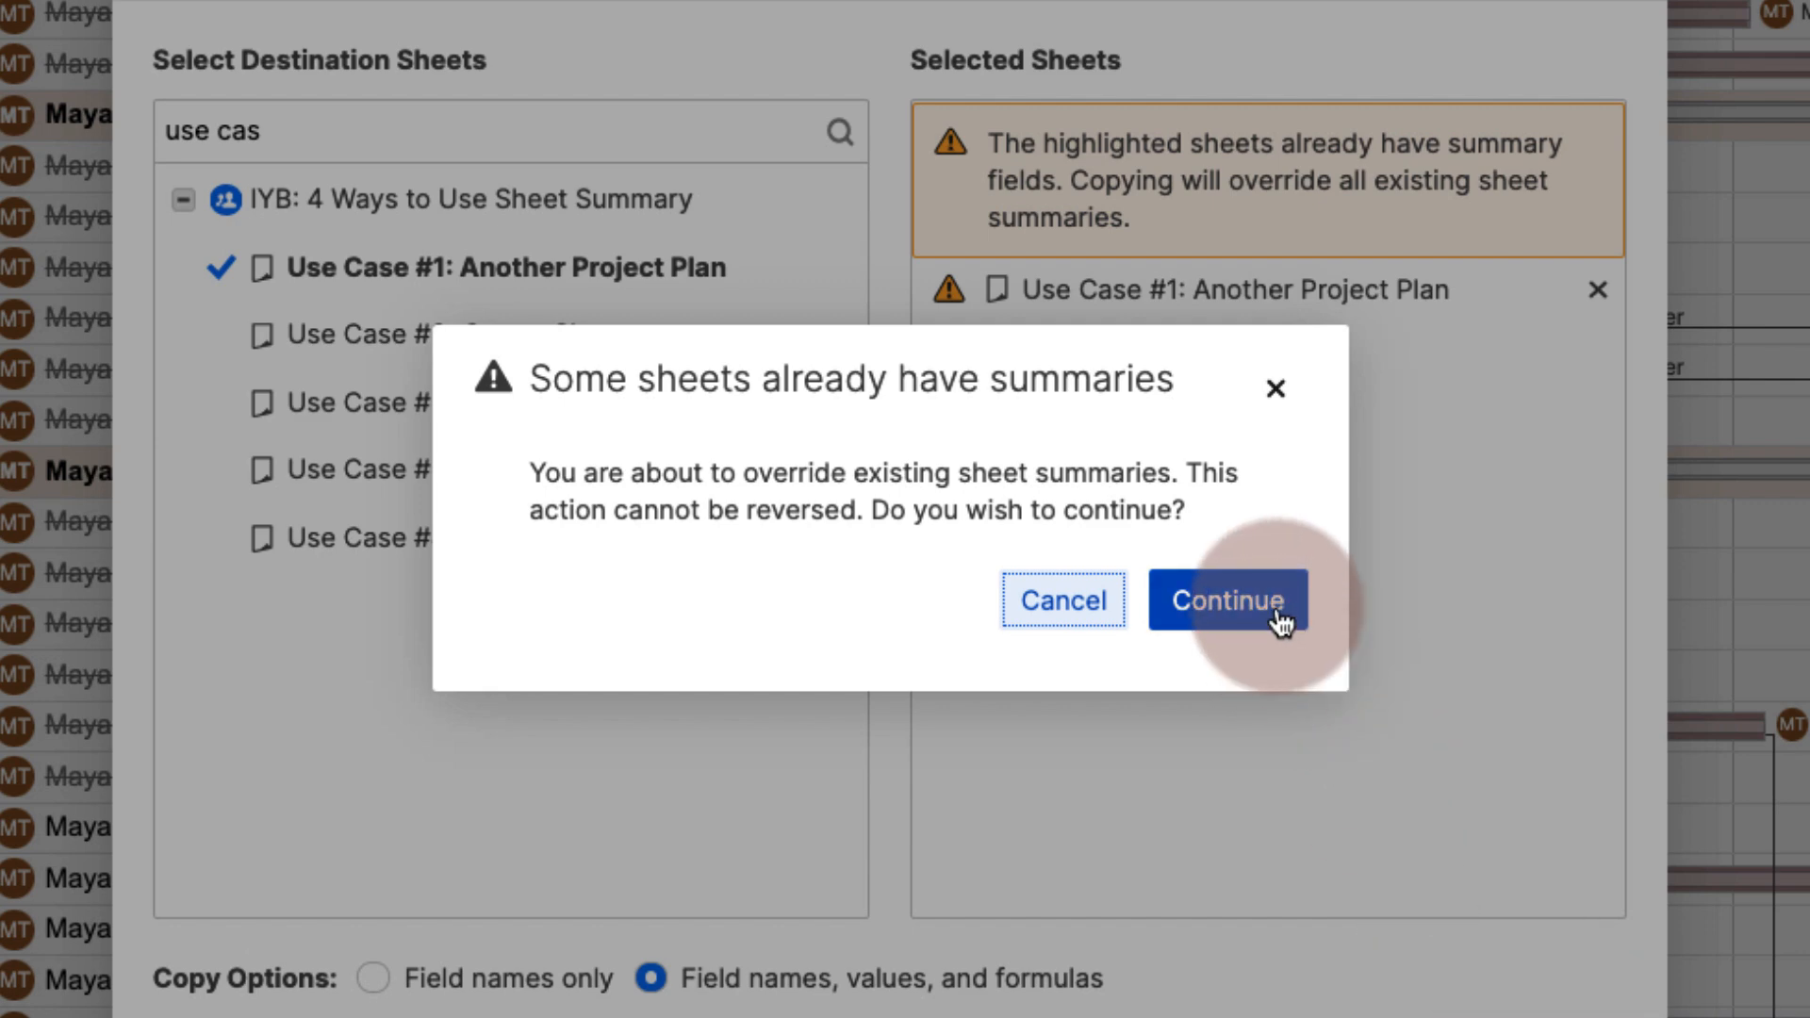
pyautogui.click(1227, 599)
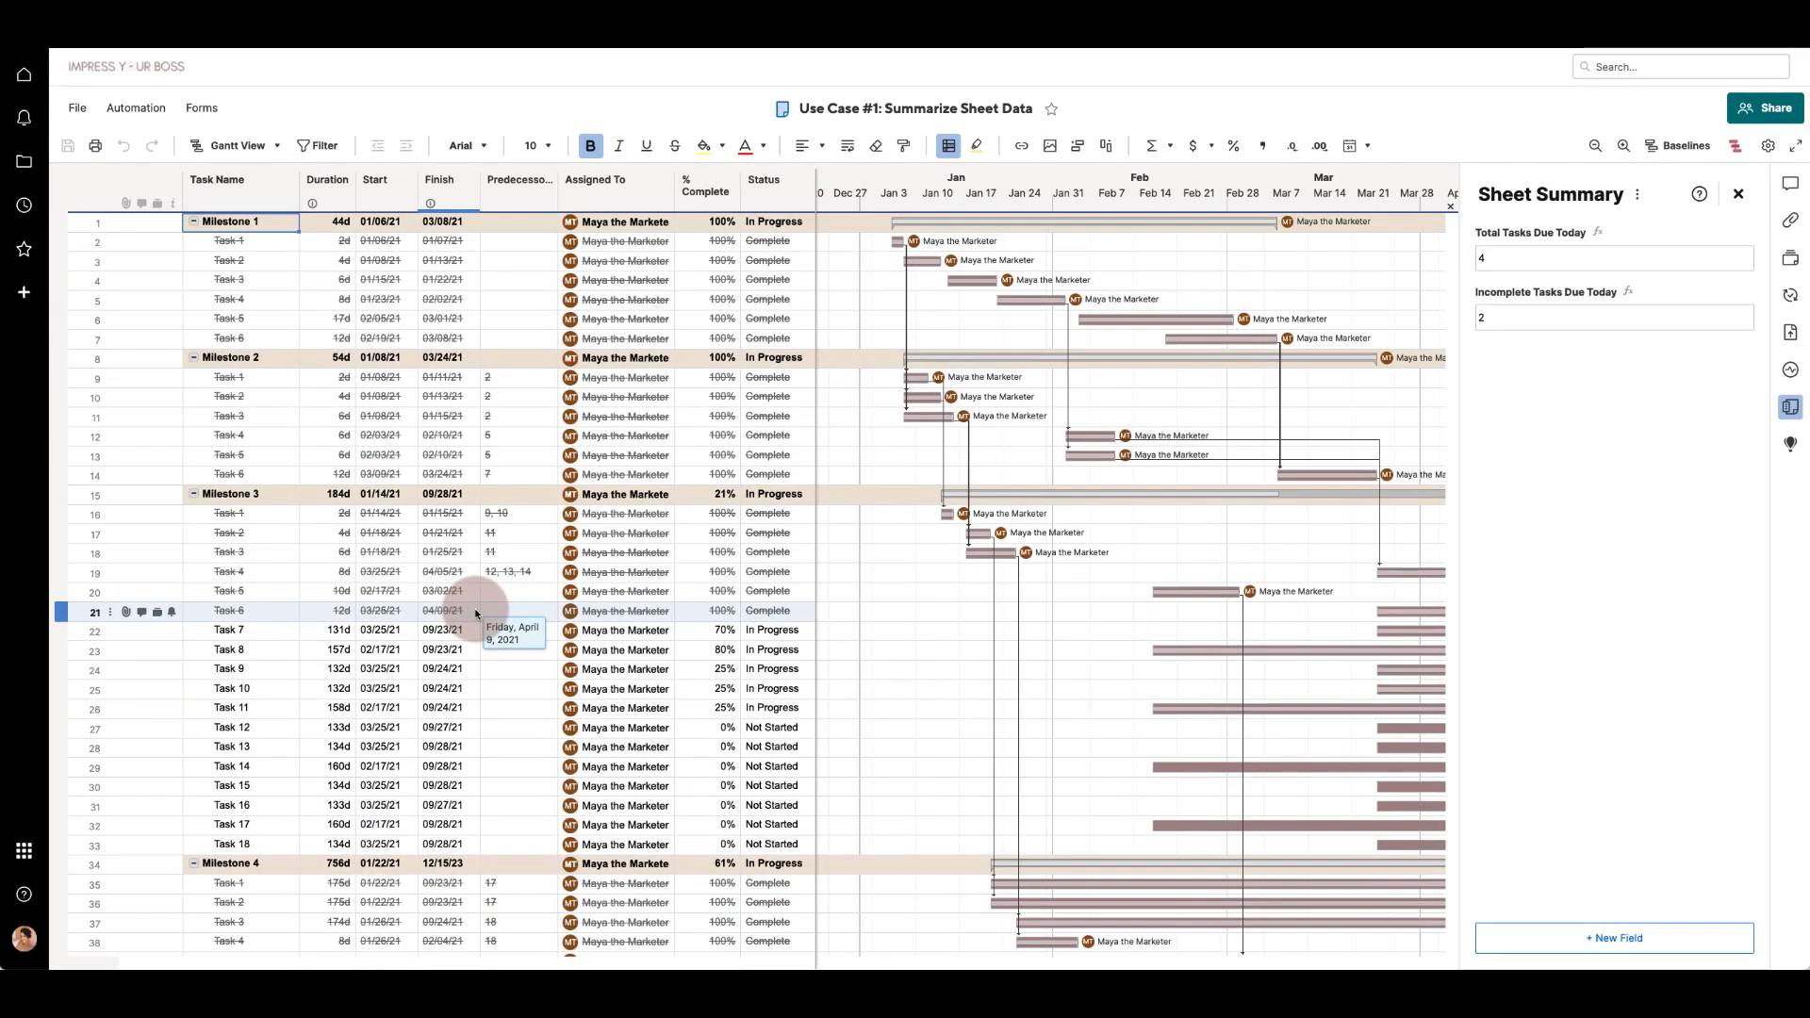
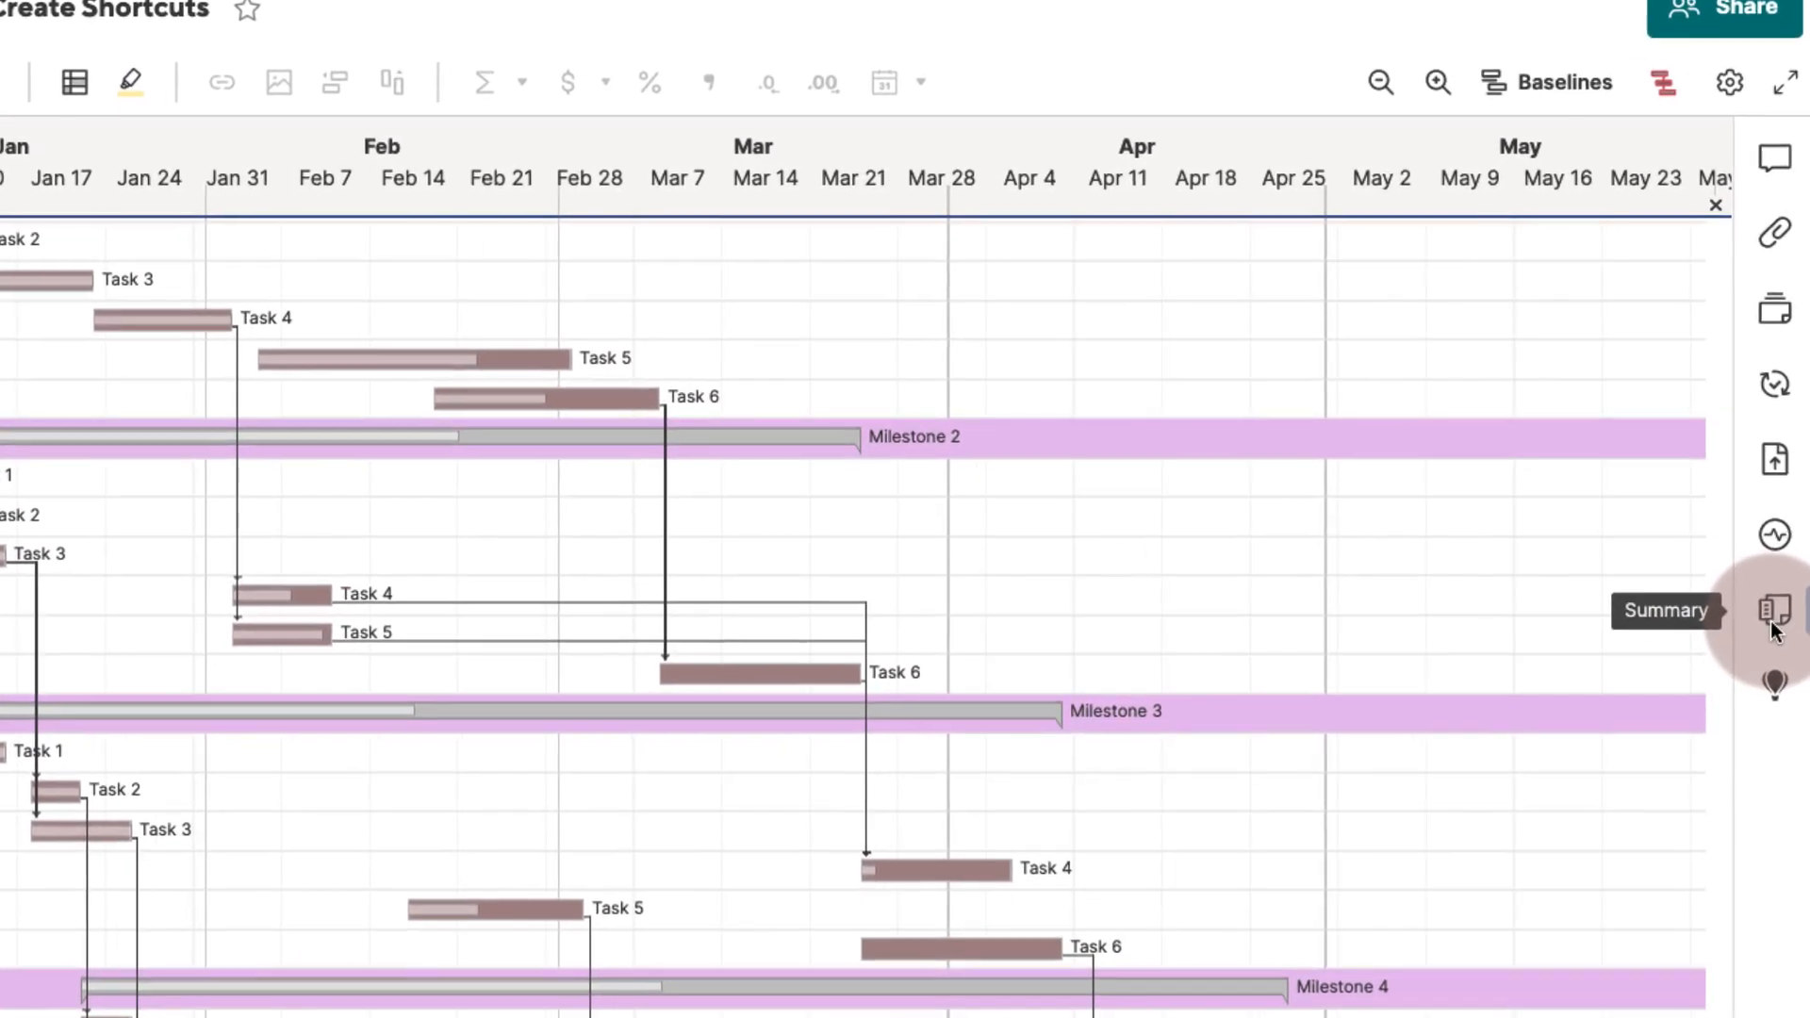
# - Open the sheet summary and add a Text/Number field named Issues Log
pyautogui.click(1771, 621)
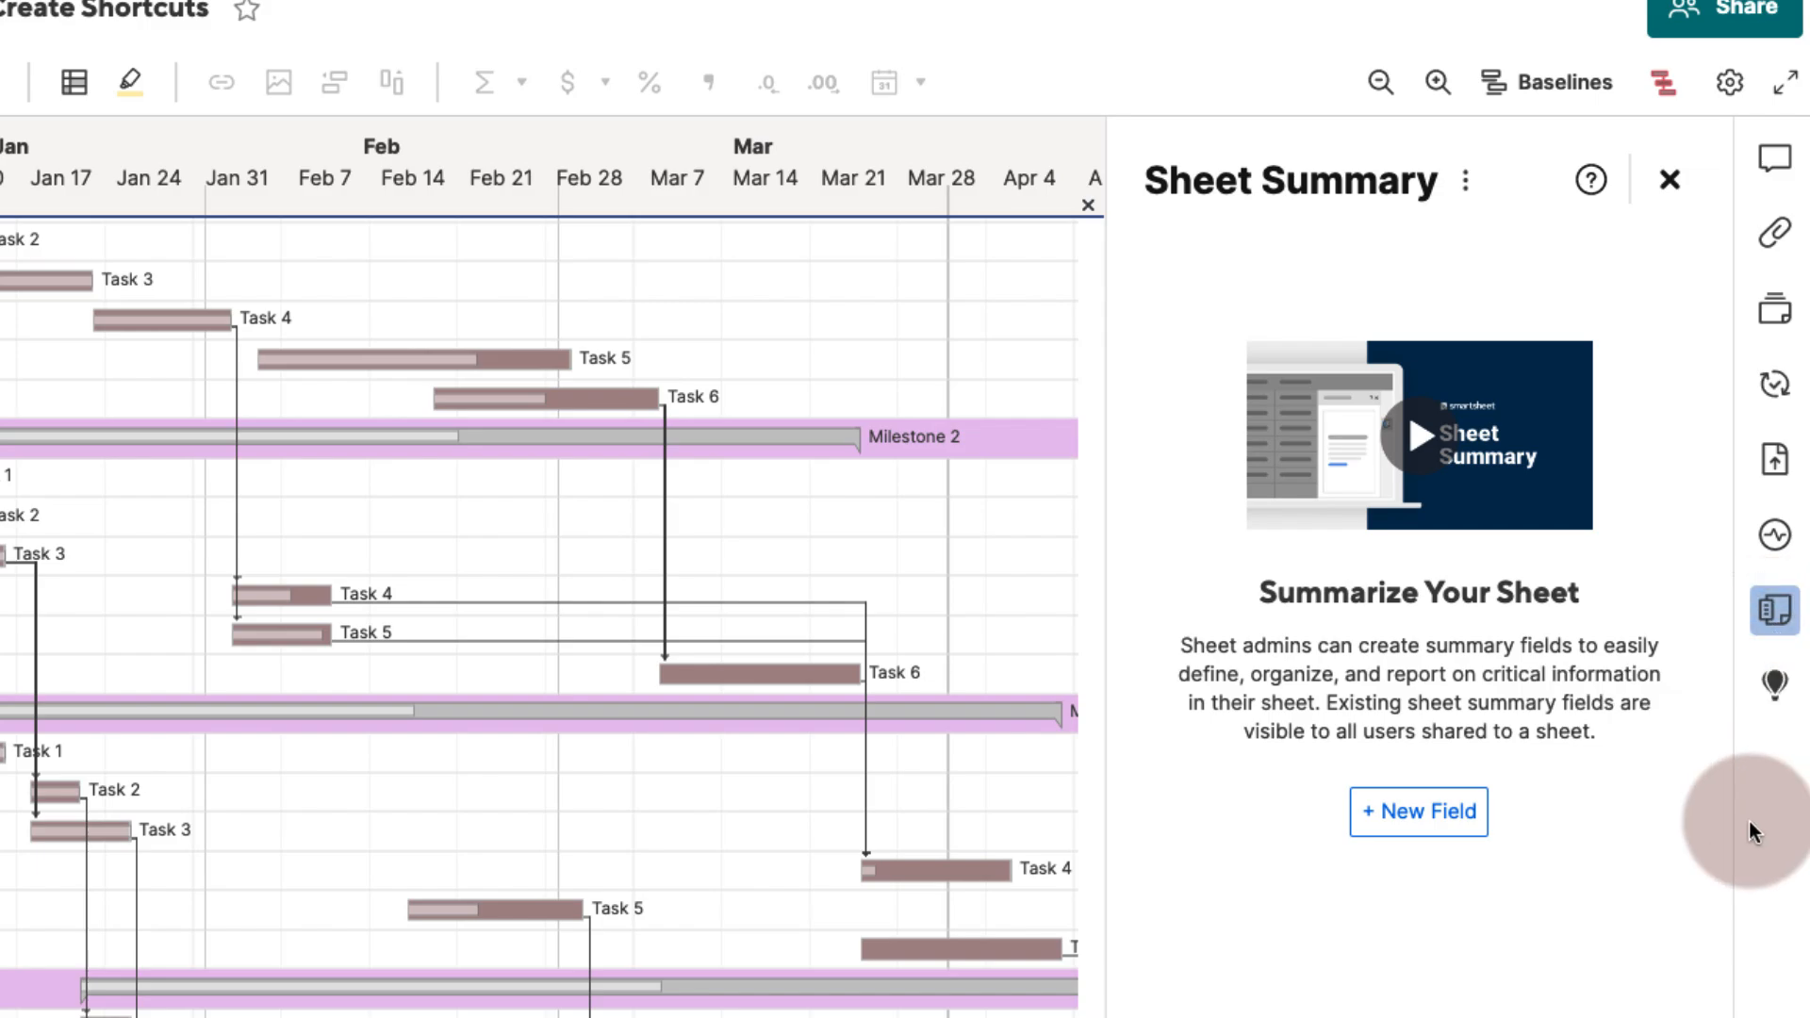
pyautogui.click(1414, 813)
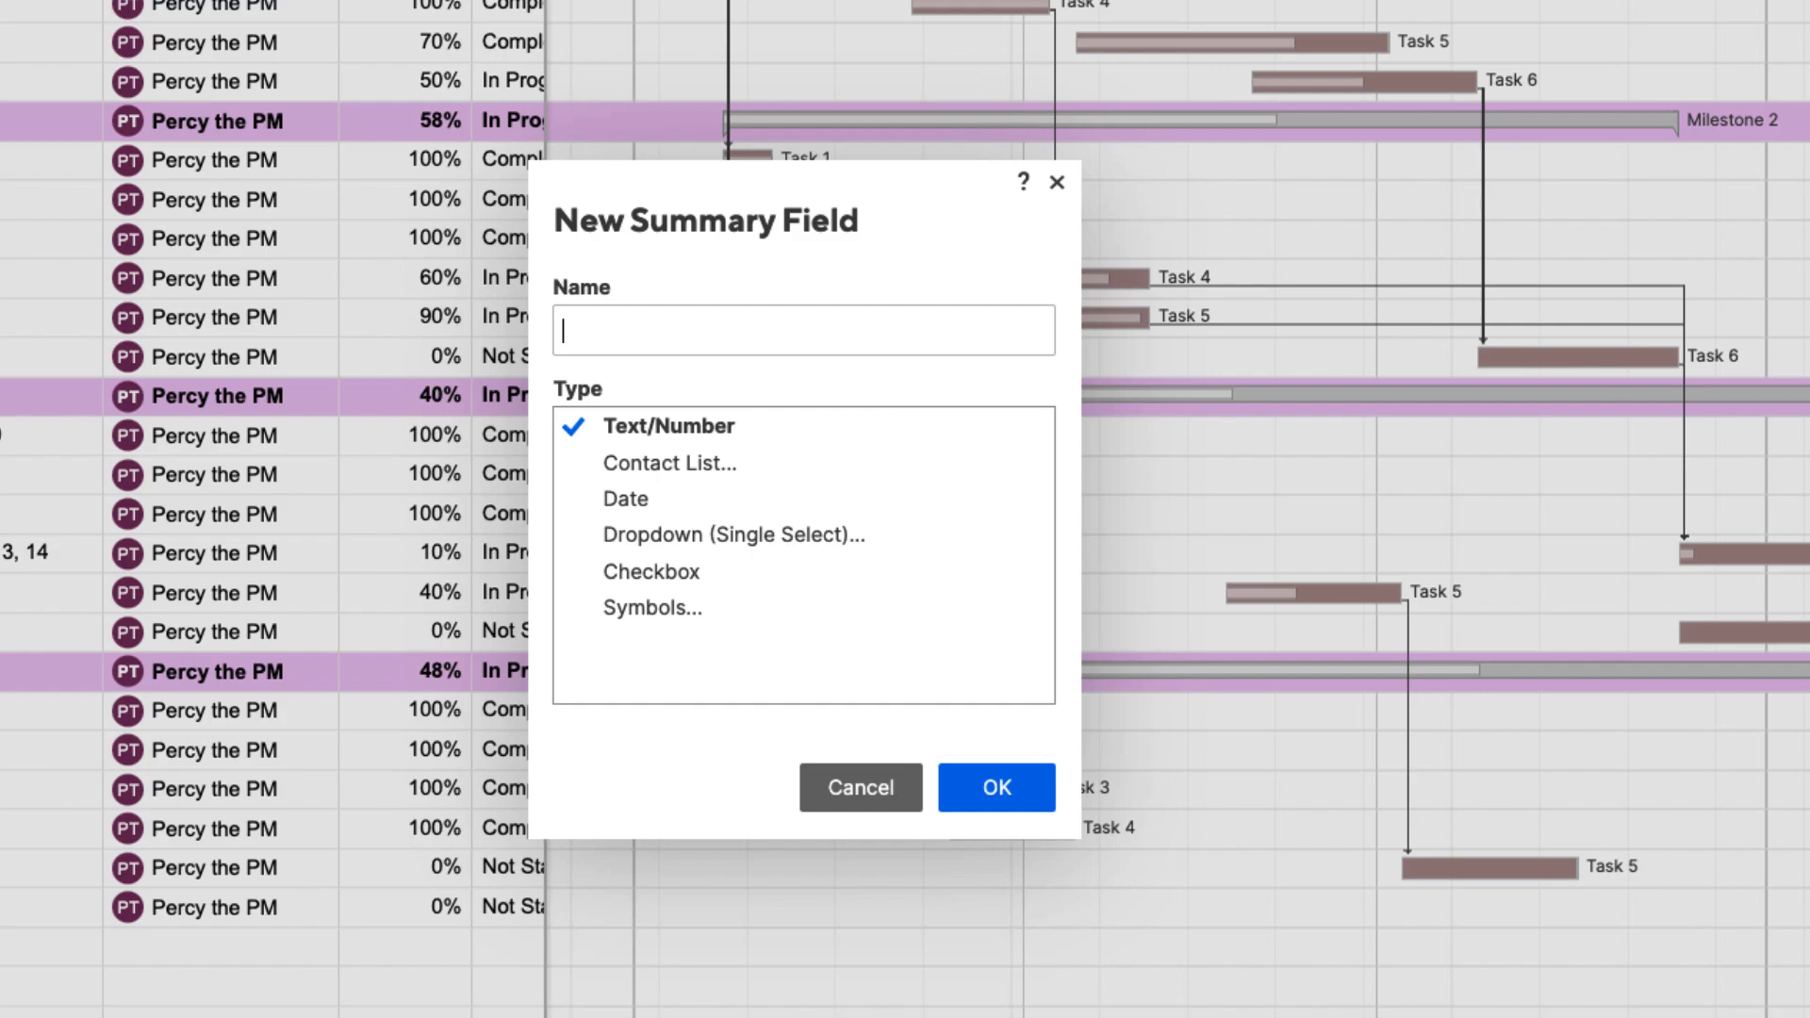
pyautogui.write('Issues Log')
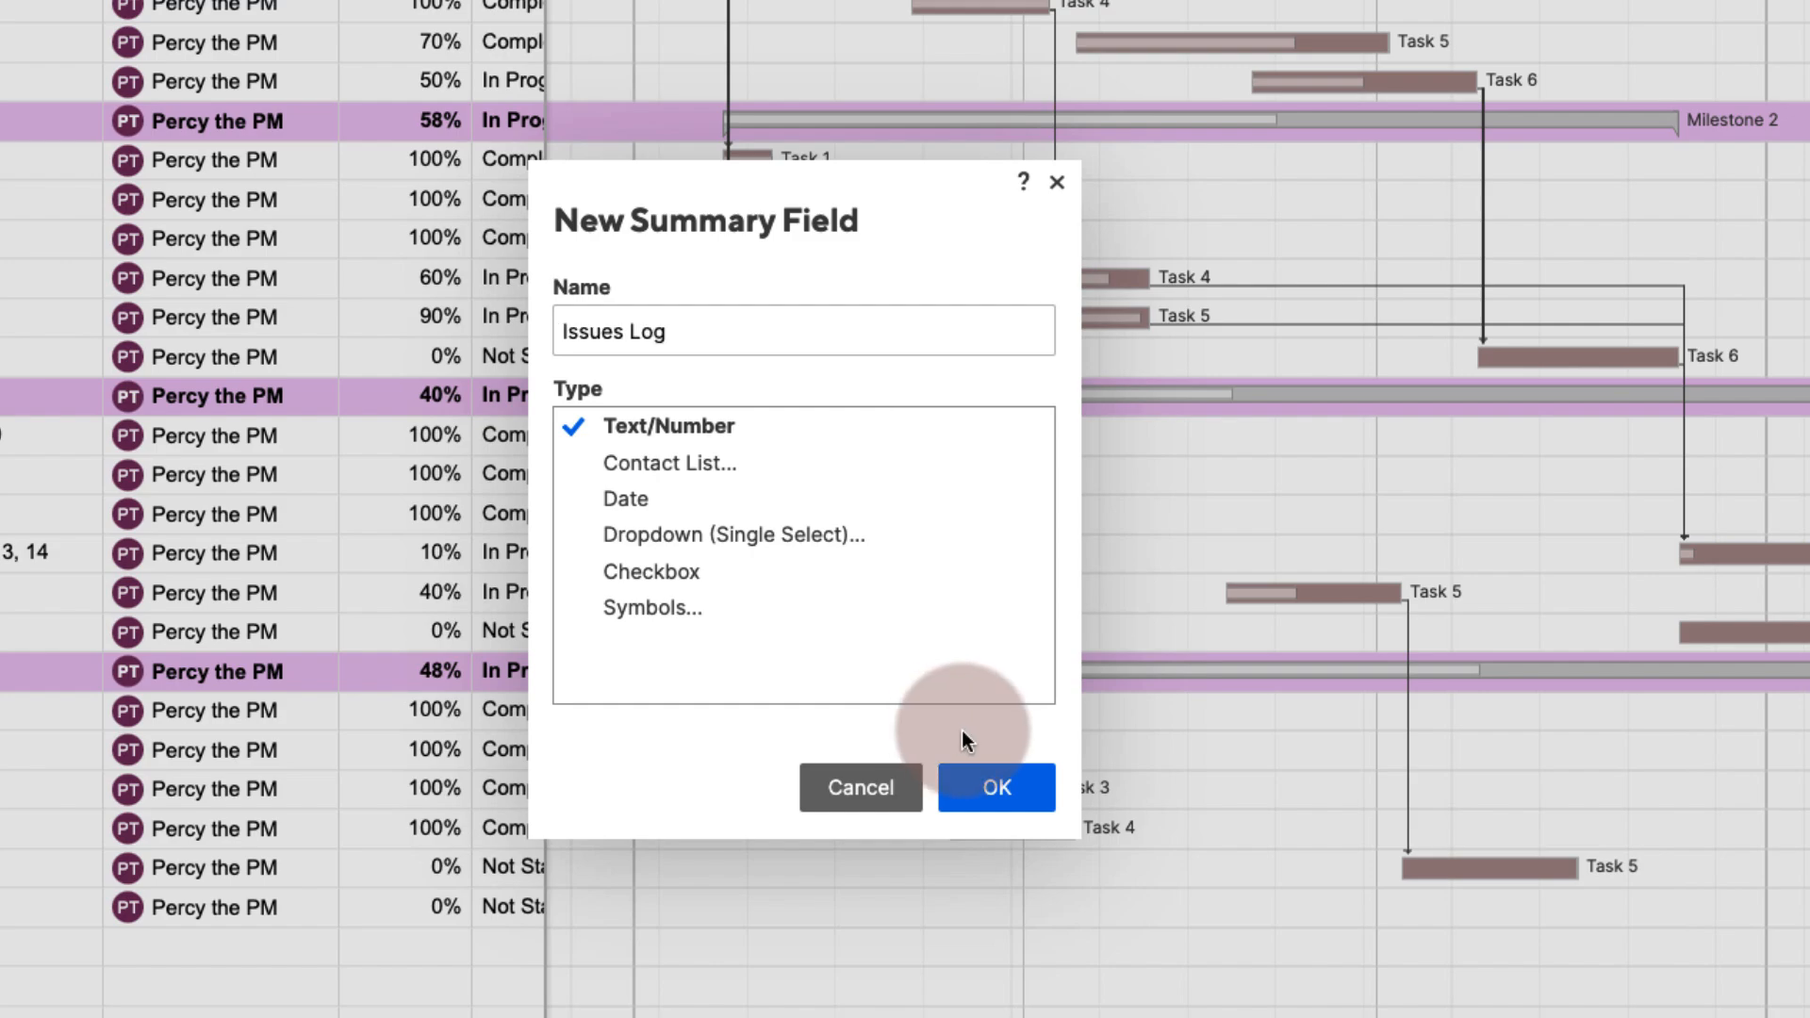
pyautogui.click(999, 788)
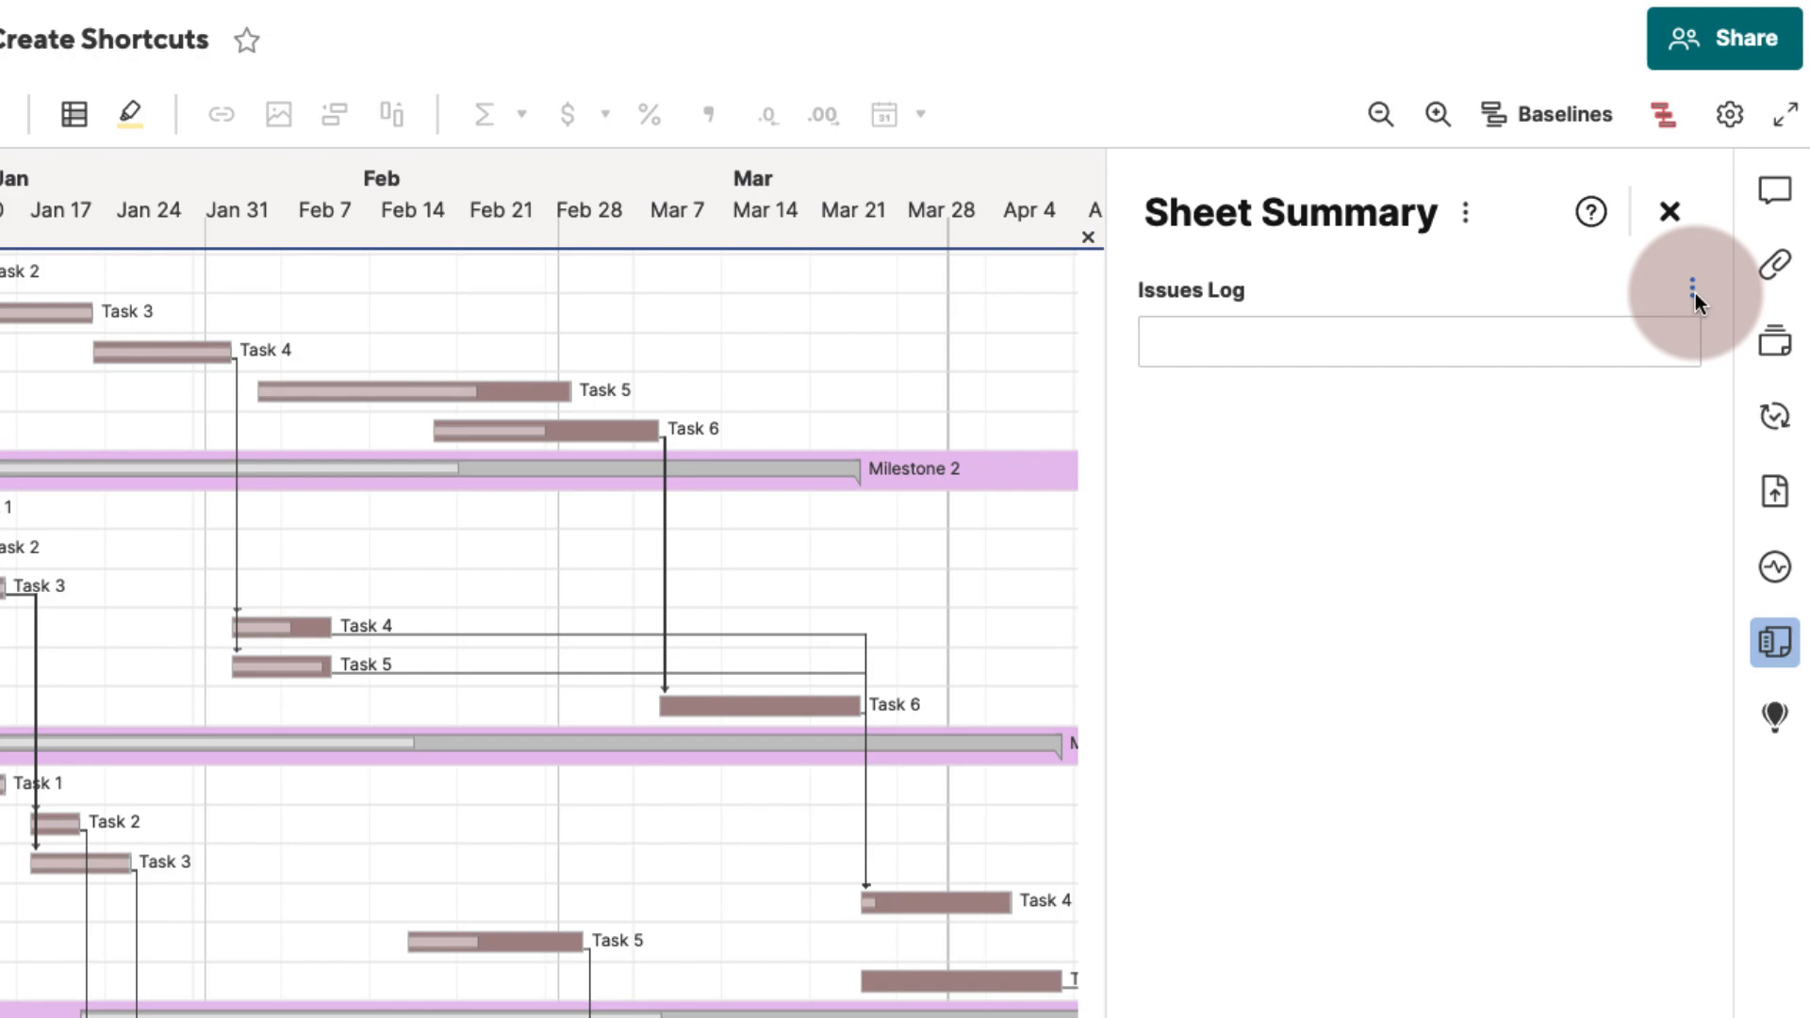
# - Hyperlink the Issues Log field to the Use Case #2: Issues Log sheet with display text Issues Log
pyautogui.click(1694, 292)
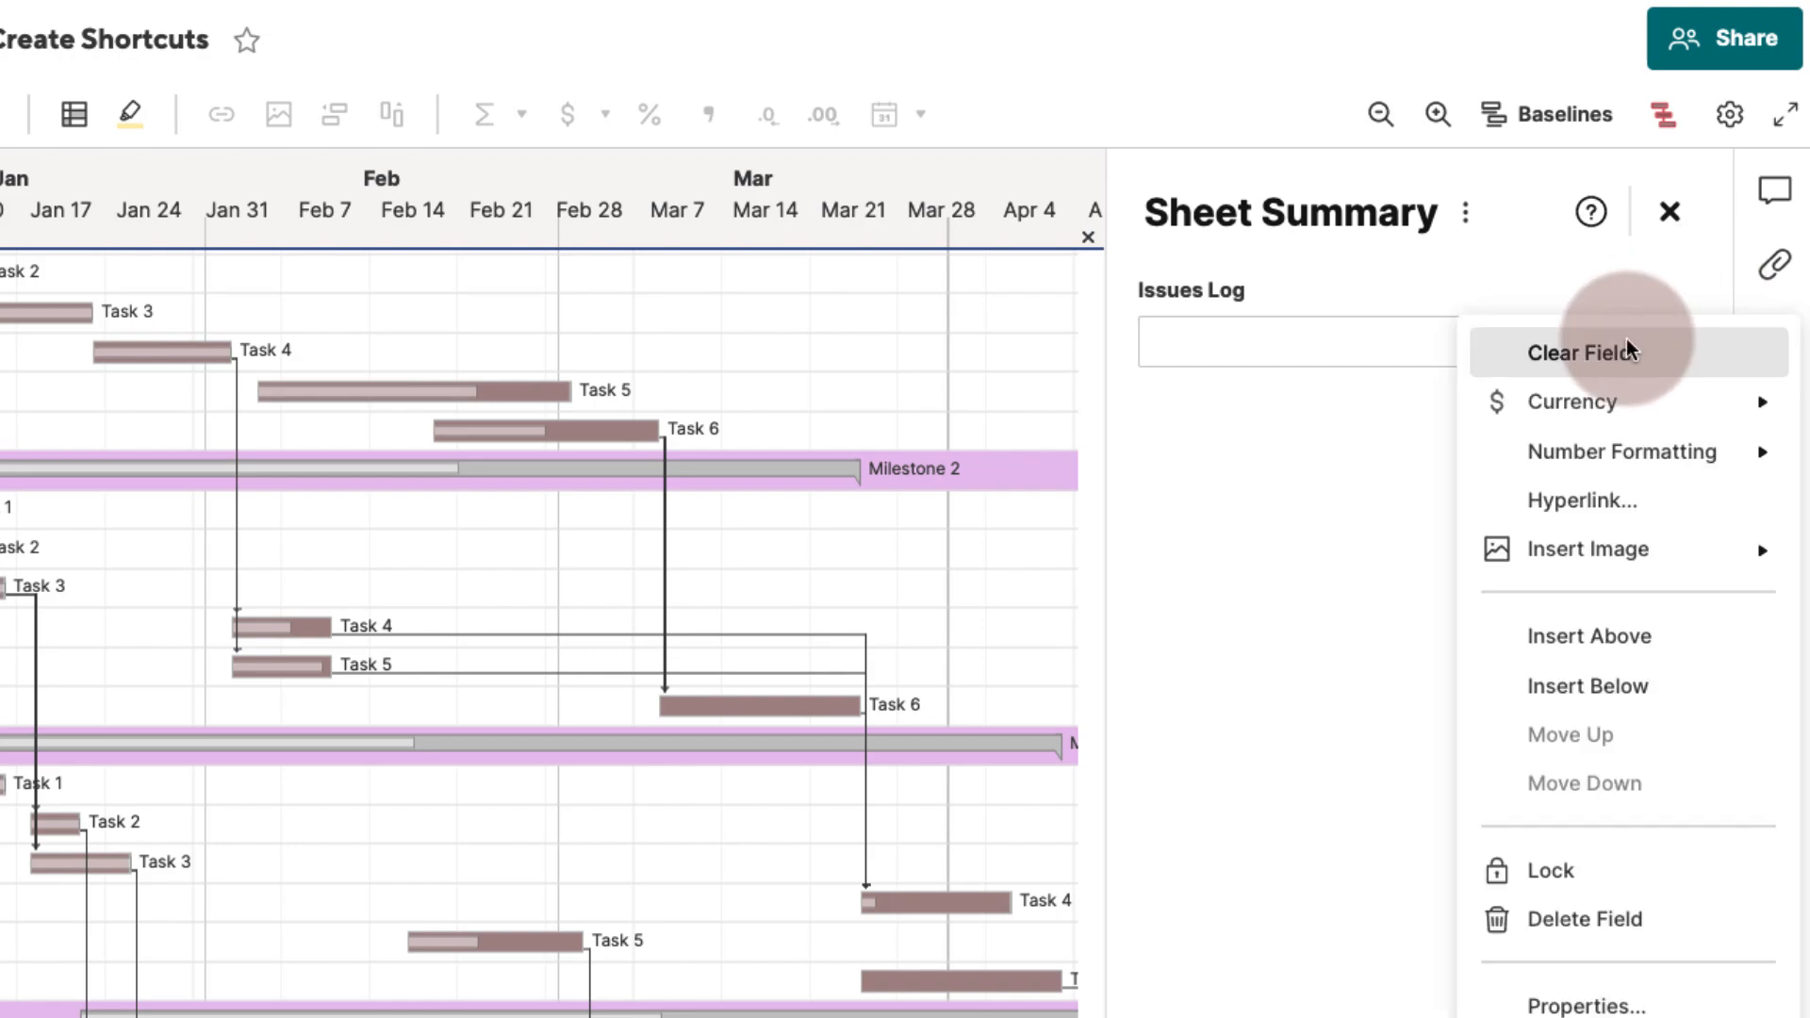
pyautogui.click(1564, 499)
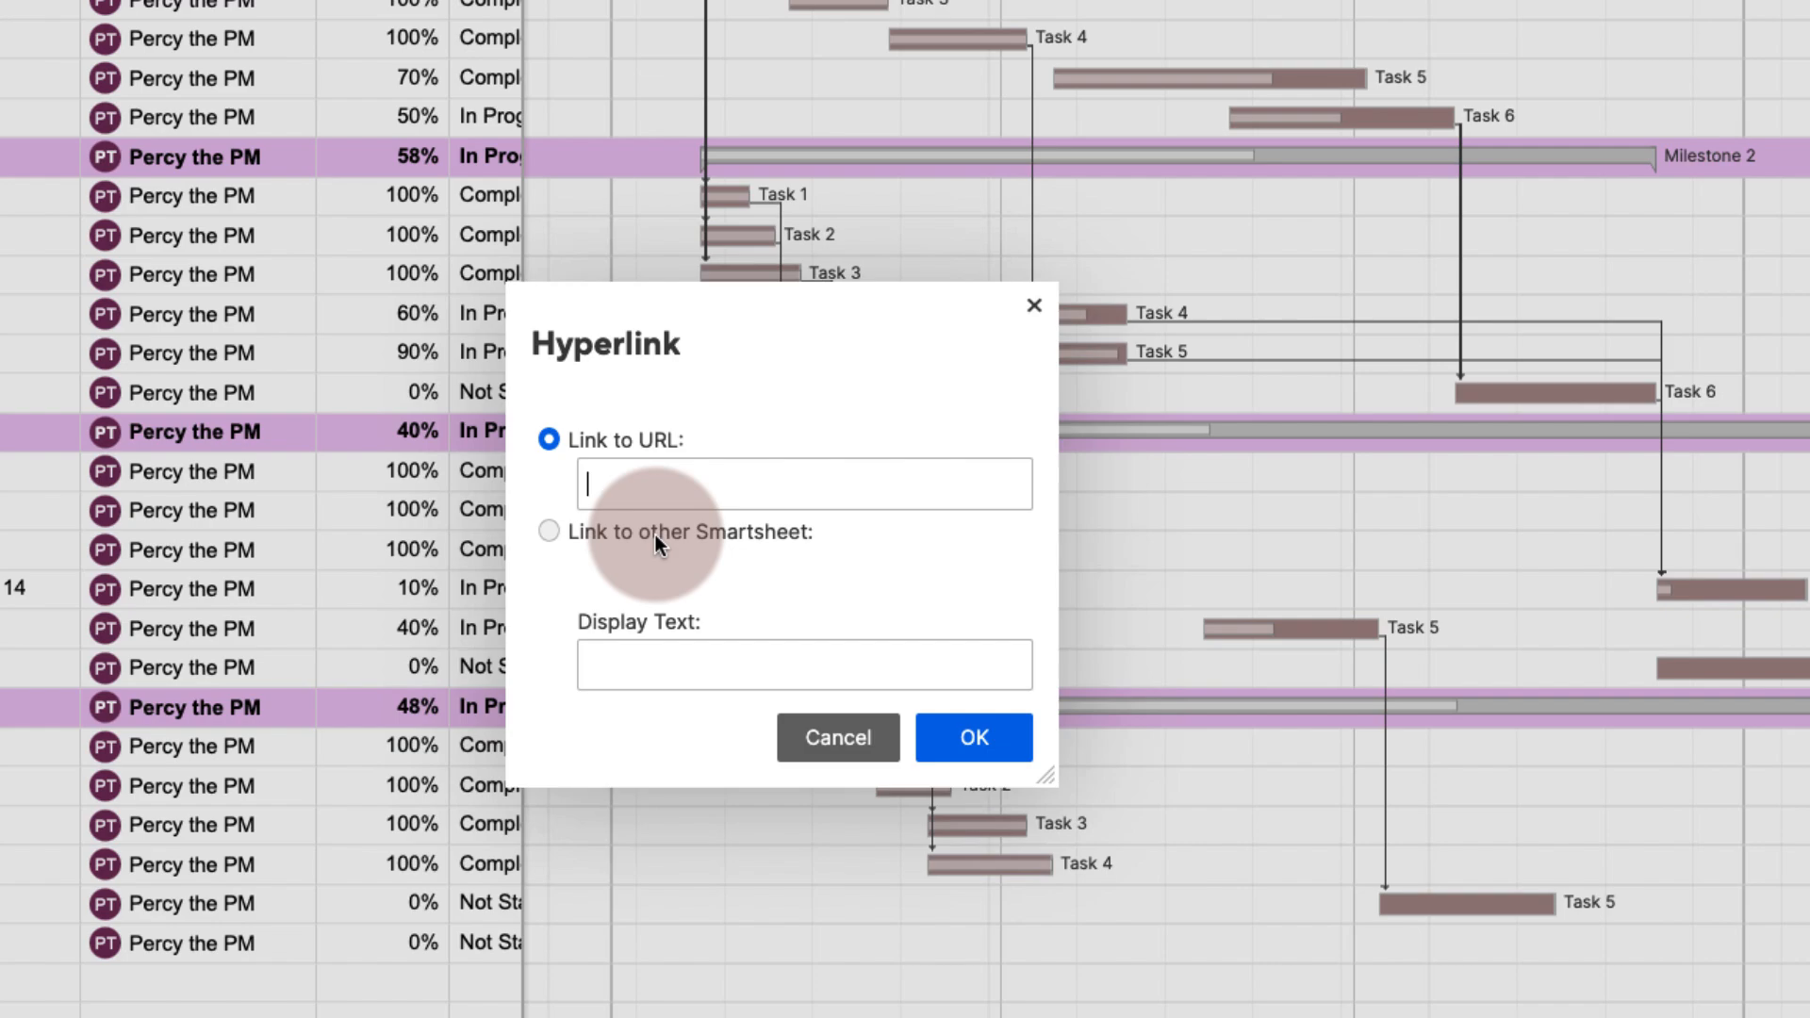
pyautogui.click(552, 530)
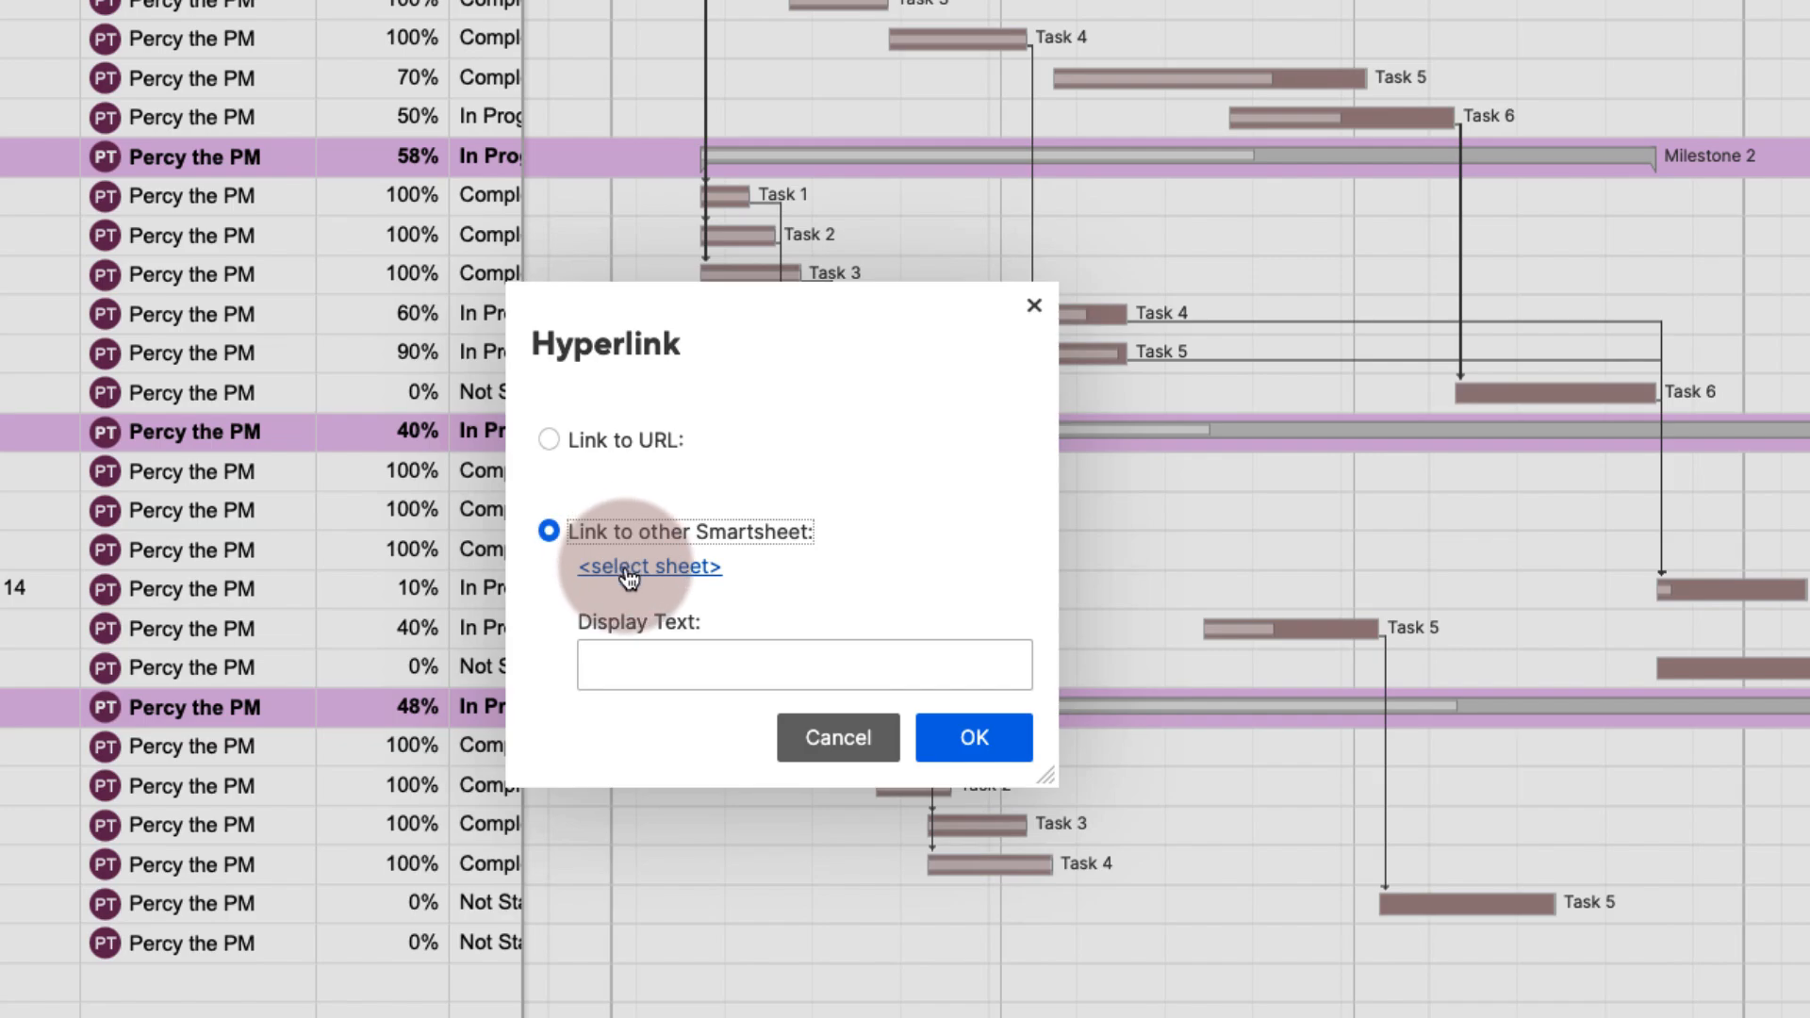
pyautogui.click(704, 560)
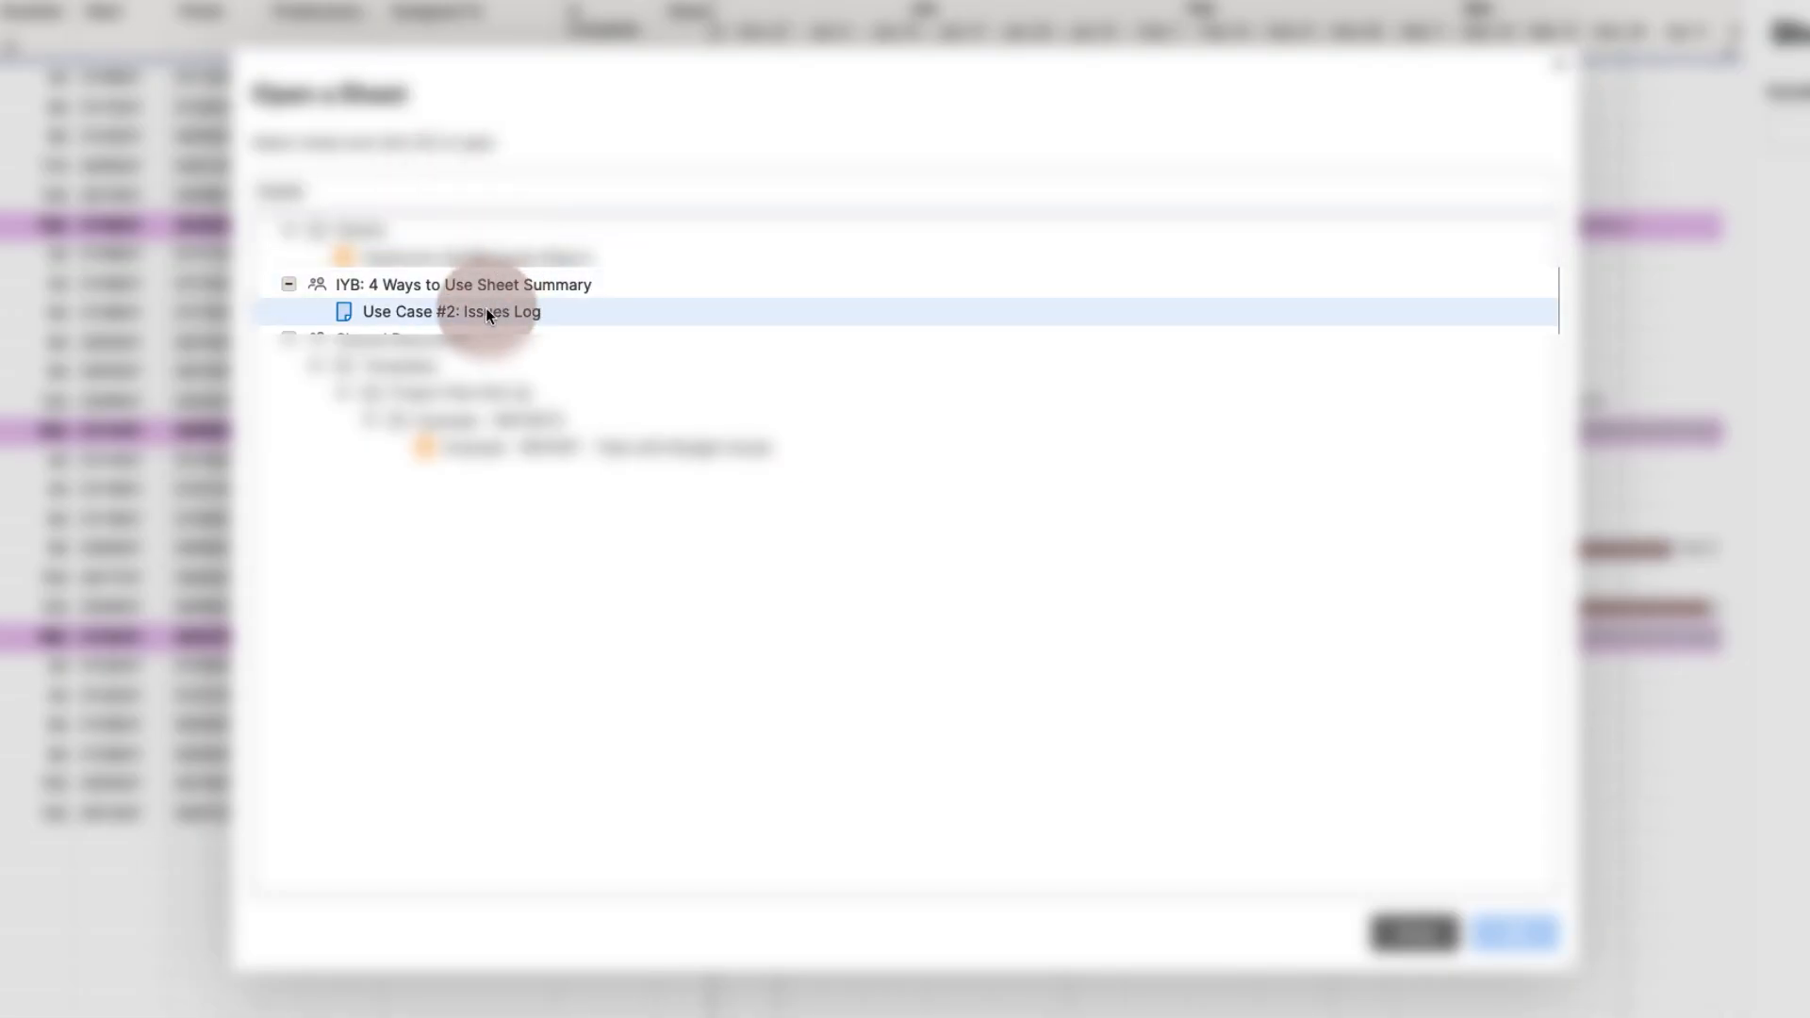
pyautogui.click(485, 312)
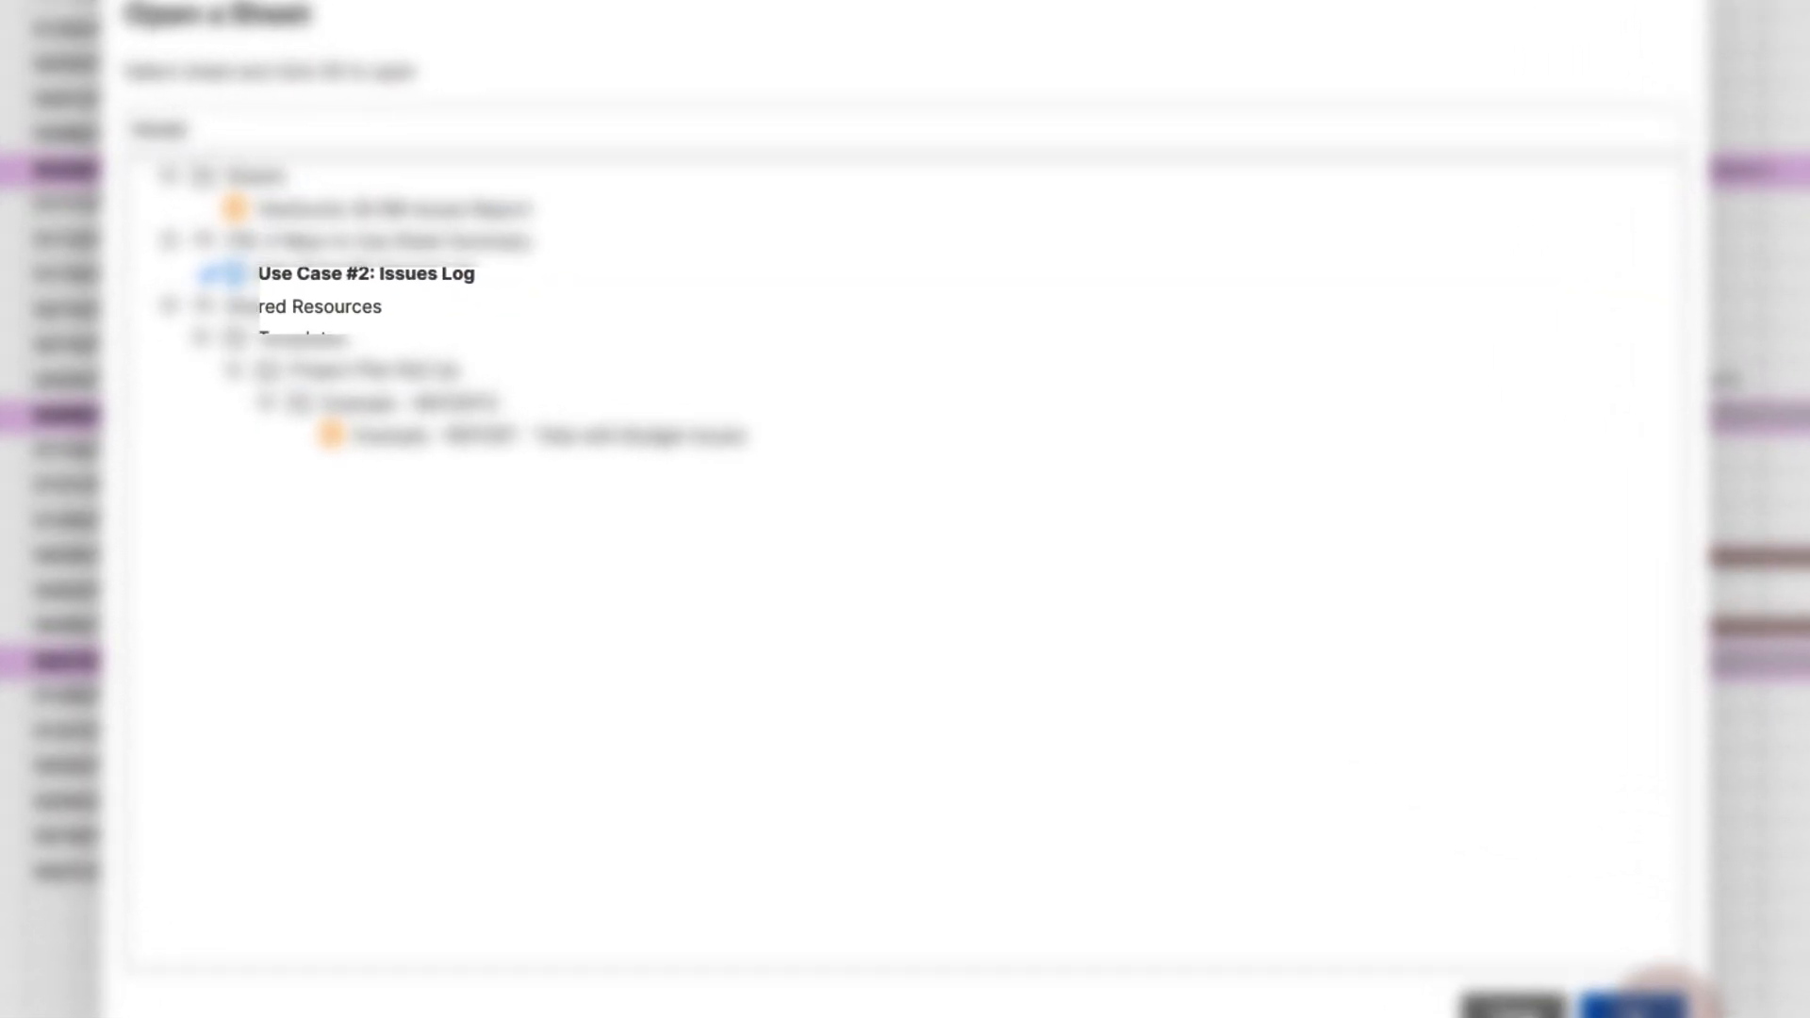
pyautogui.click(1513, 934)
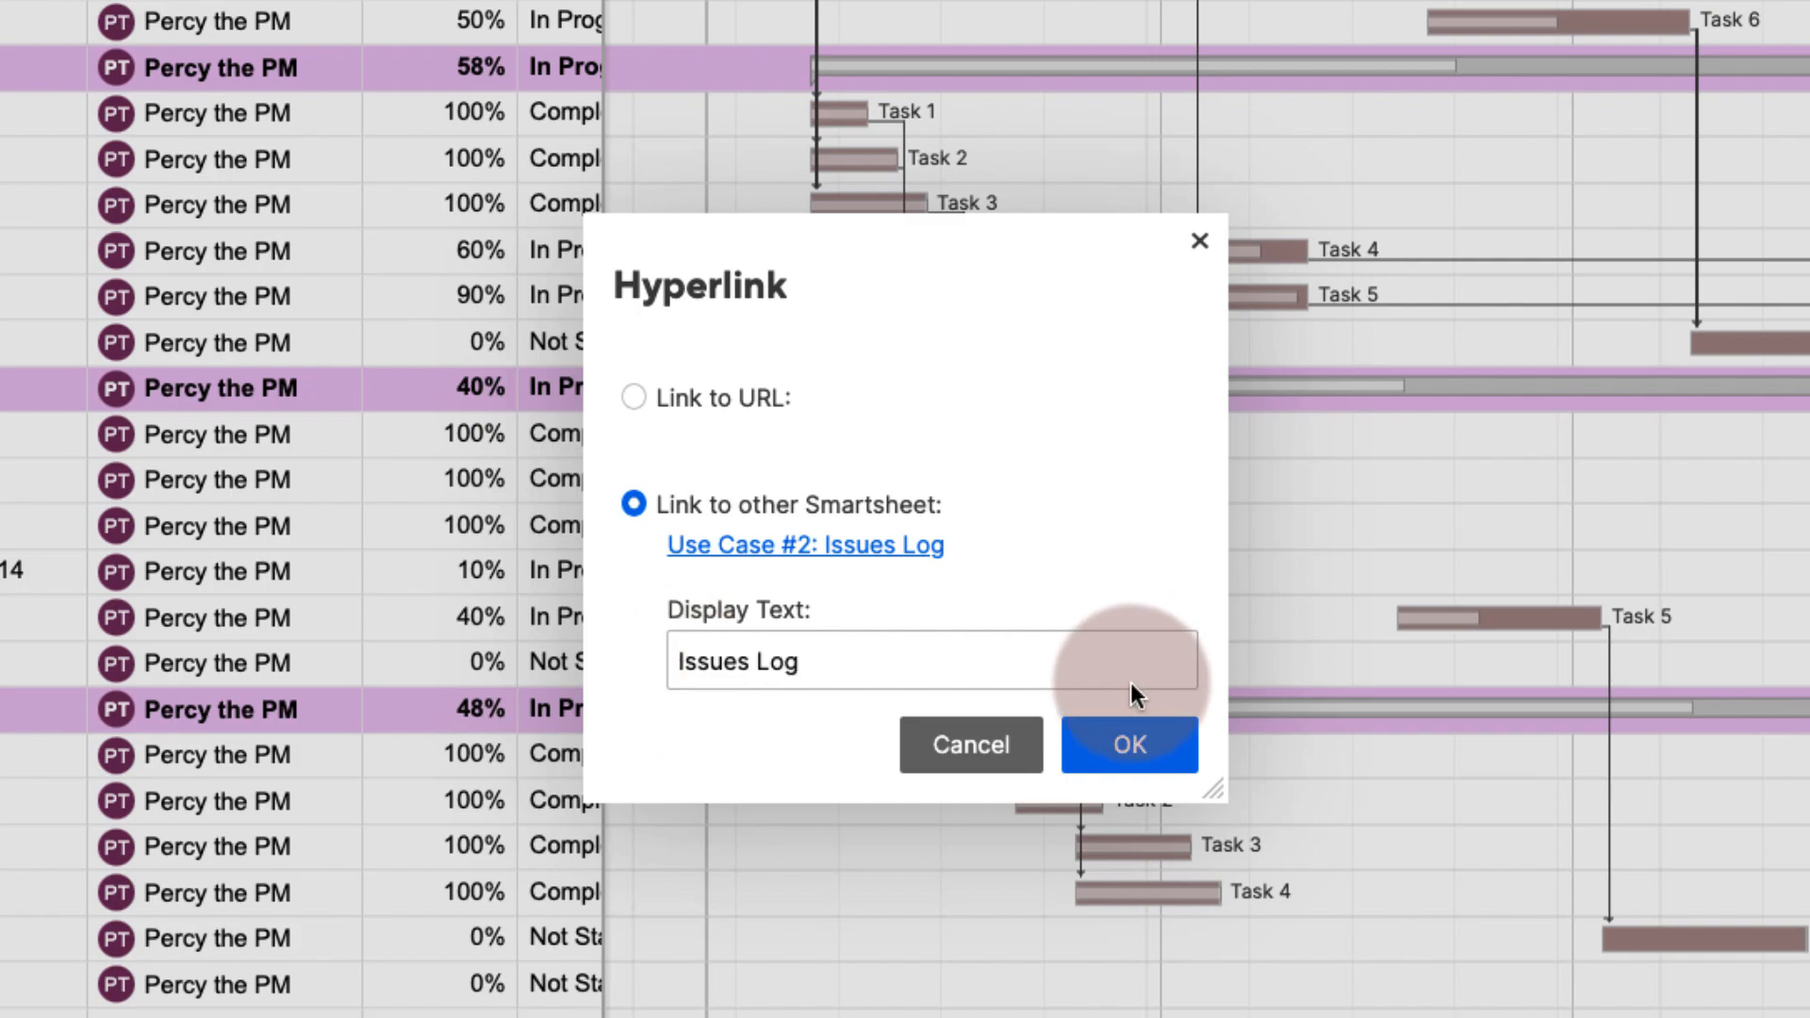
pyautogui.click(1101, 750)
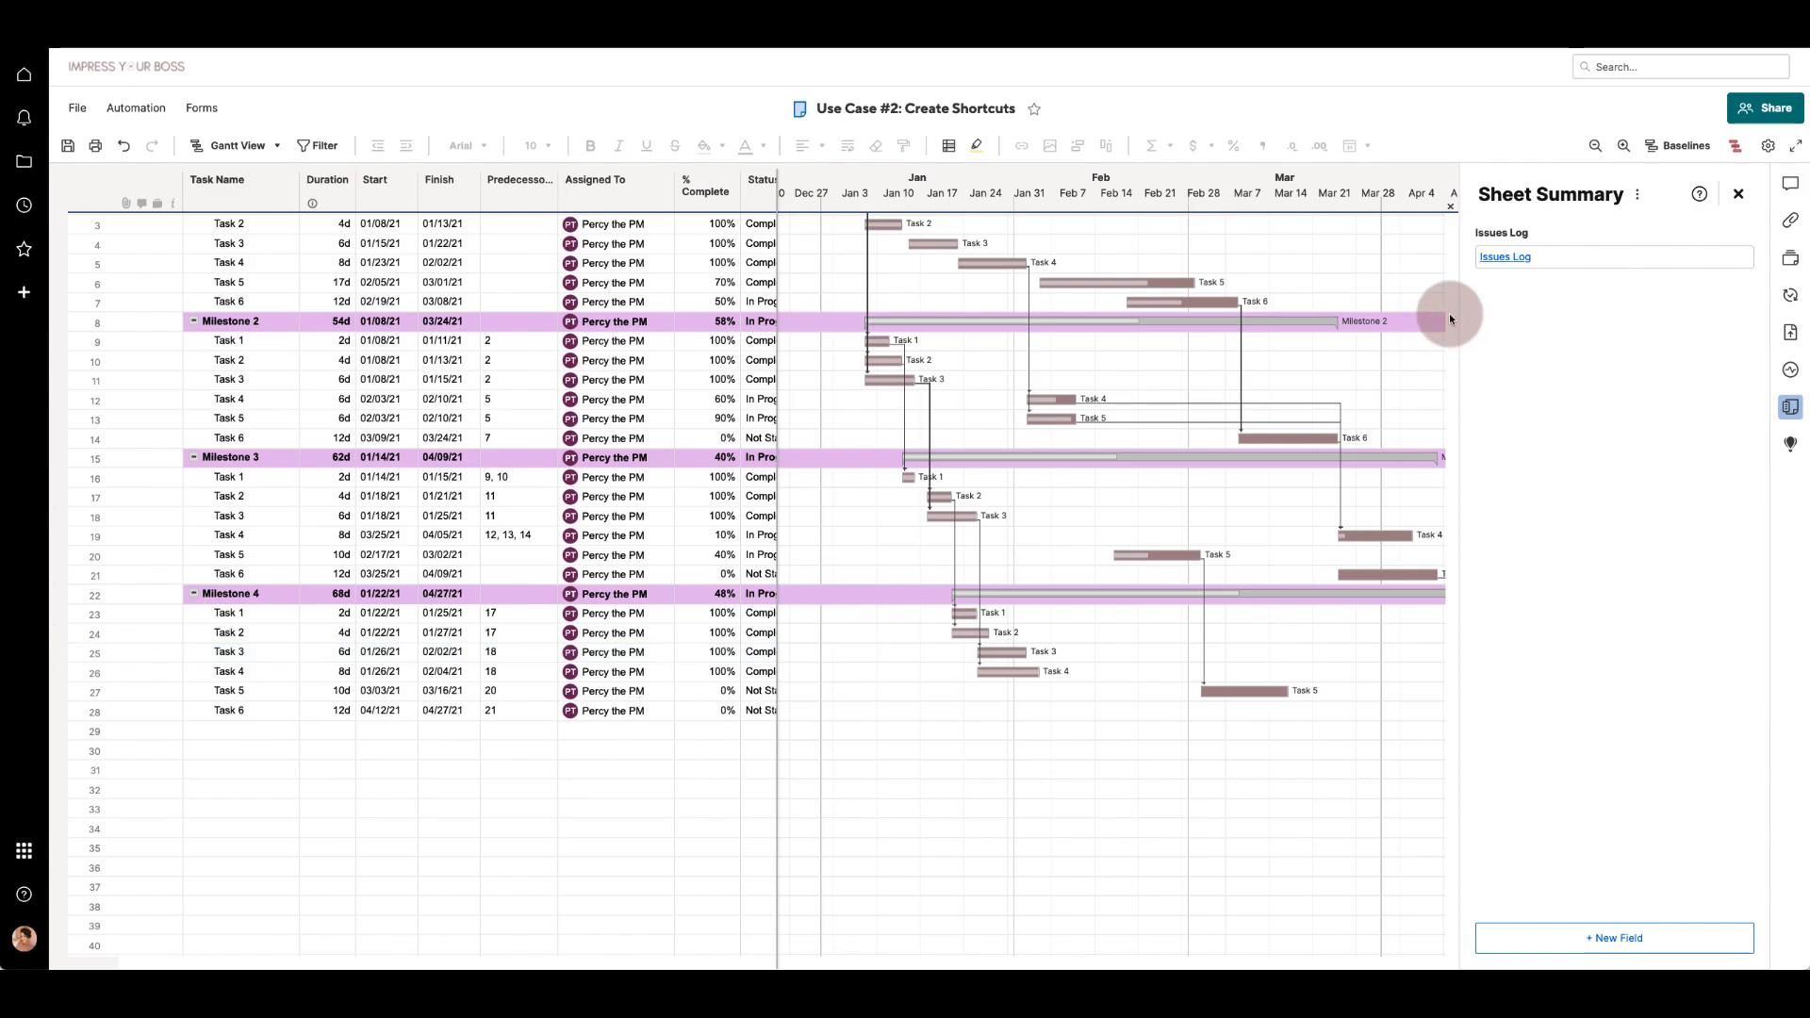
# - Follow the Issues Log link and add a Text/Number summary field named Project Plan in that sheet
pyautogui.click(1517, 262)
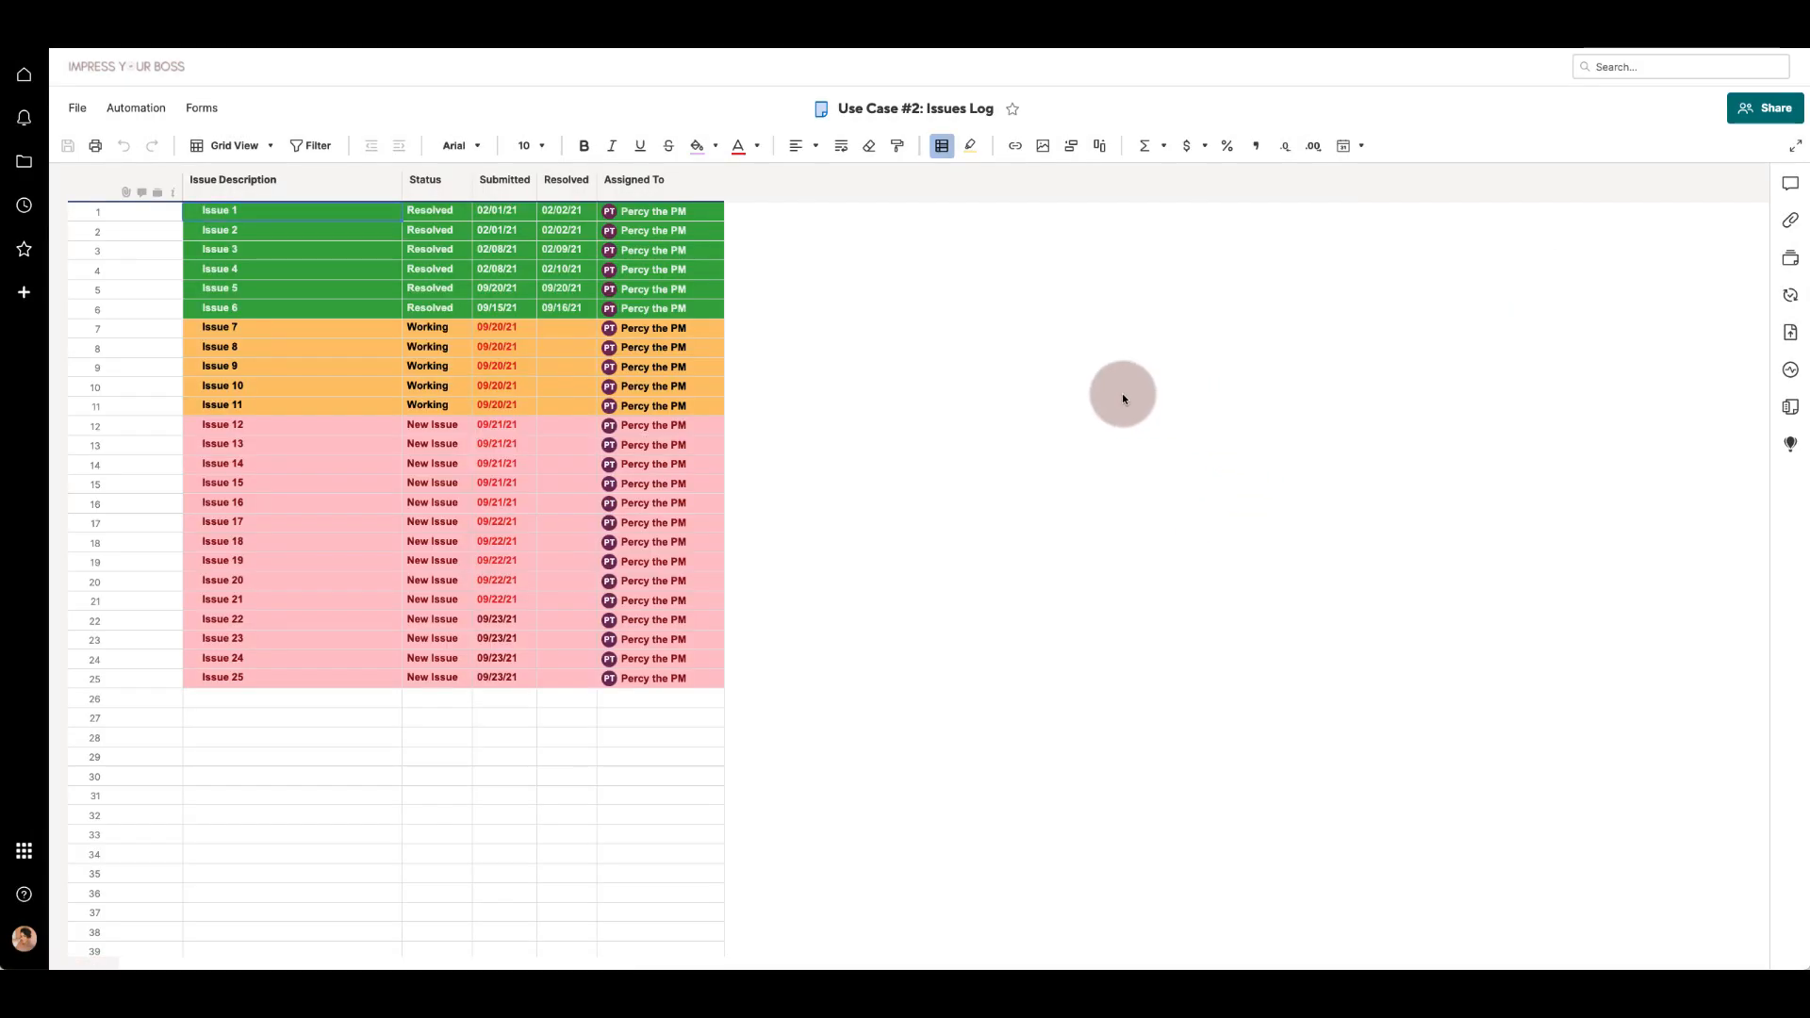
pyautogui.click(1790, 406)
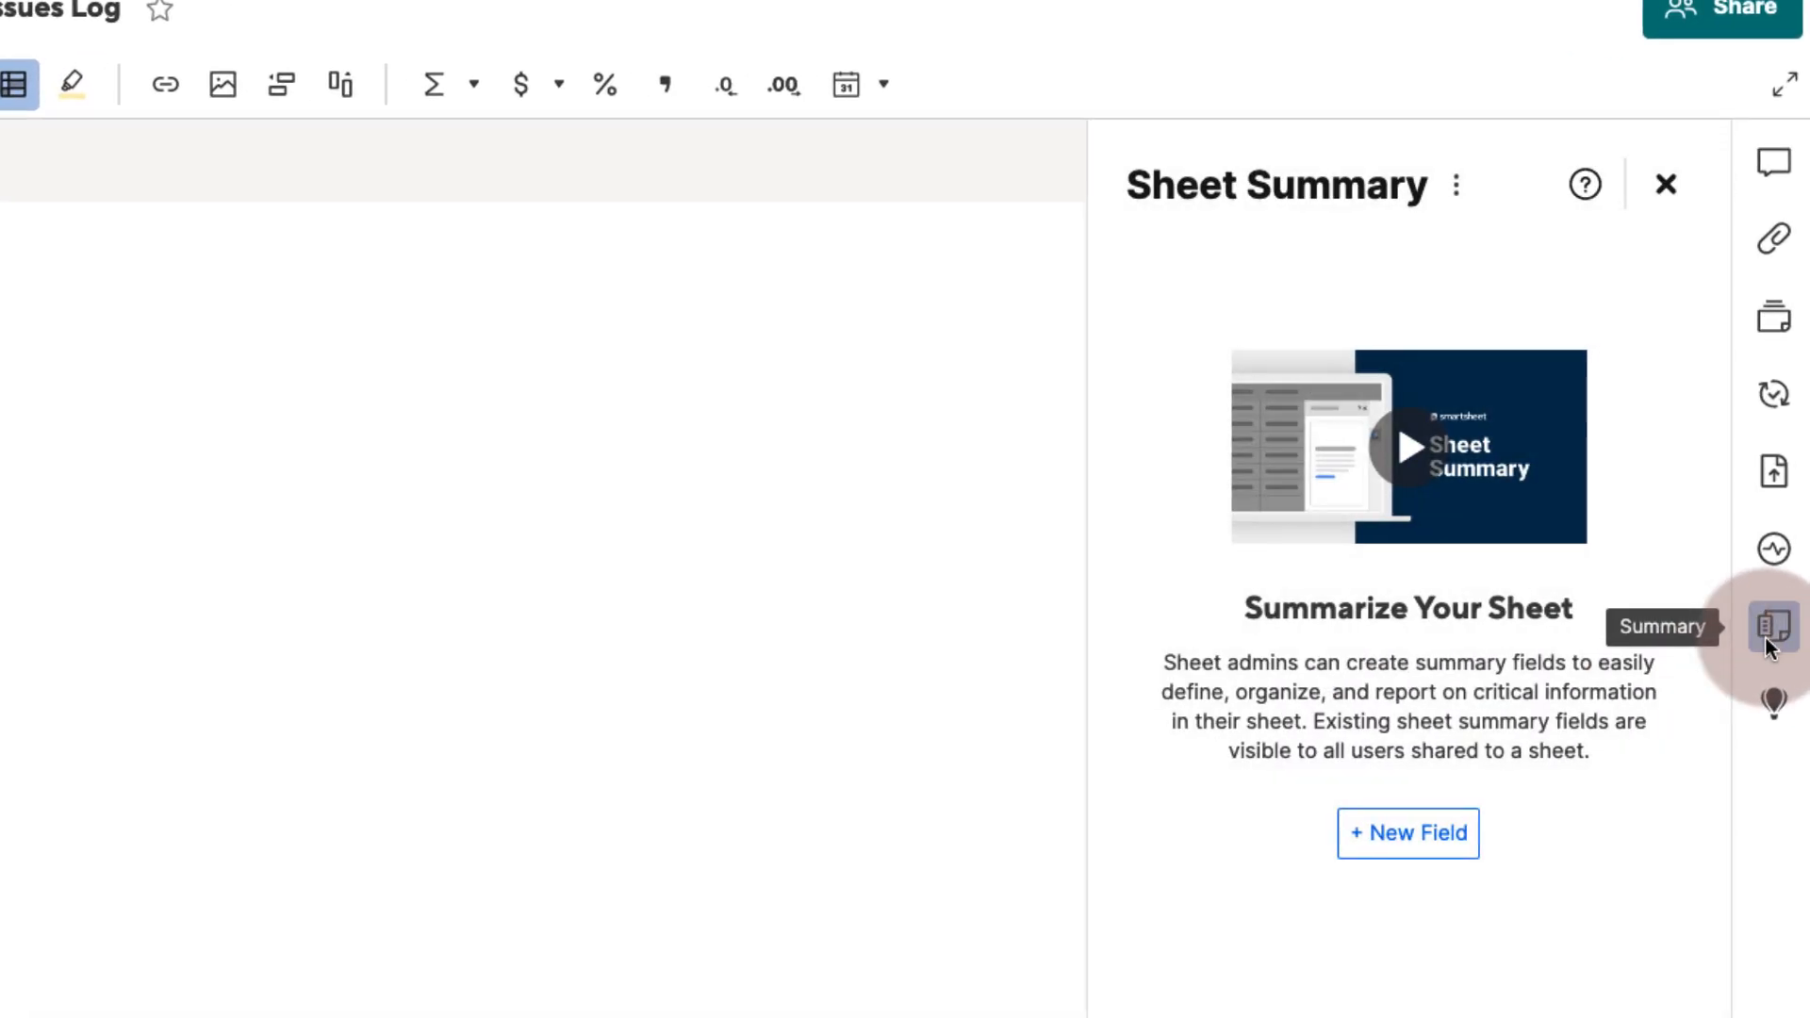
pyautogui.click(1436, 846)
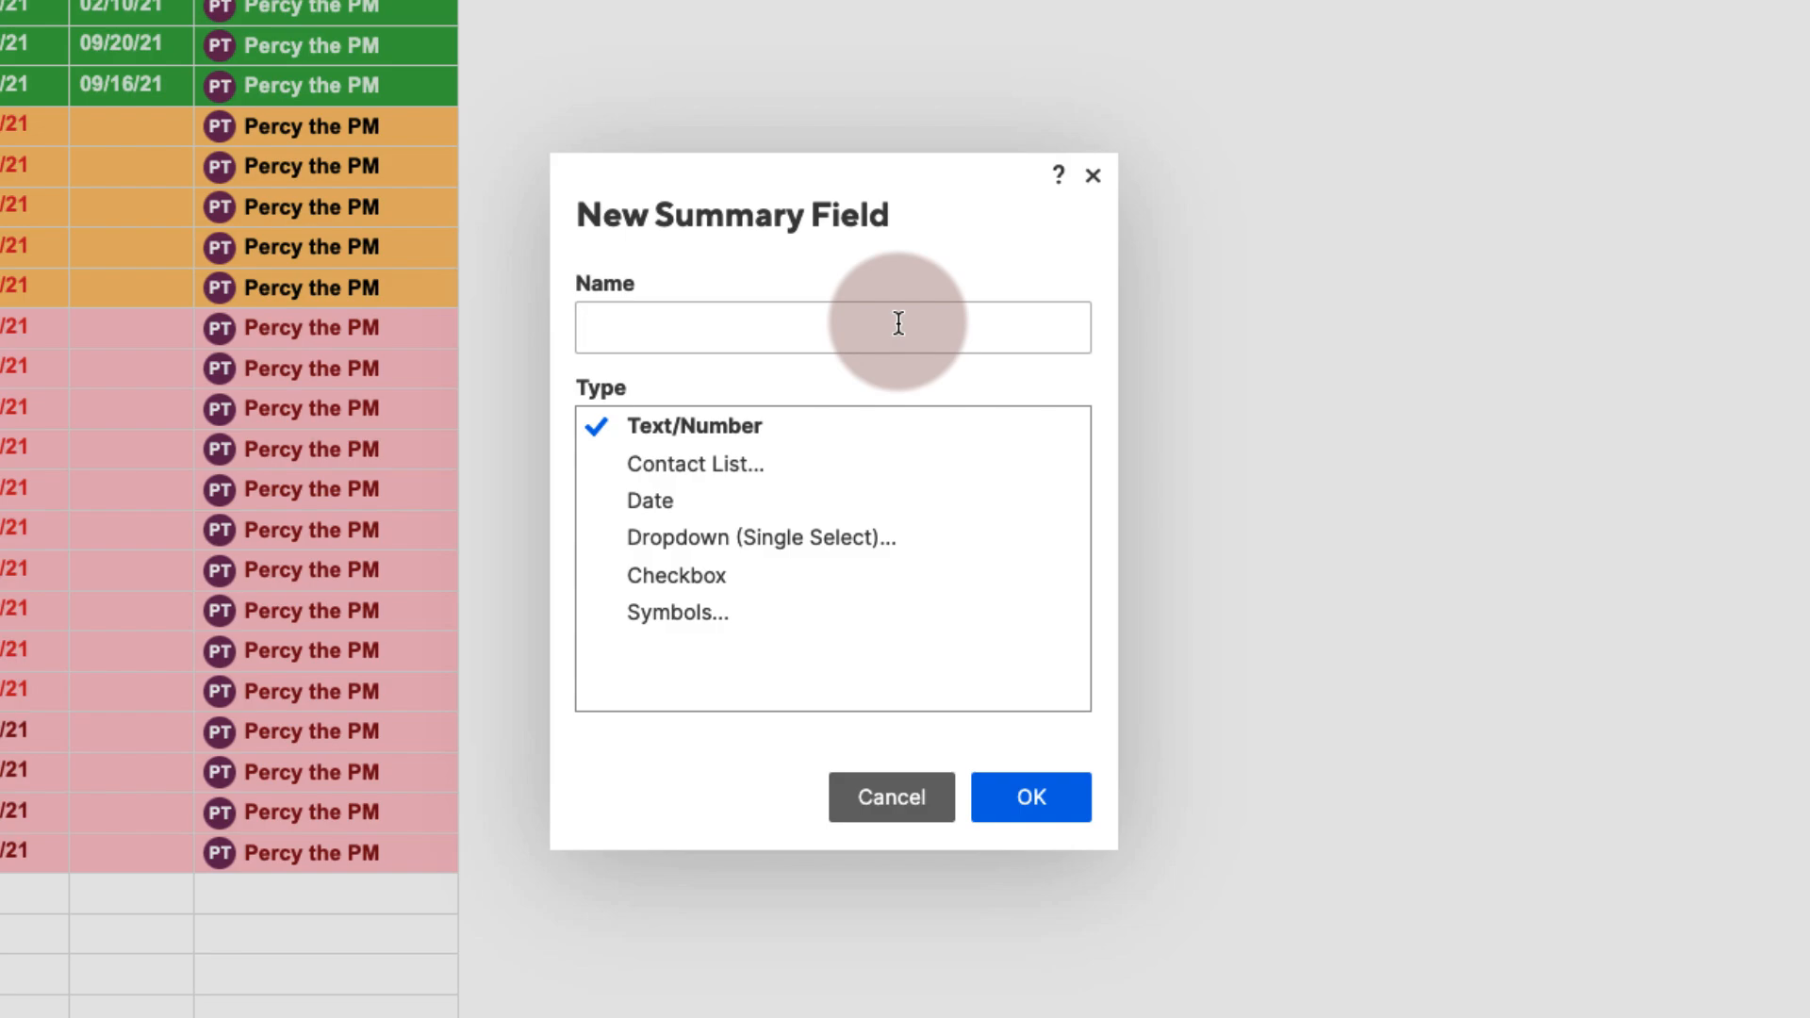
pyautogui.write('Project Plan')
pyautogui.click(1037, 797)
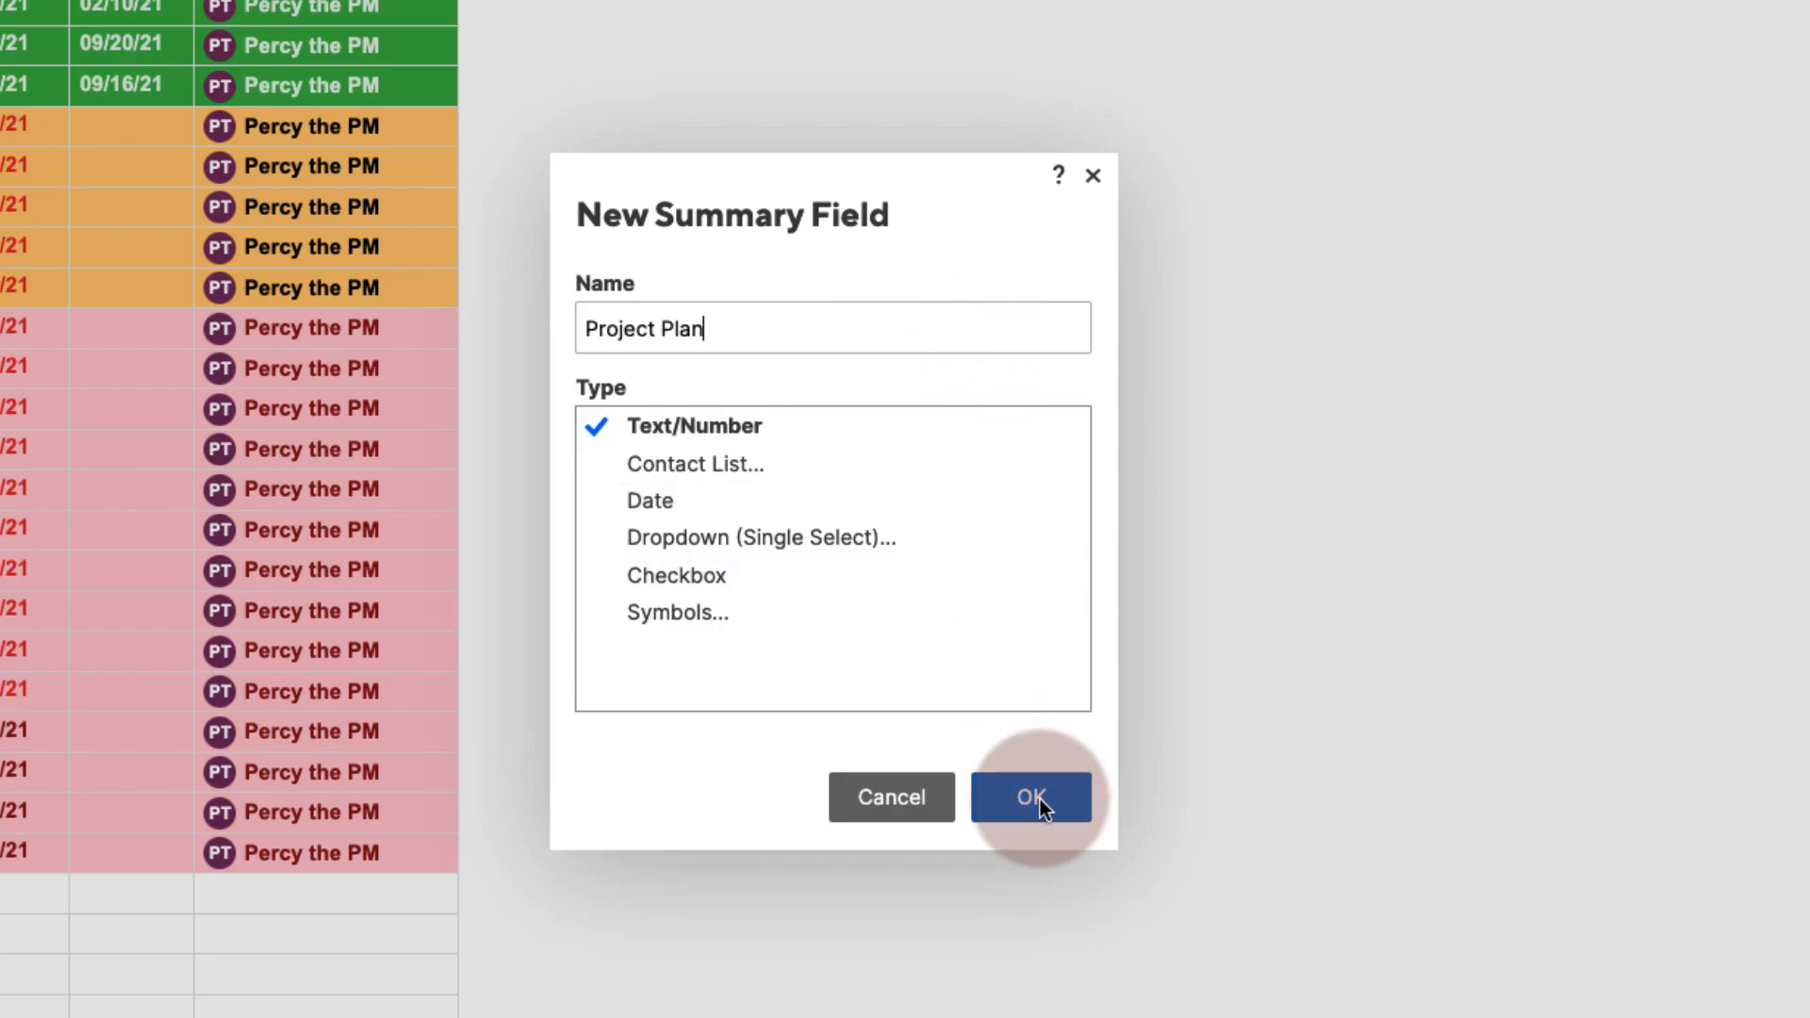
# - Hyperlink the Project Plan field to the Use Case #2: Create Shortcuts sheet
pyautogui.click(1688, 241)
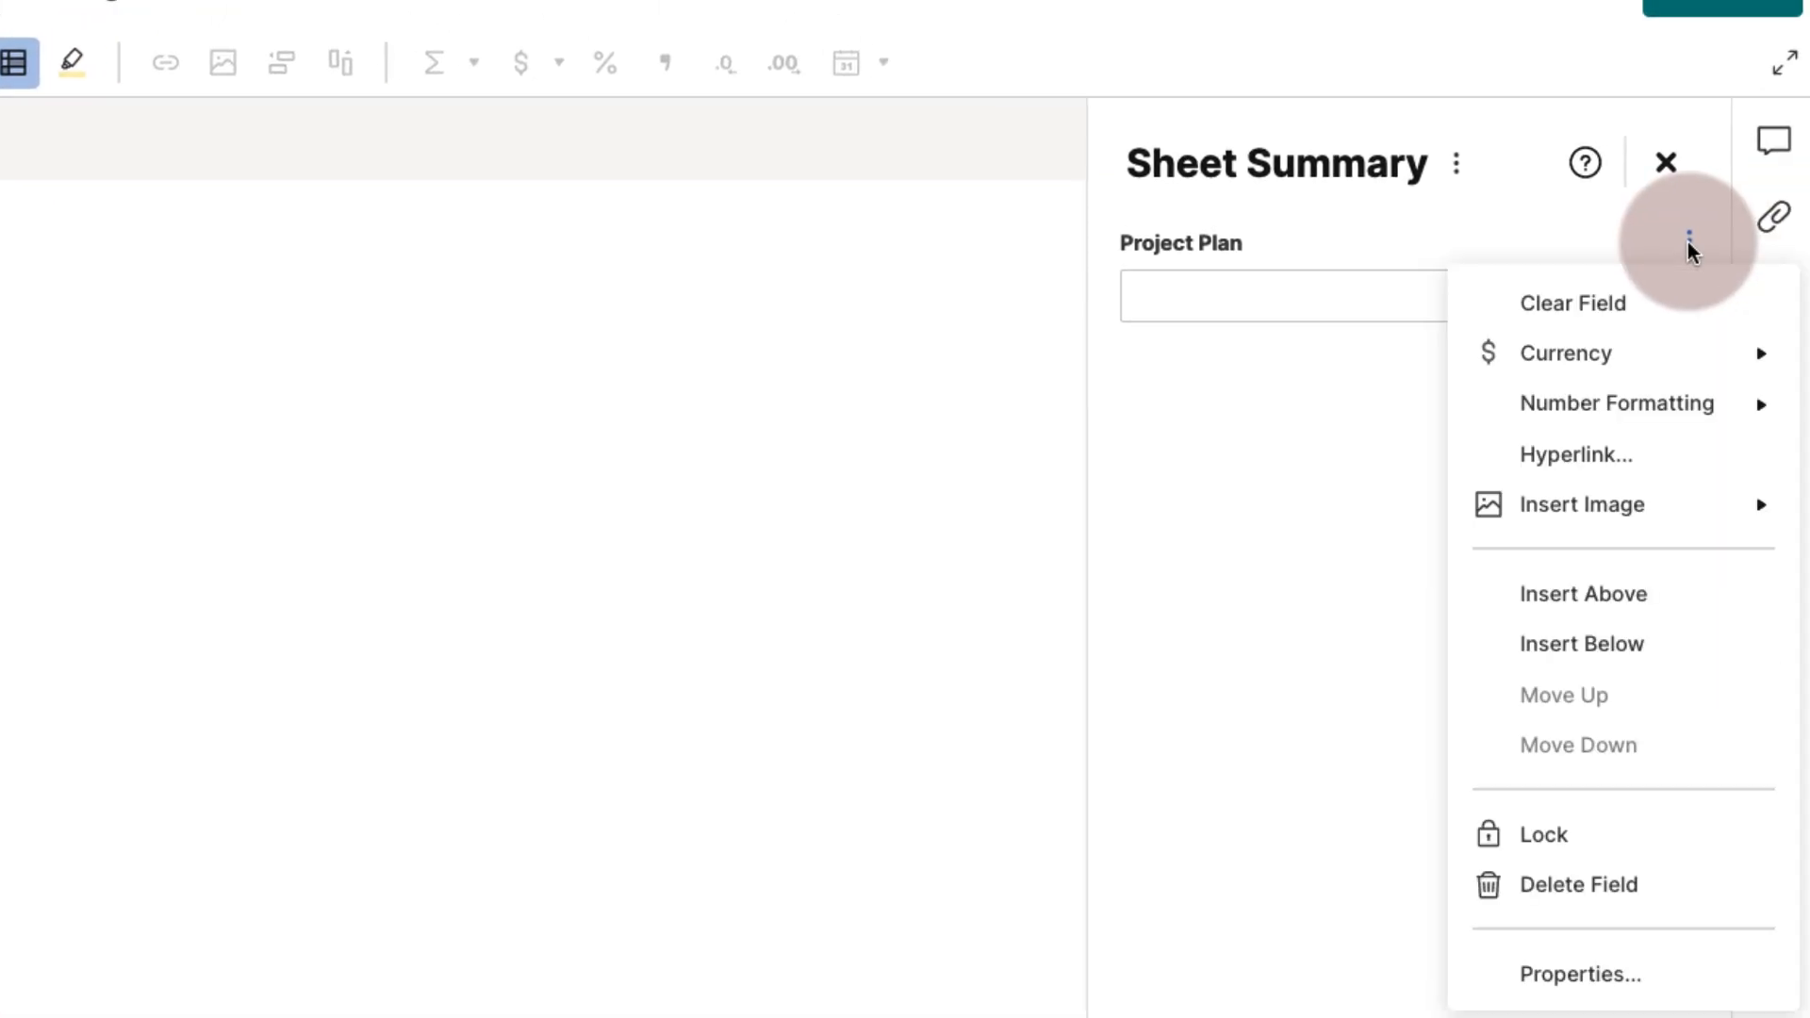
pyautogui.click(1551, 454)
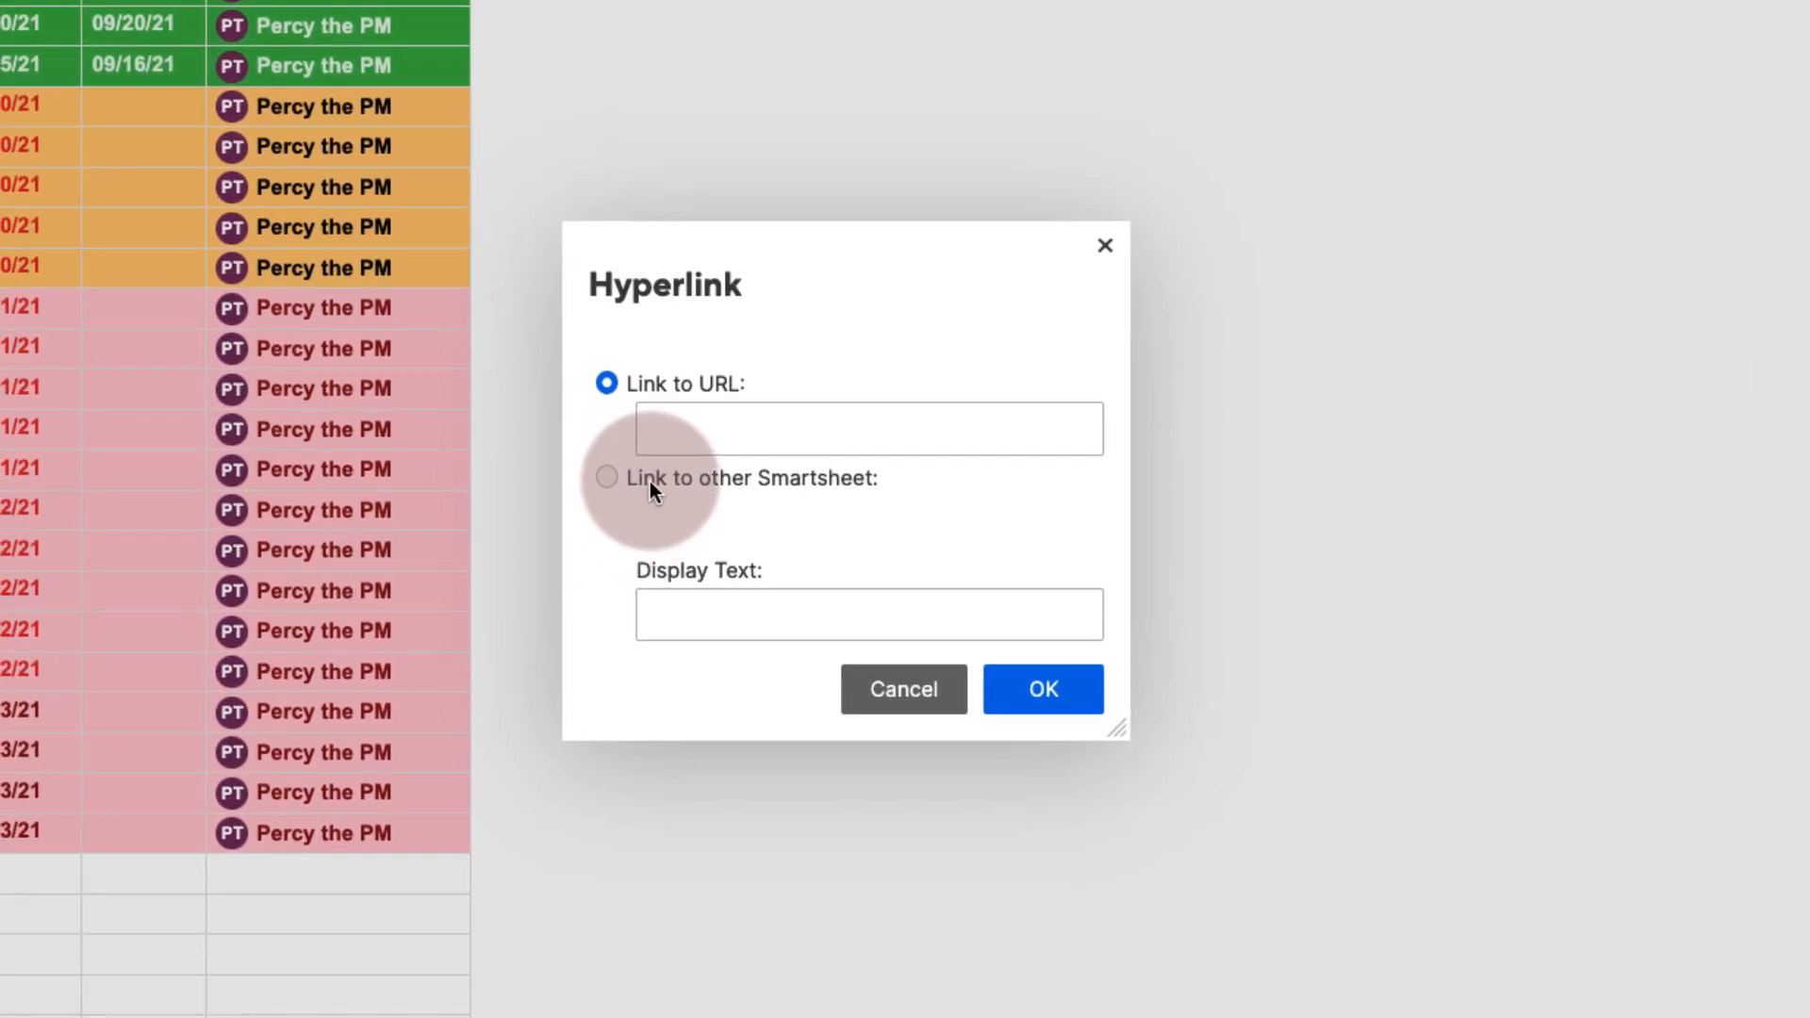
pyautogui.click(650, 483)
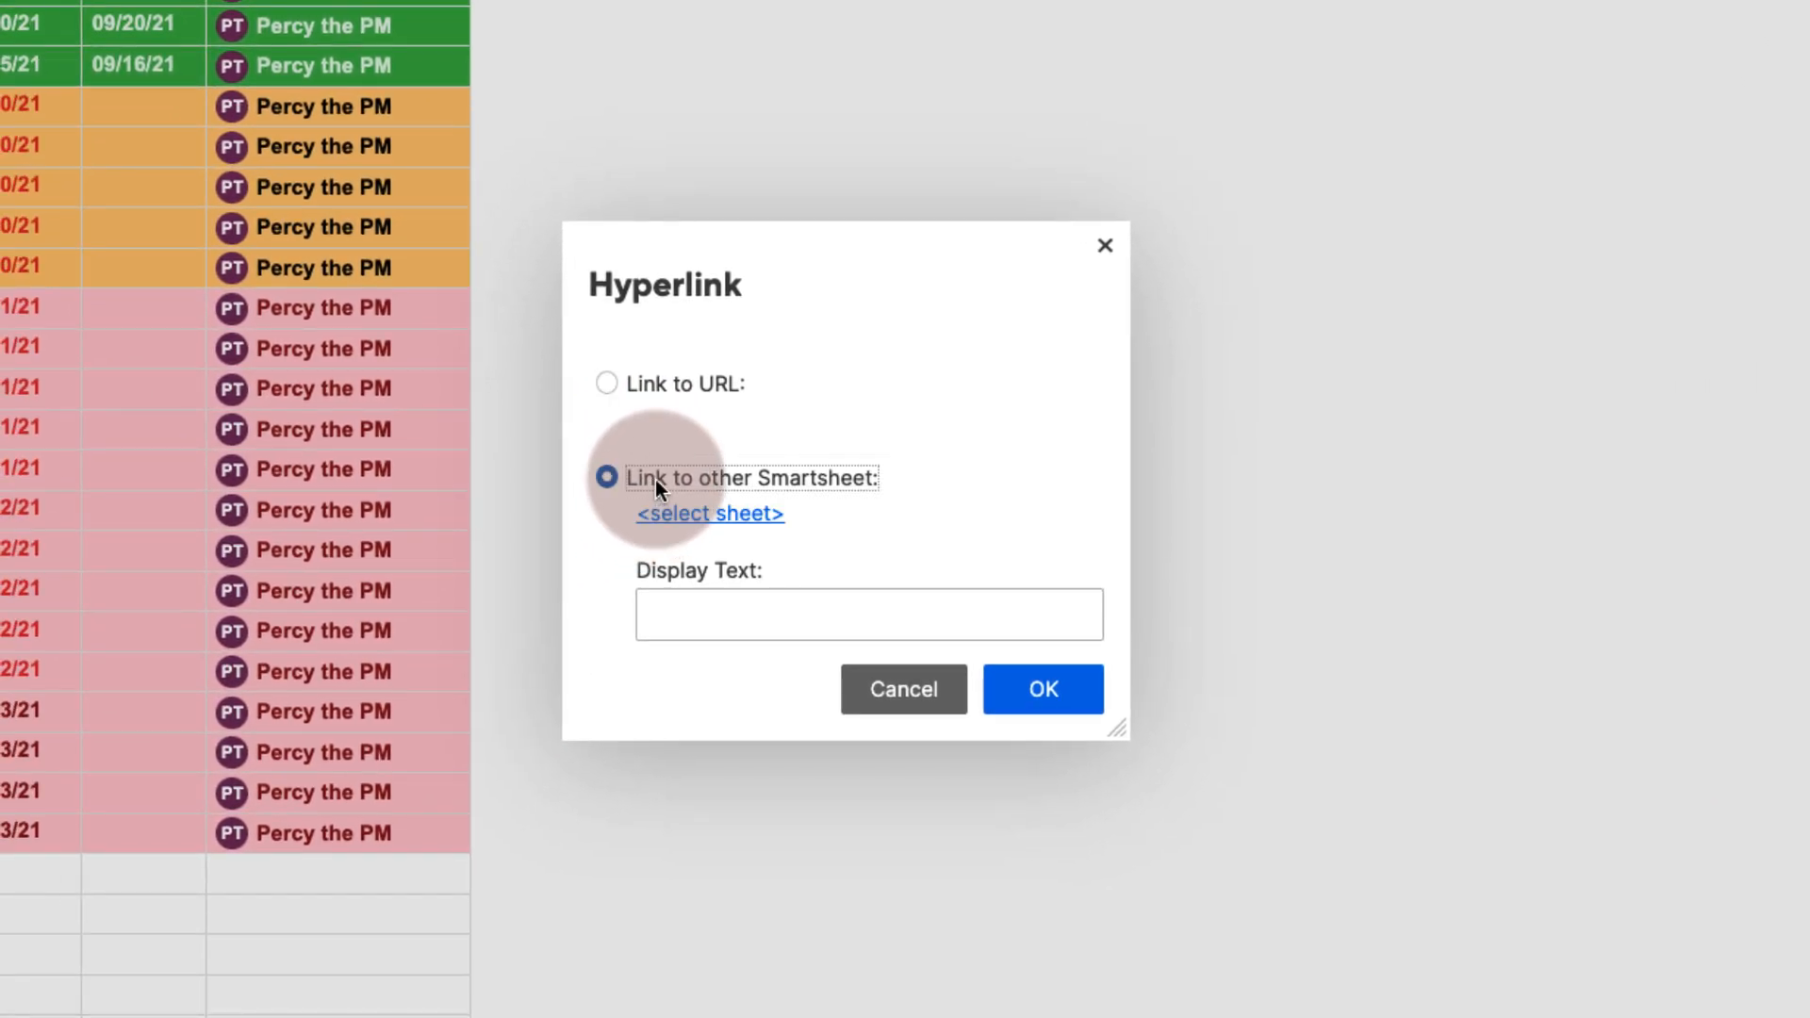
pyautogui.click(704, 516)
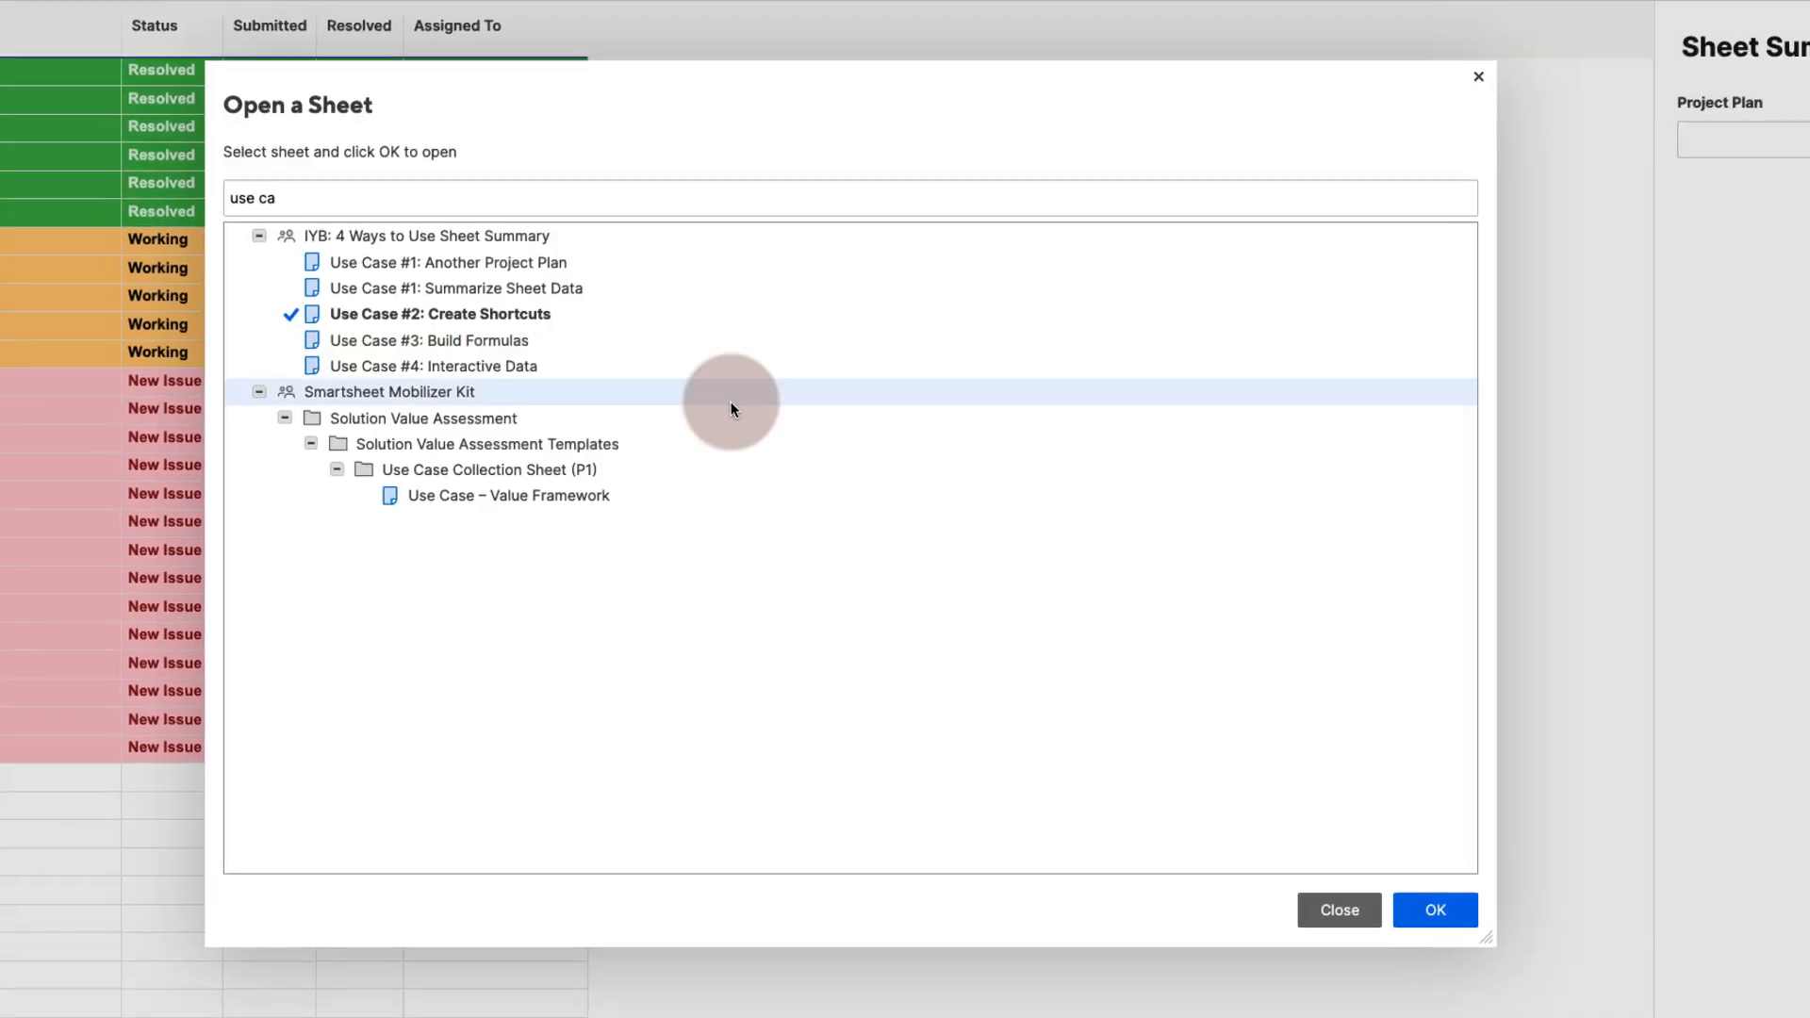
pyautogui.click(707, 615)
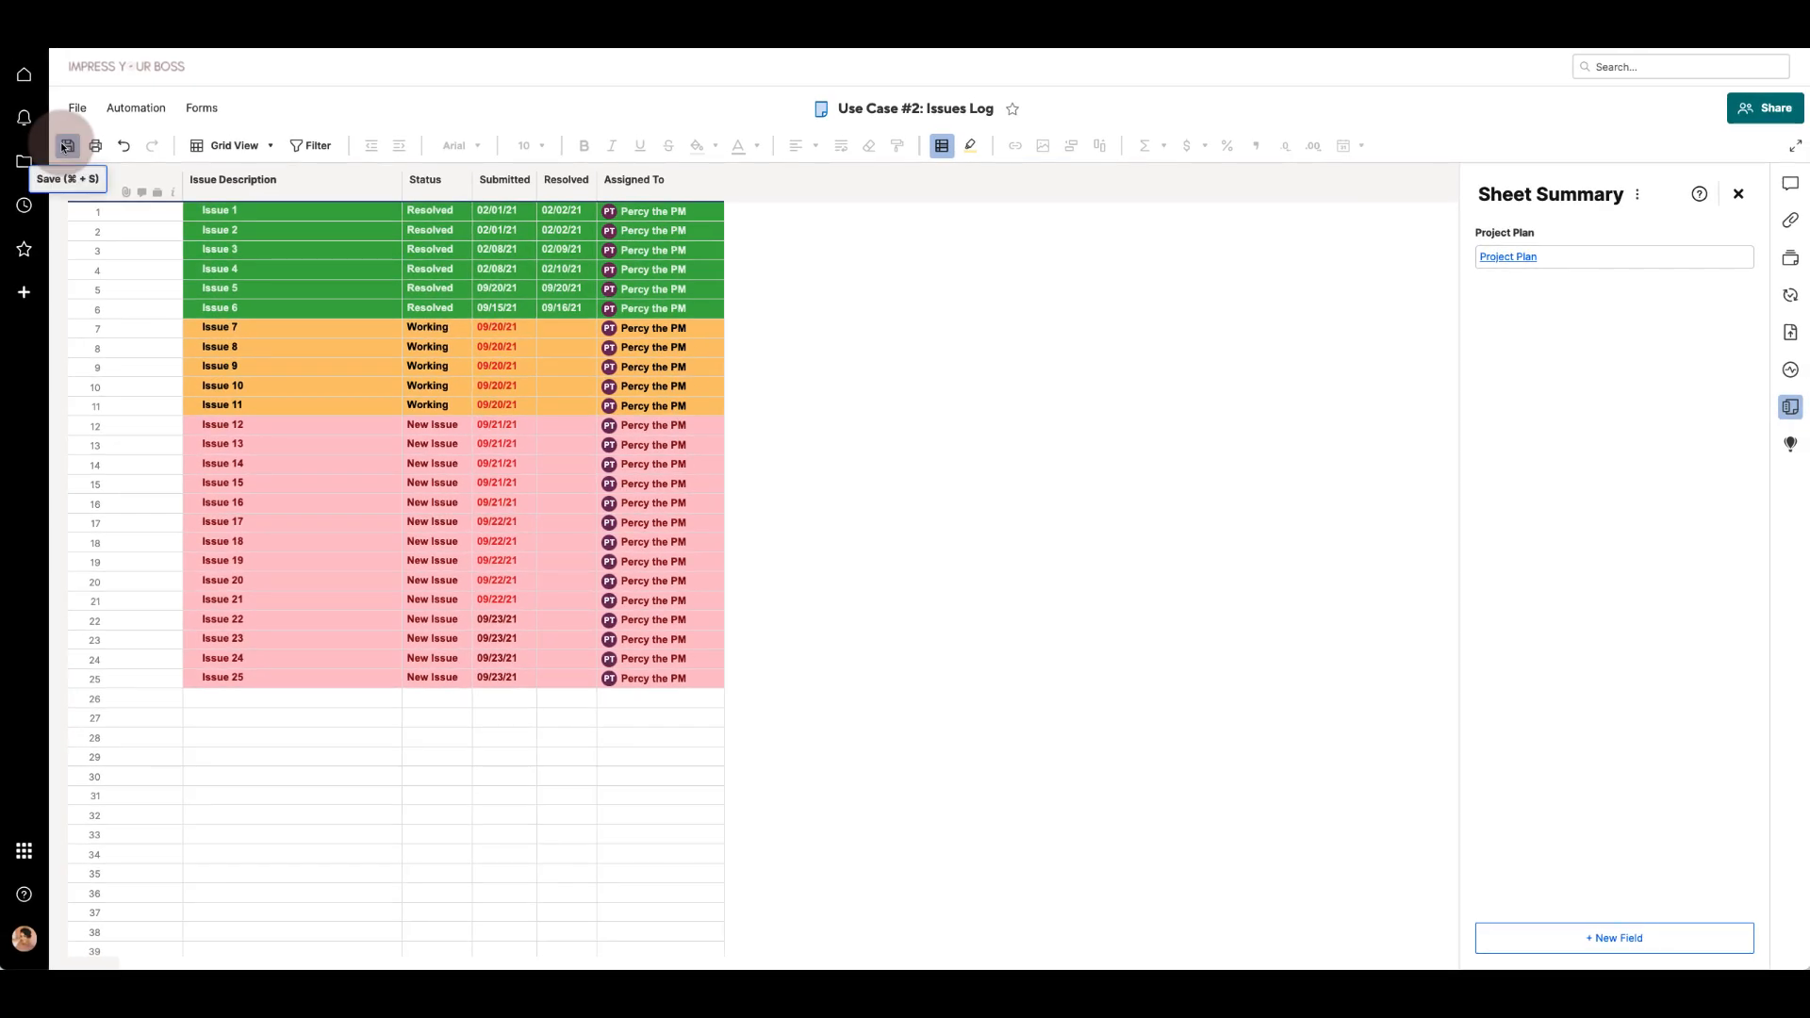
pyautogui.click(61, 146)
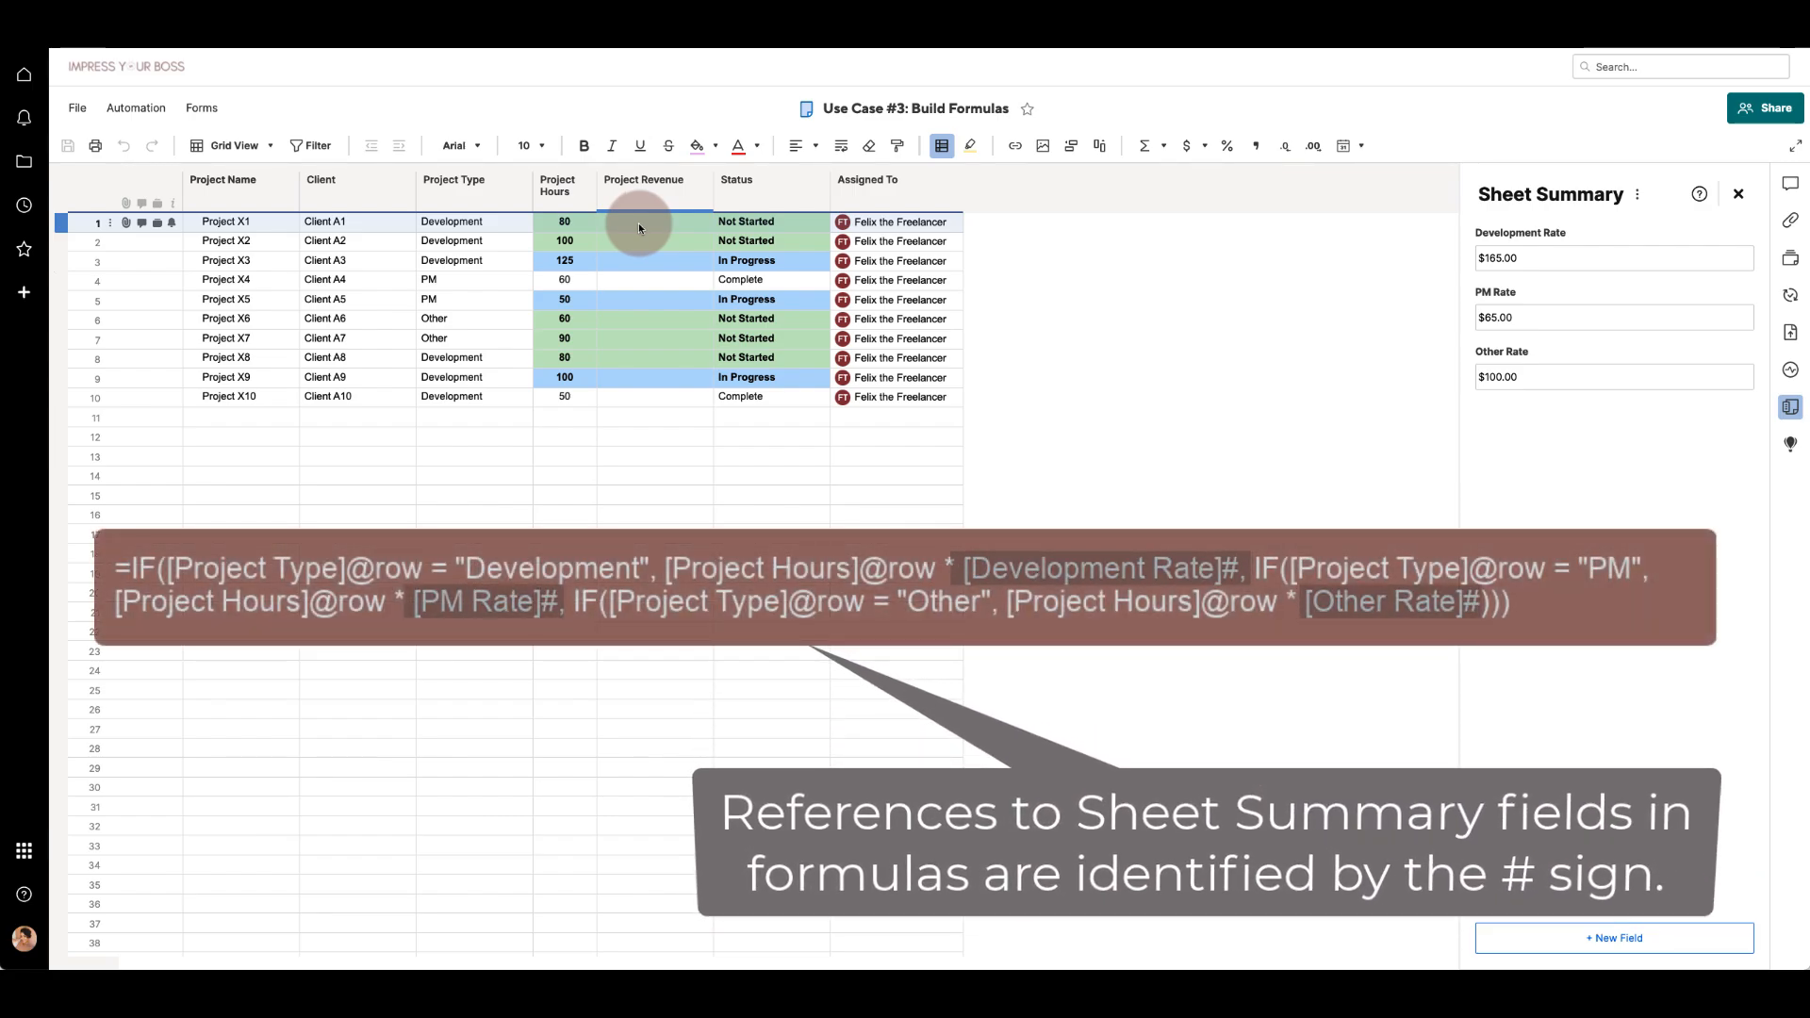
# - Paste the nested IF formula using the Development Rate, PM Rate and Other Rate summary fields into the first Project Revenue cell and convert it to a column formula
pyautogui.write('=IF([Project Type]@row = "Development", [Project Hours]@row * [Development Rate]#, IF([Project Type]@row = "PM", [Project Hours]@row * [PM Rate]#, IF([Project Type]@row = "Other", [Project Hours]@row * [Other Rate]#)))')
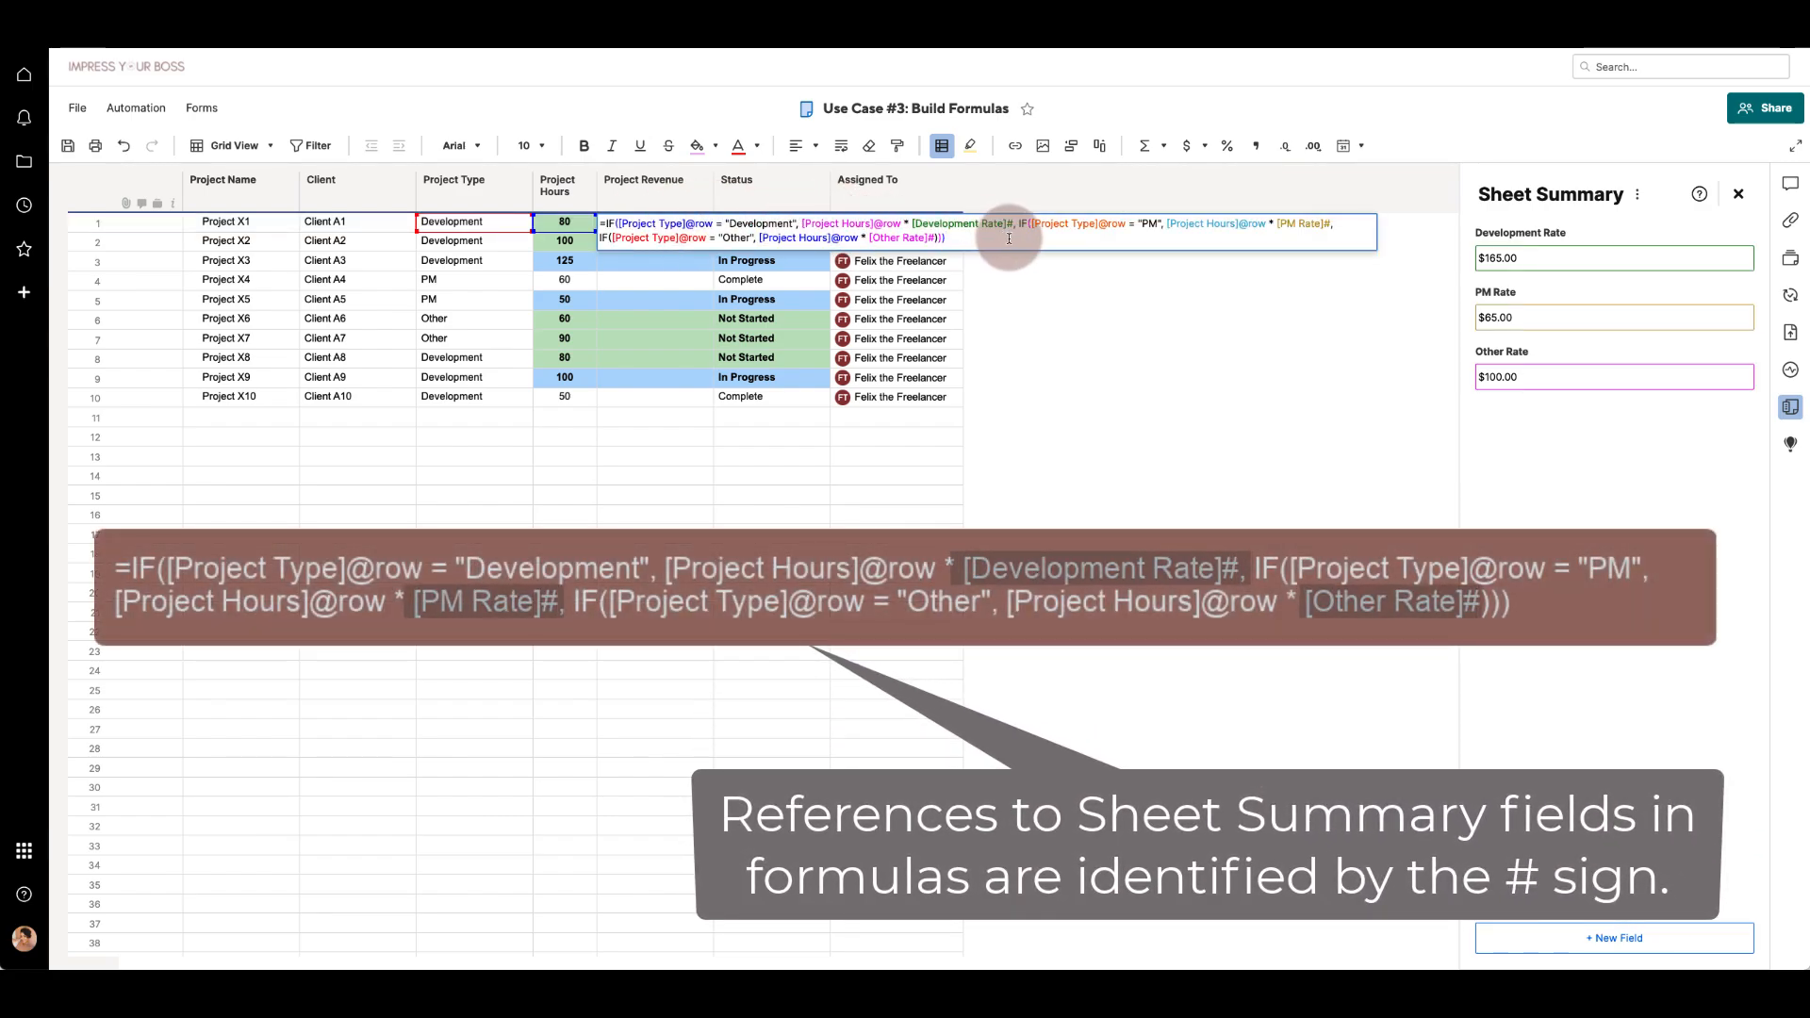
pyautogui.press('Return')
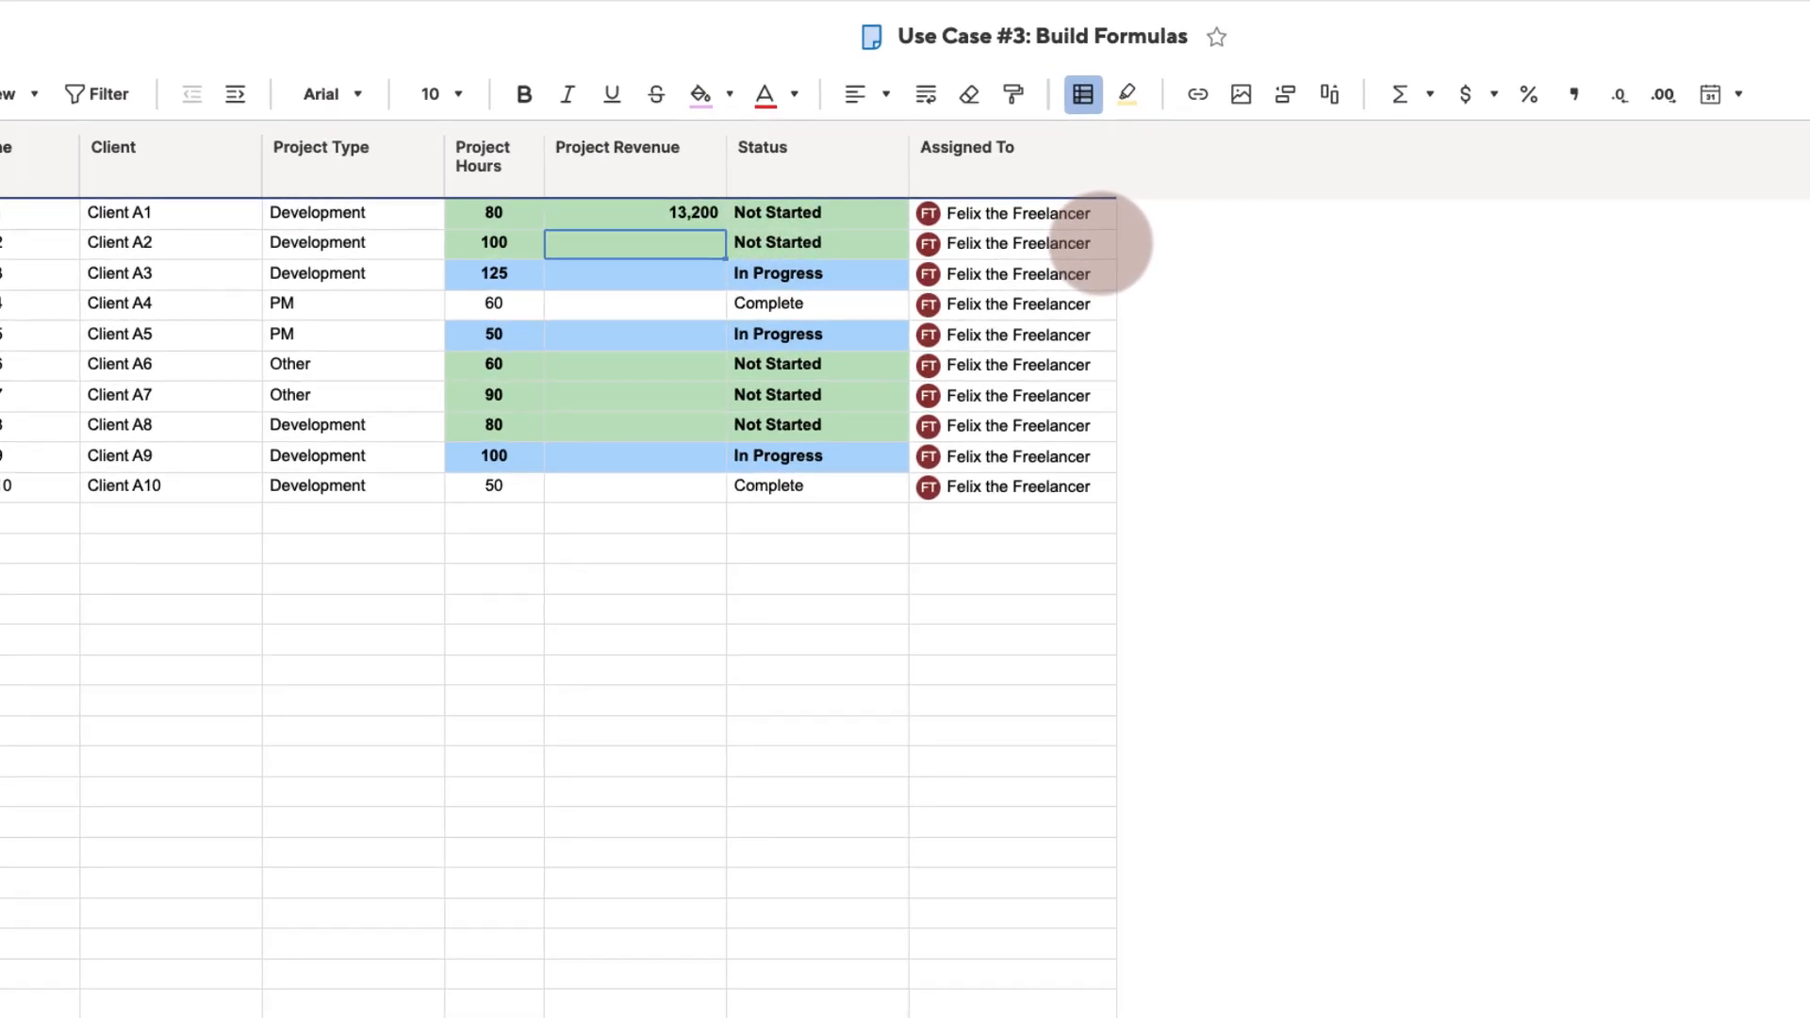
pyautogui.click(686, 213)
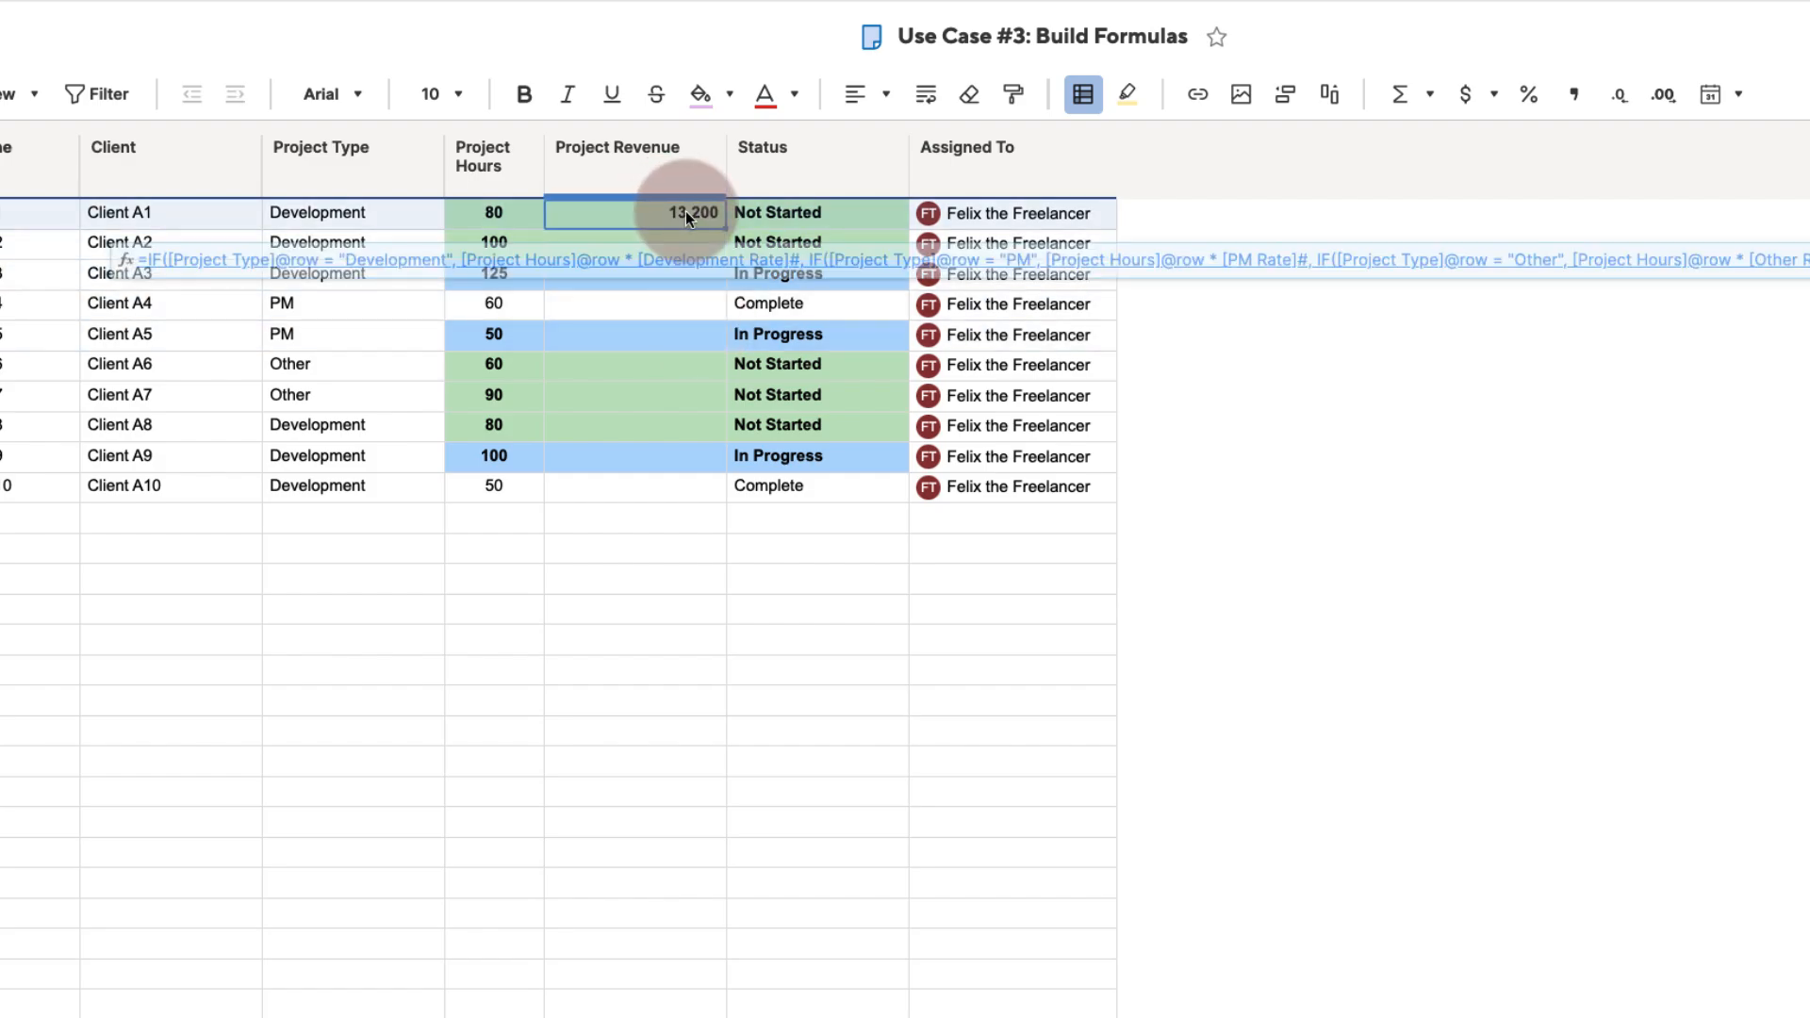
pyautogui.rightClick(687, 212)
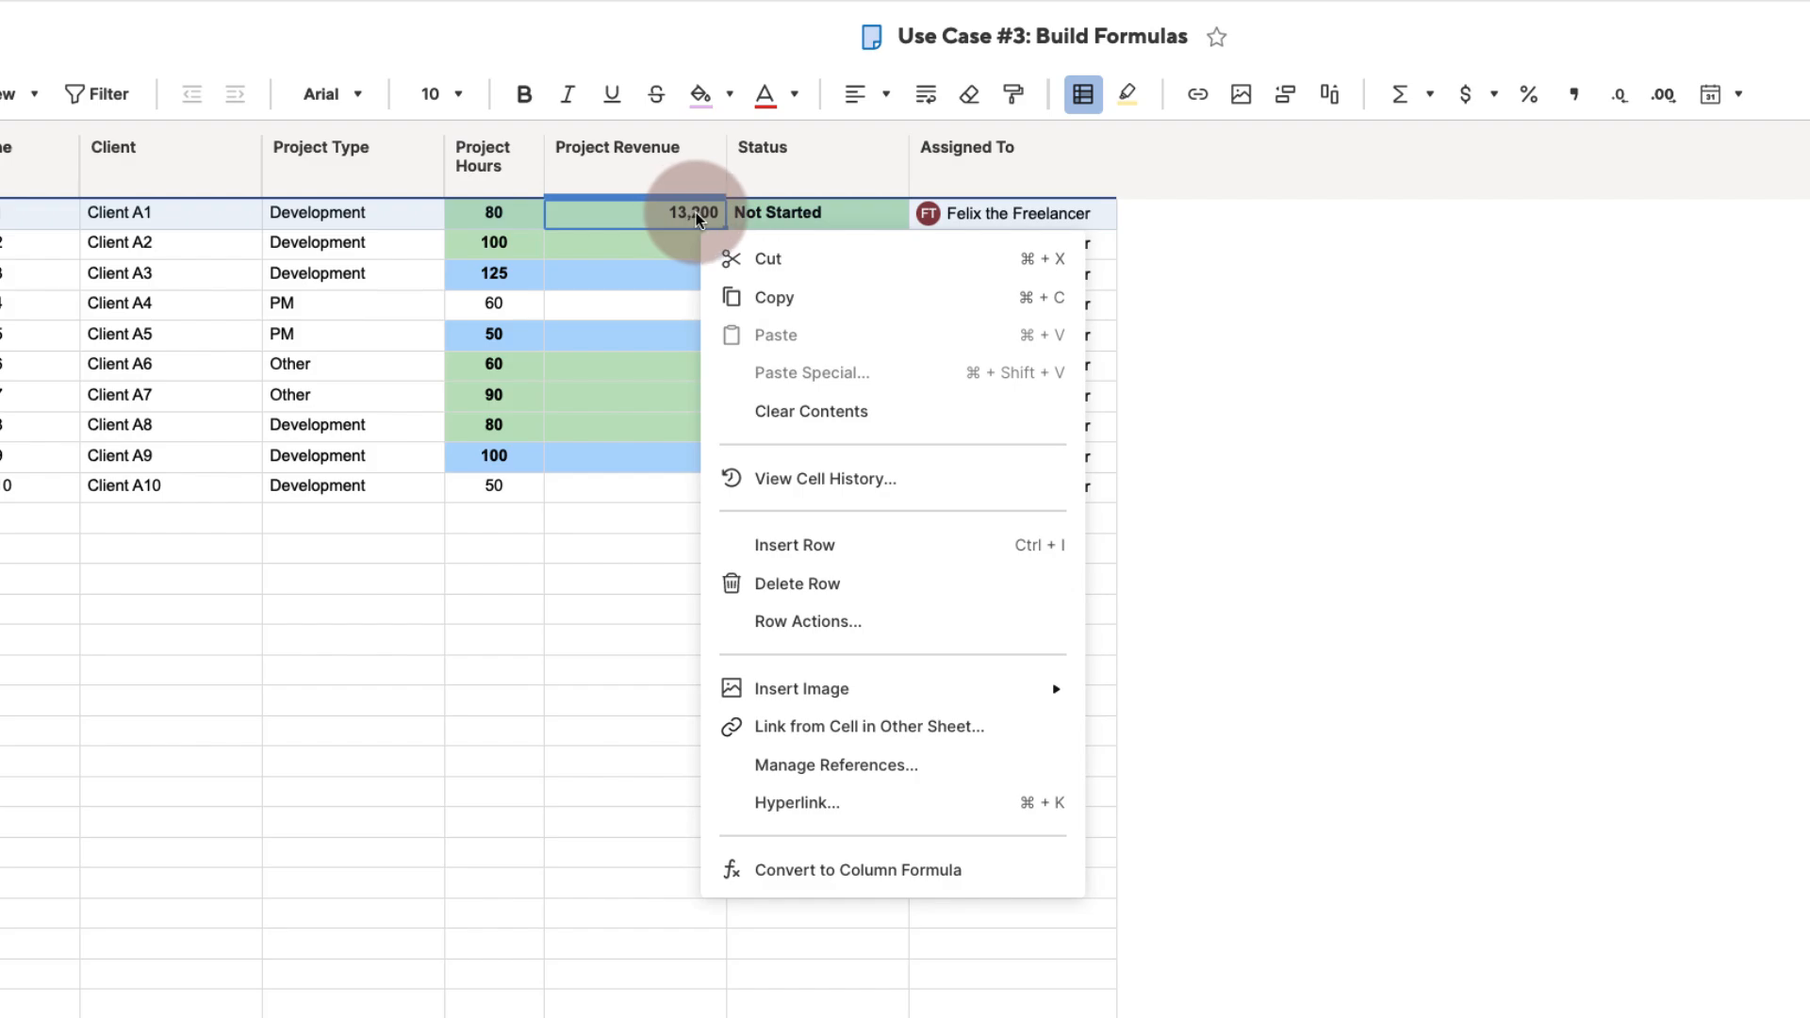
pyautogui.click(795, 870)
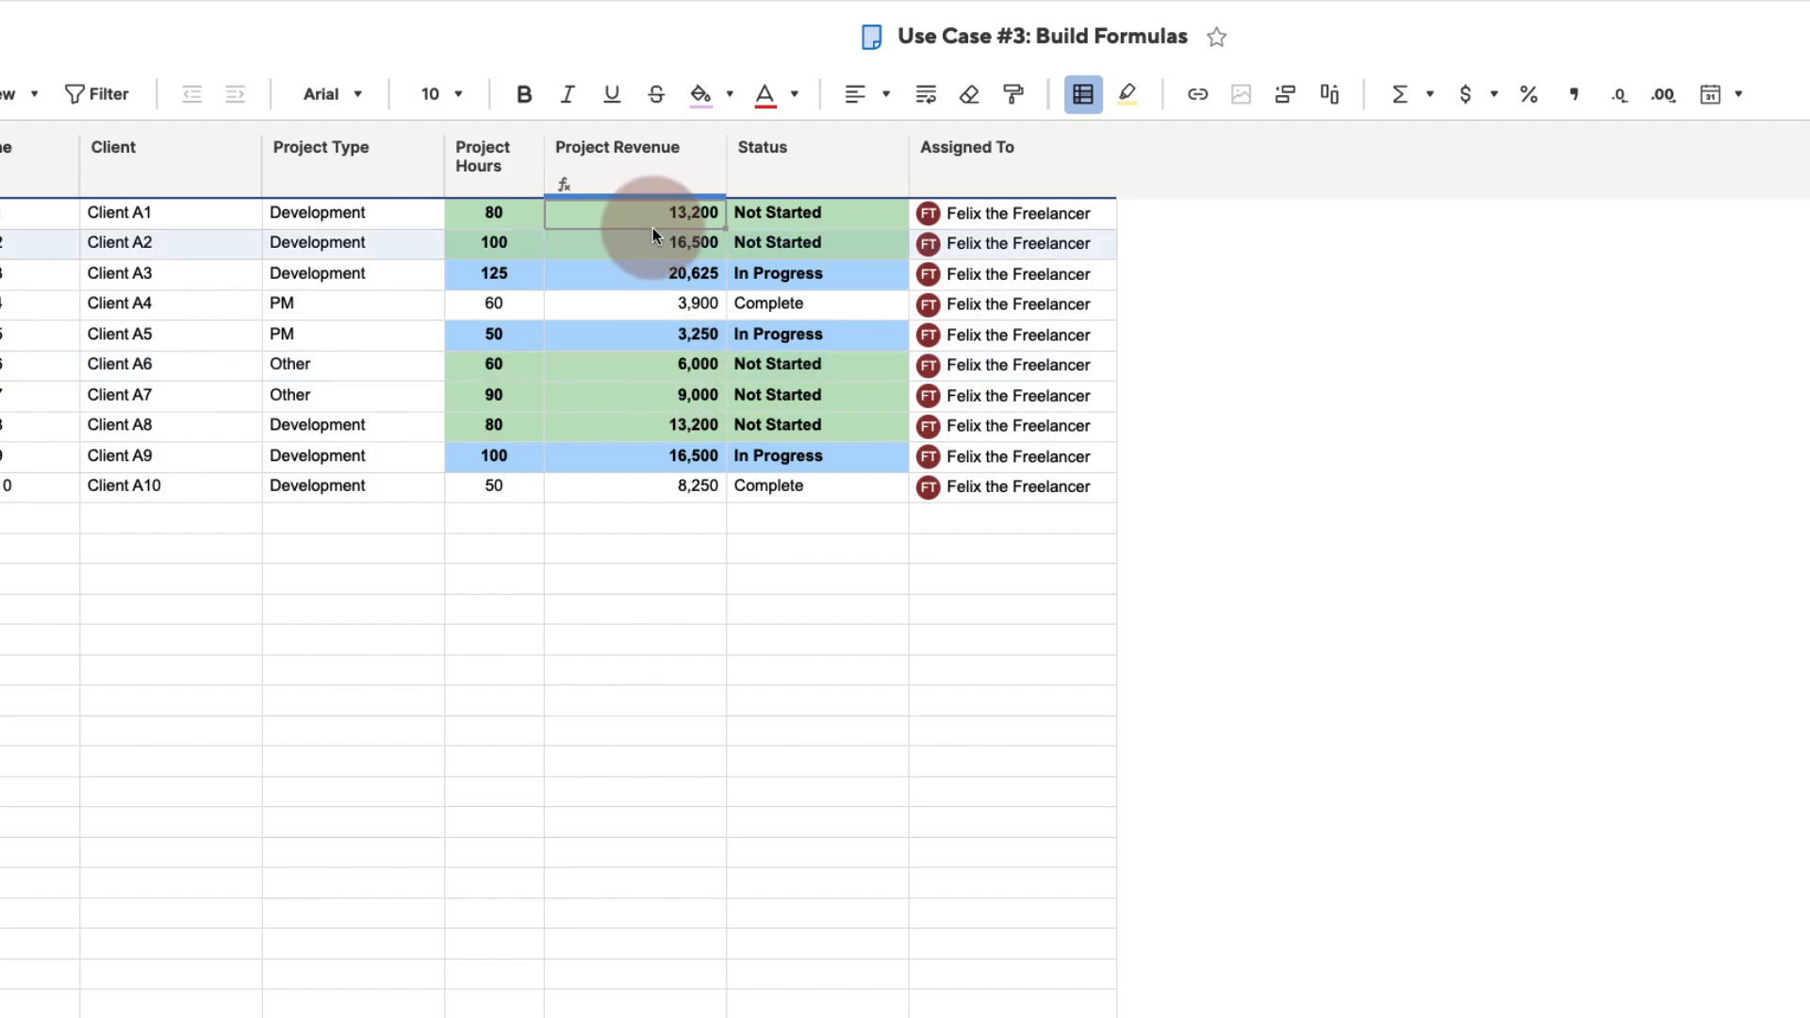
# - Apply a currency format to the whole Project Revenue column
pyautogui.click(664, 177)
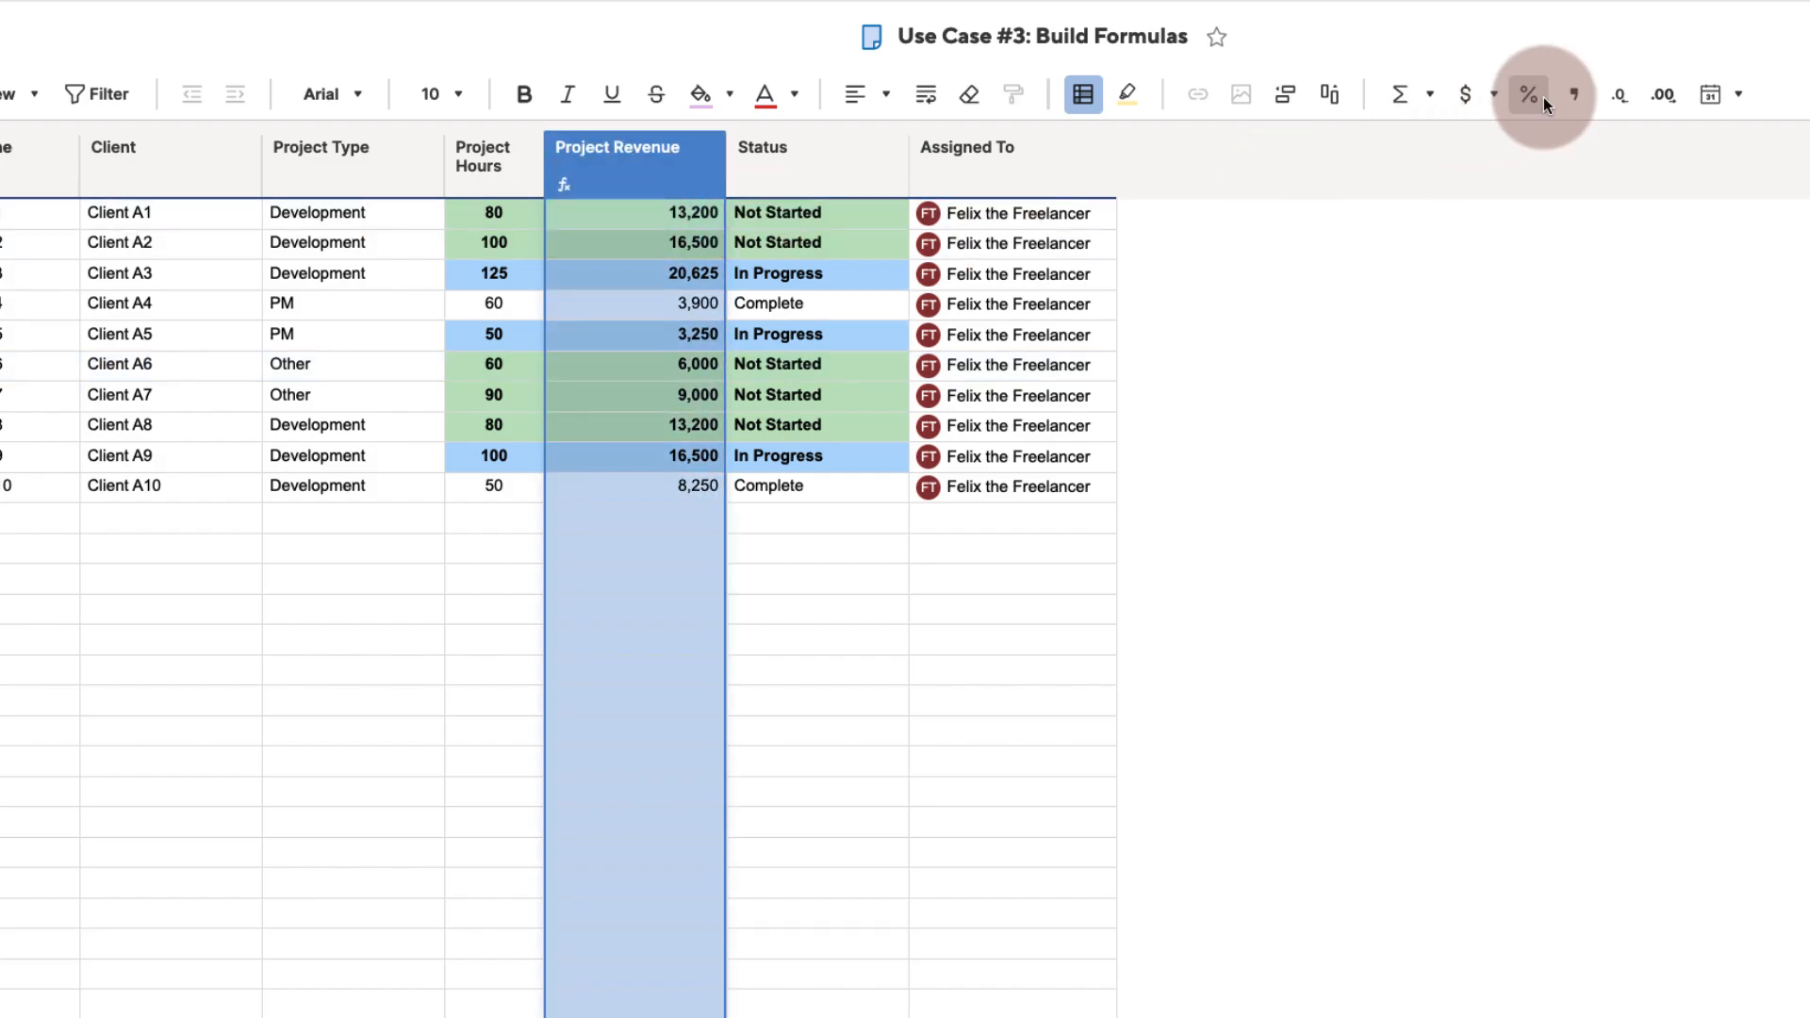
pyautogui.click(1490, 99)
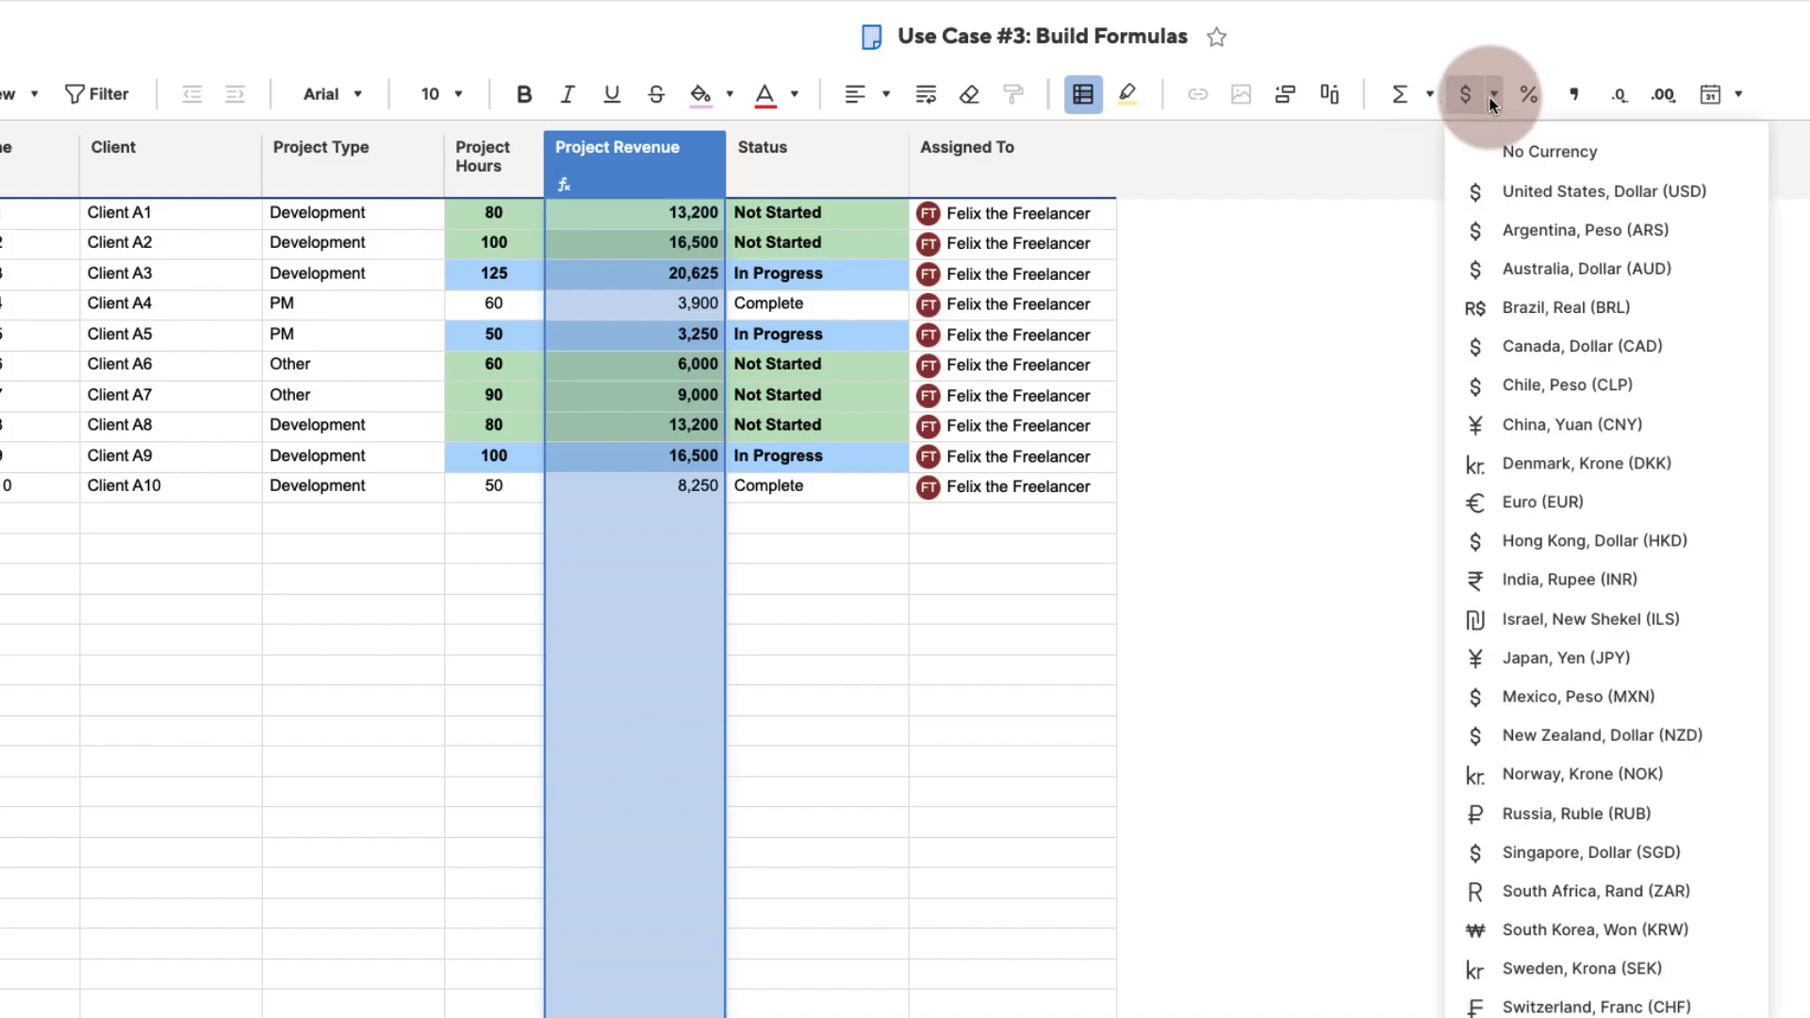
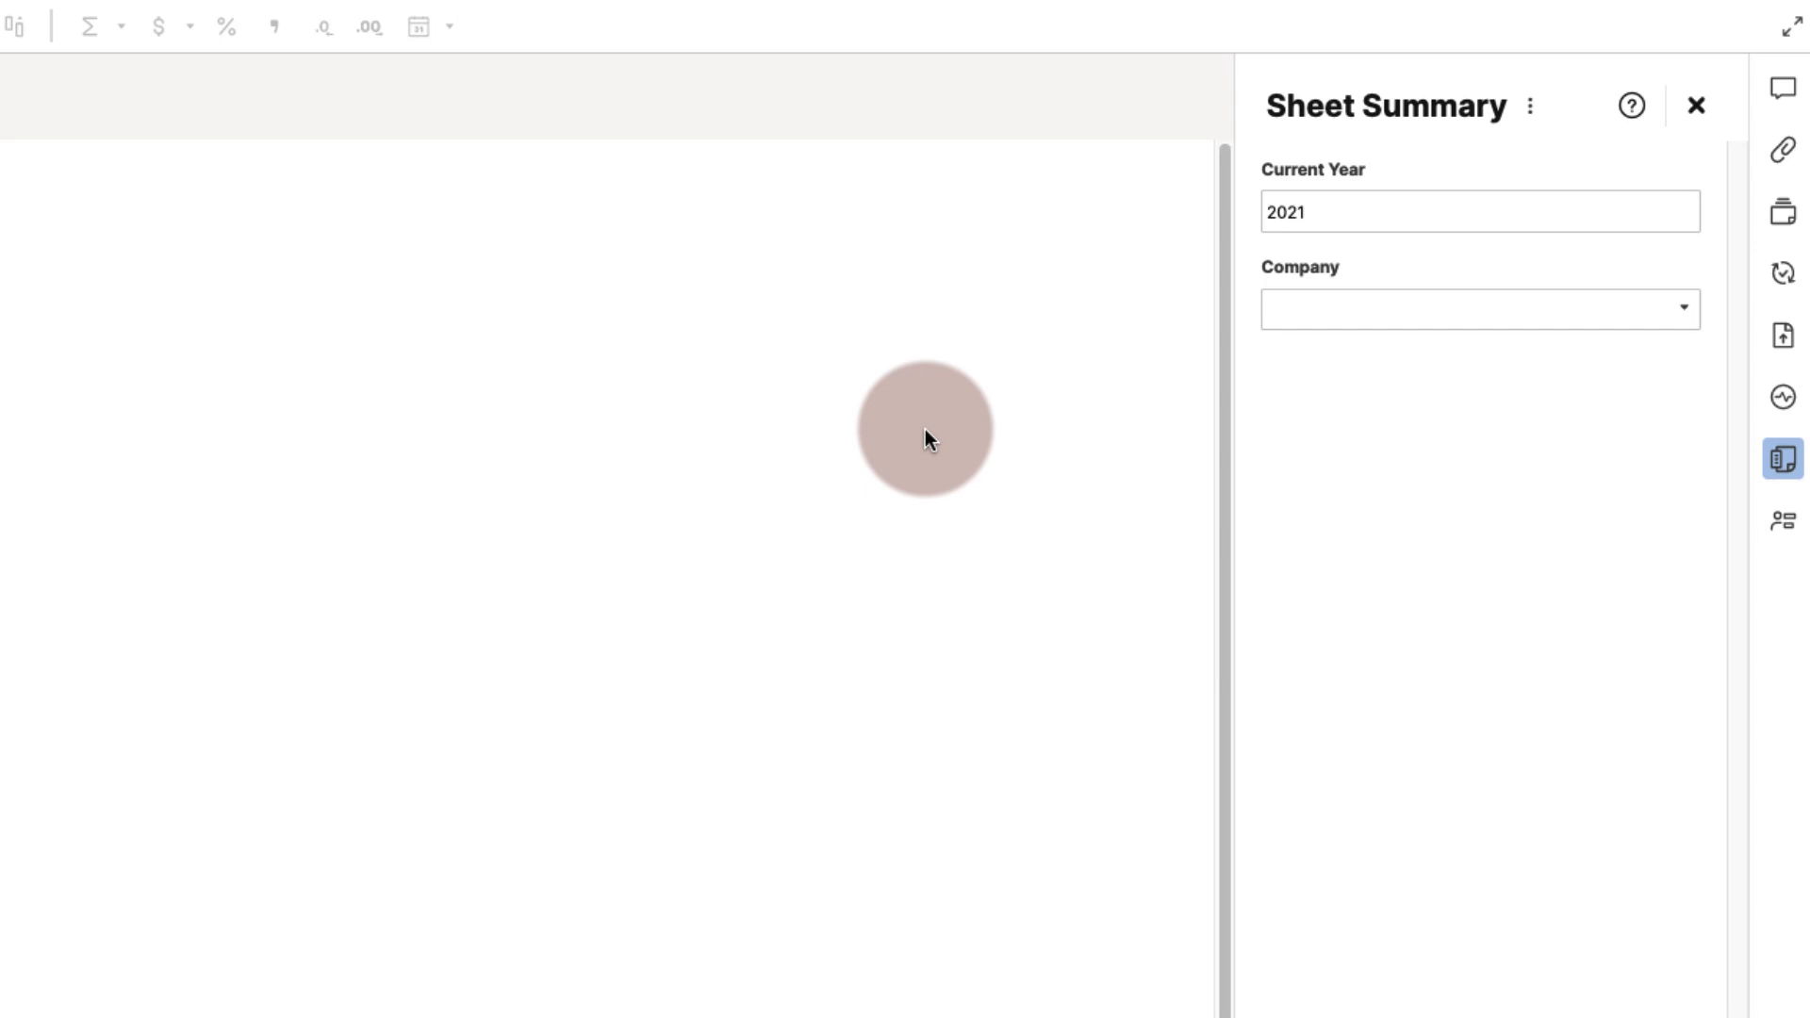
# - Choose a company in the Company summary field of the Use Case #4: Interactive Data sheet to filter the request counts
pyautogui.click(1683, 311)
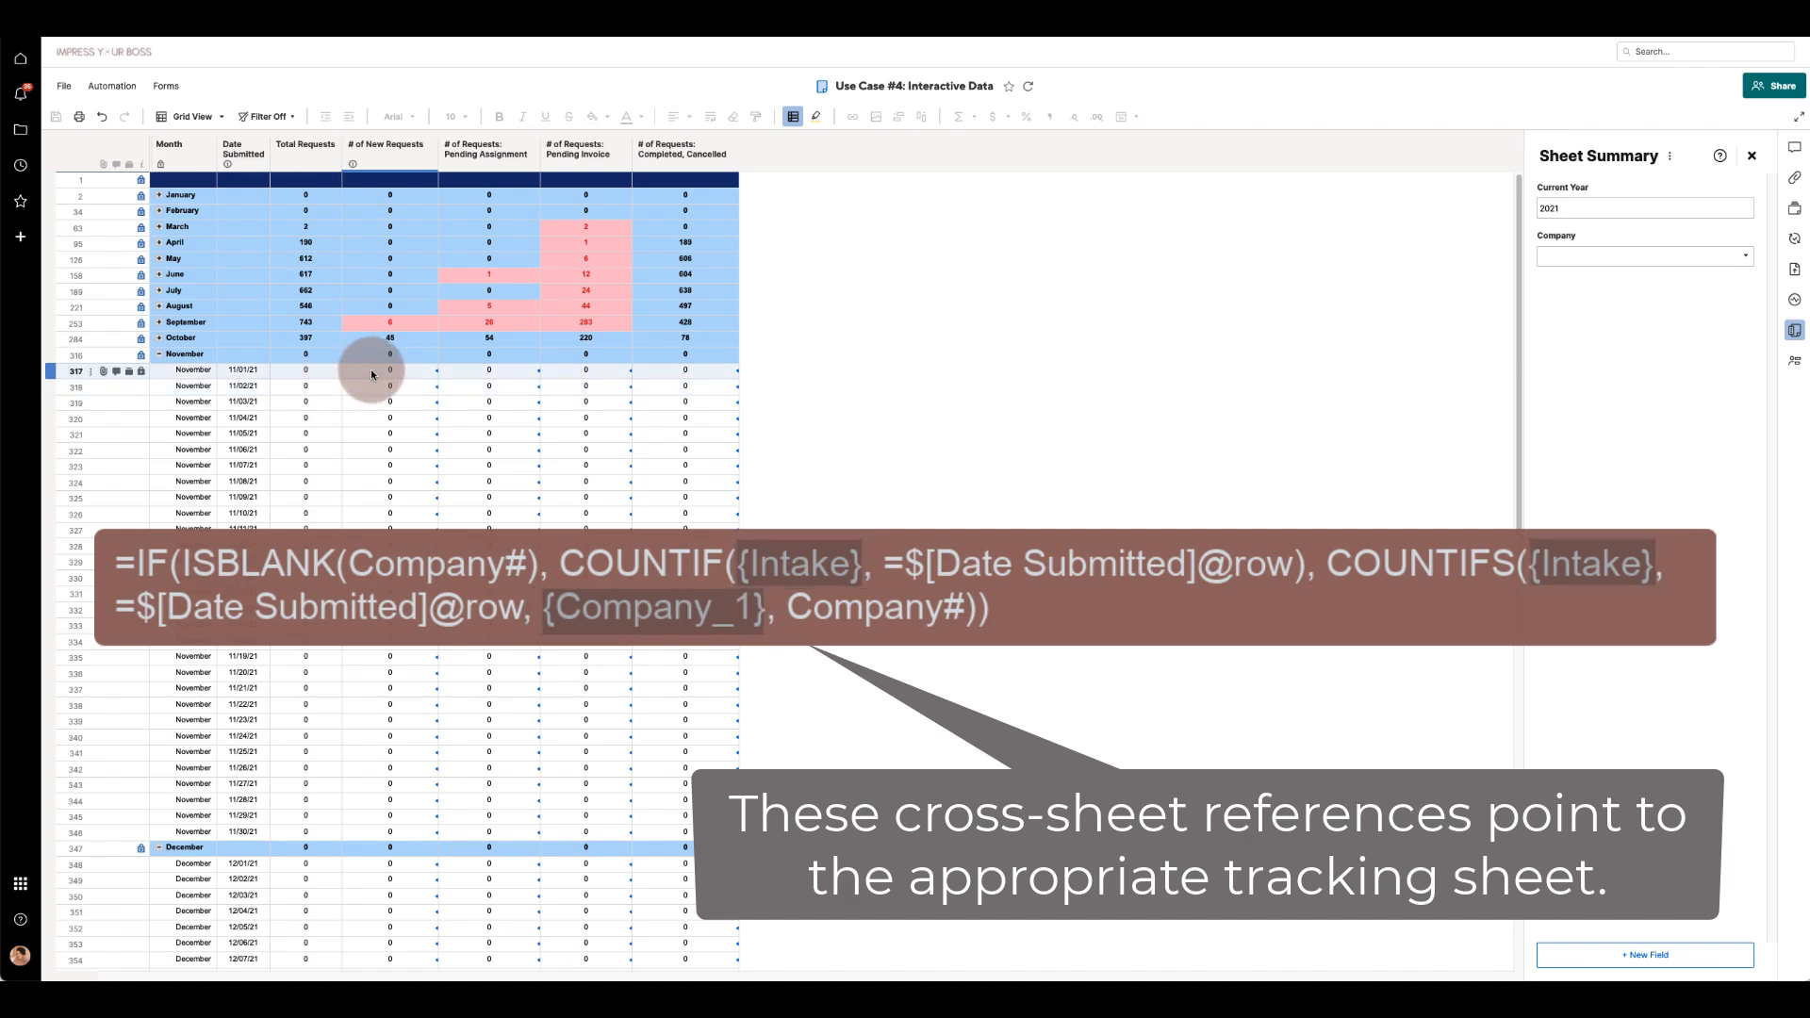
pyautogui.click(382, 358)
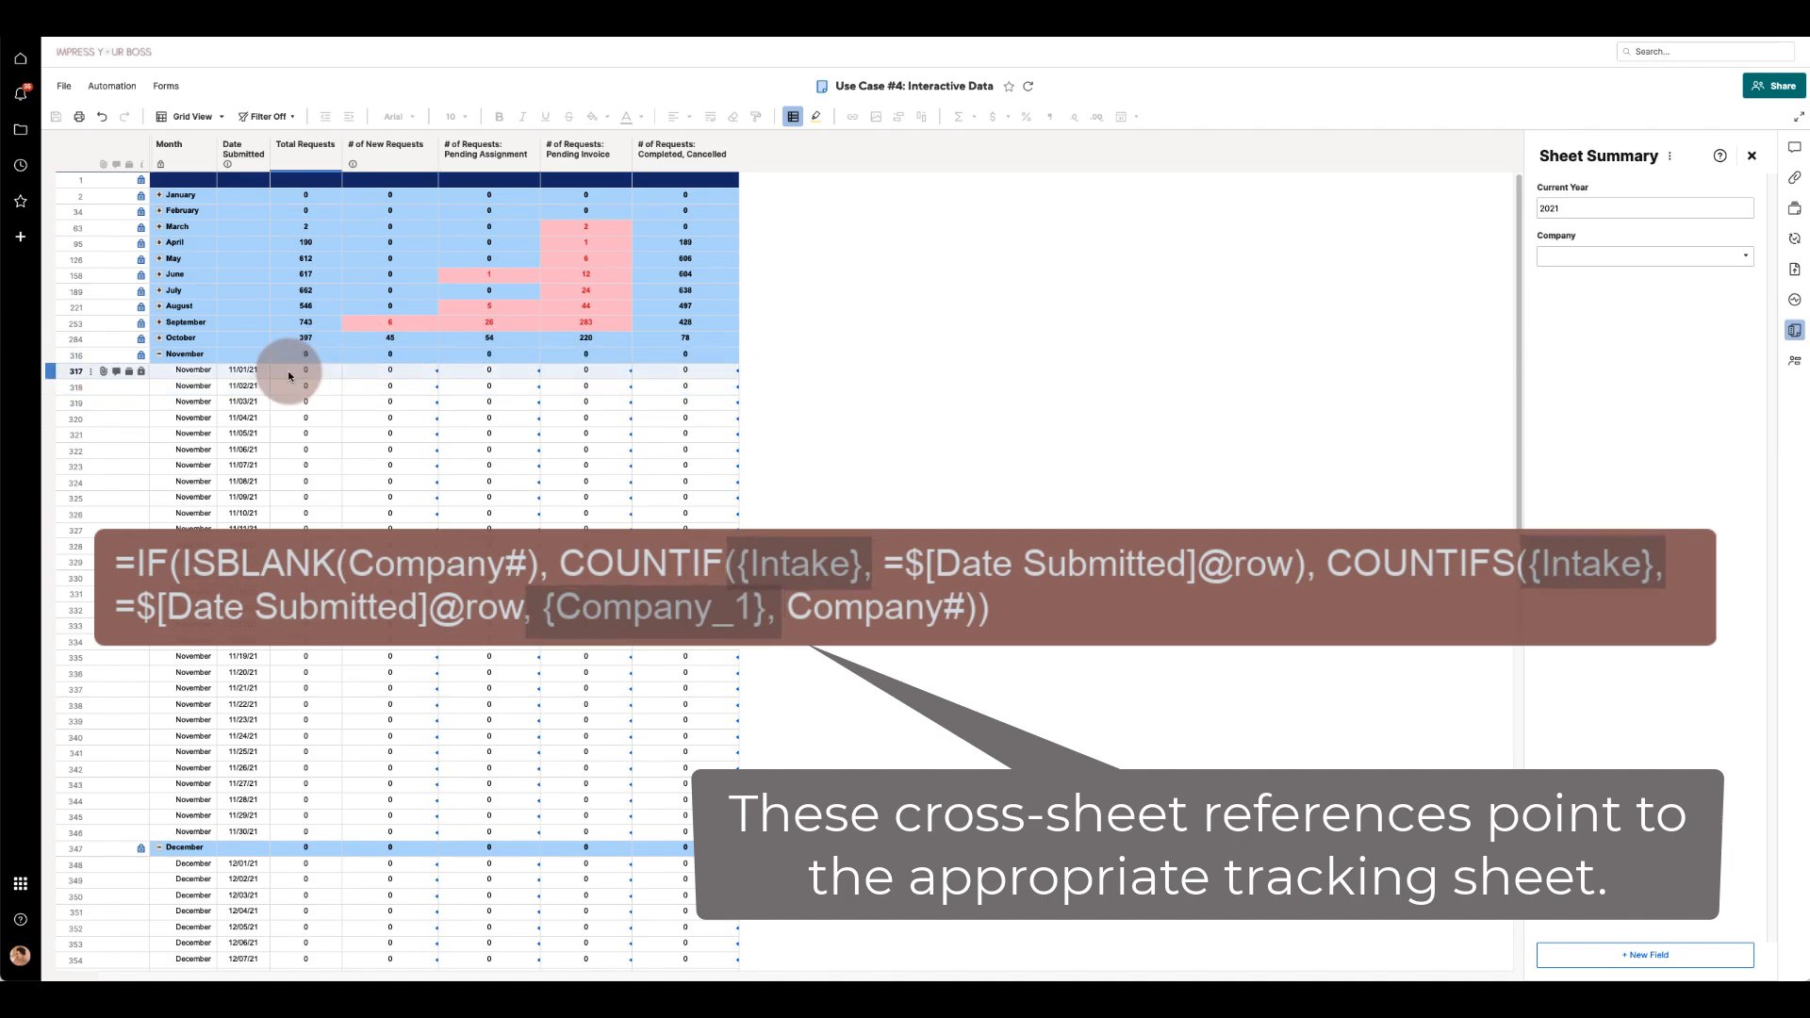
pyautogui.click(257, 371)
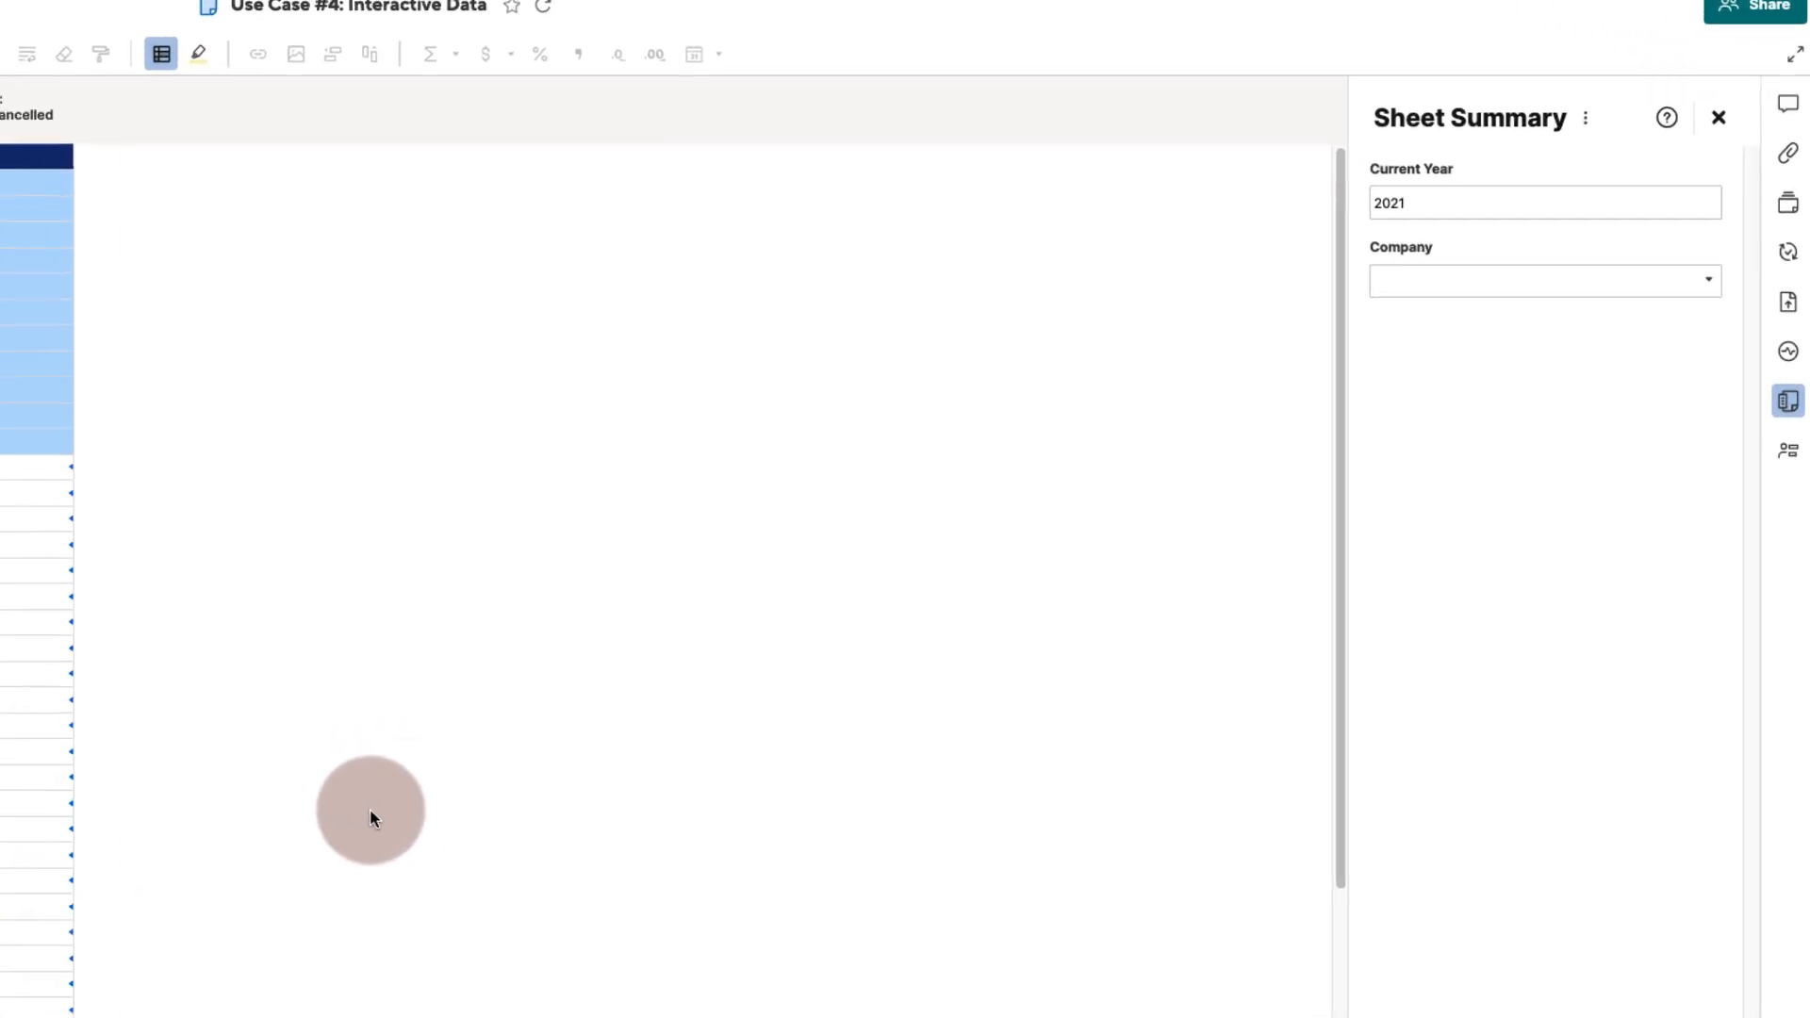
pyautogui.click(1705, 283)
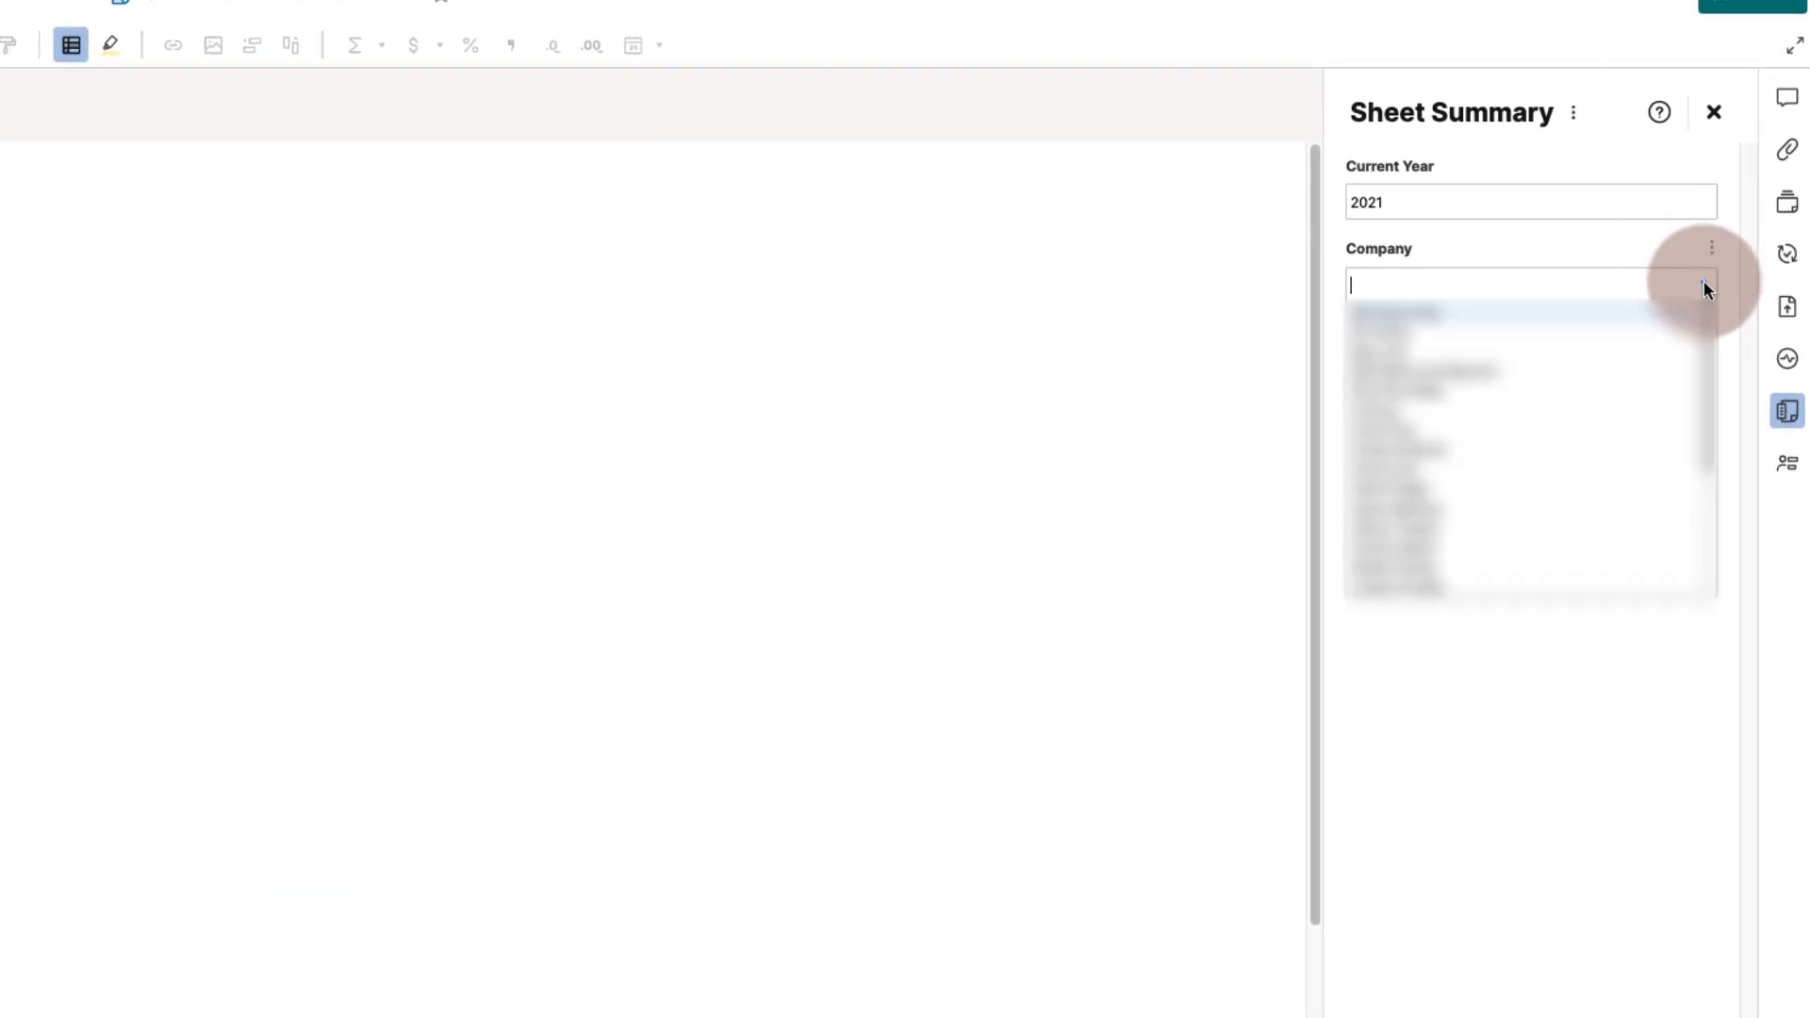
pyautogui.click(1412, 357)
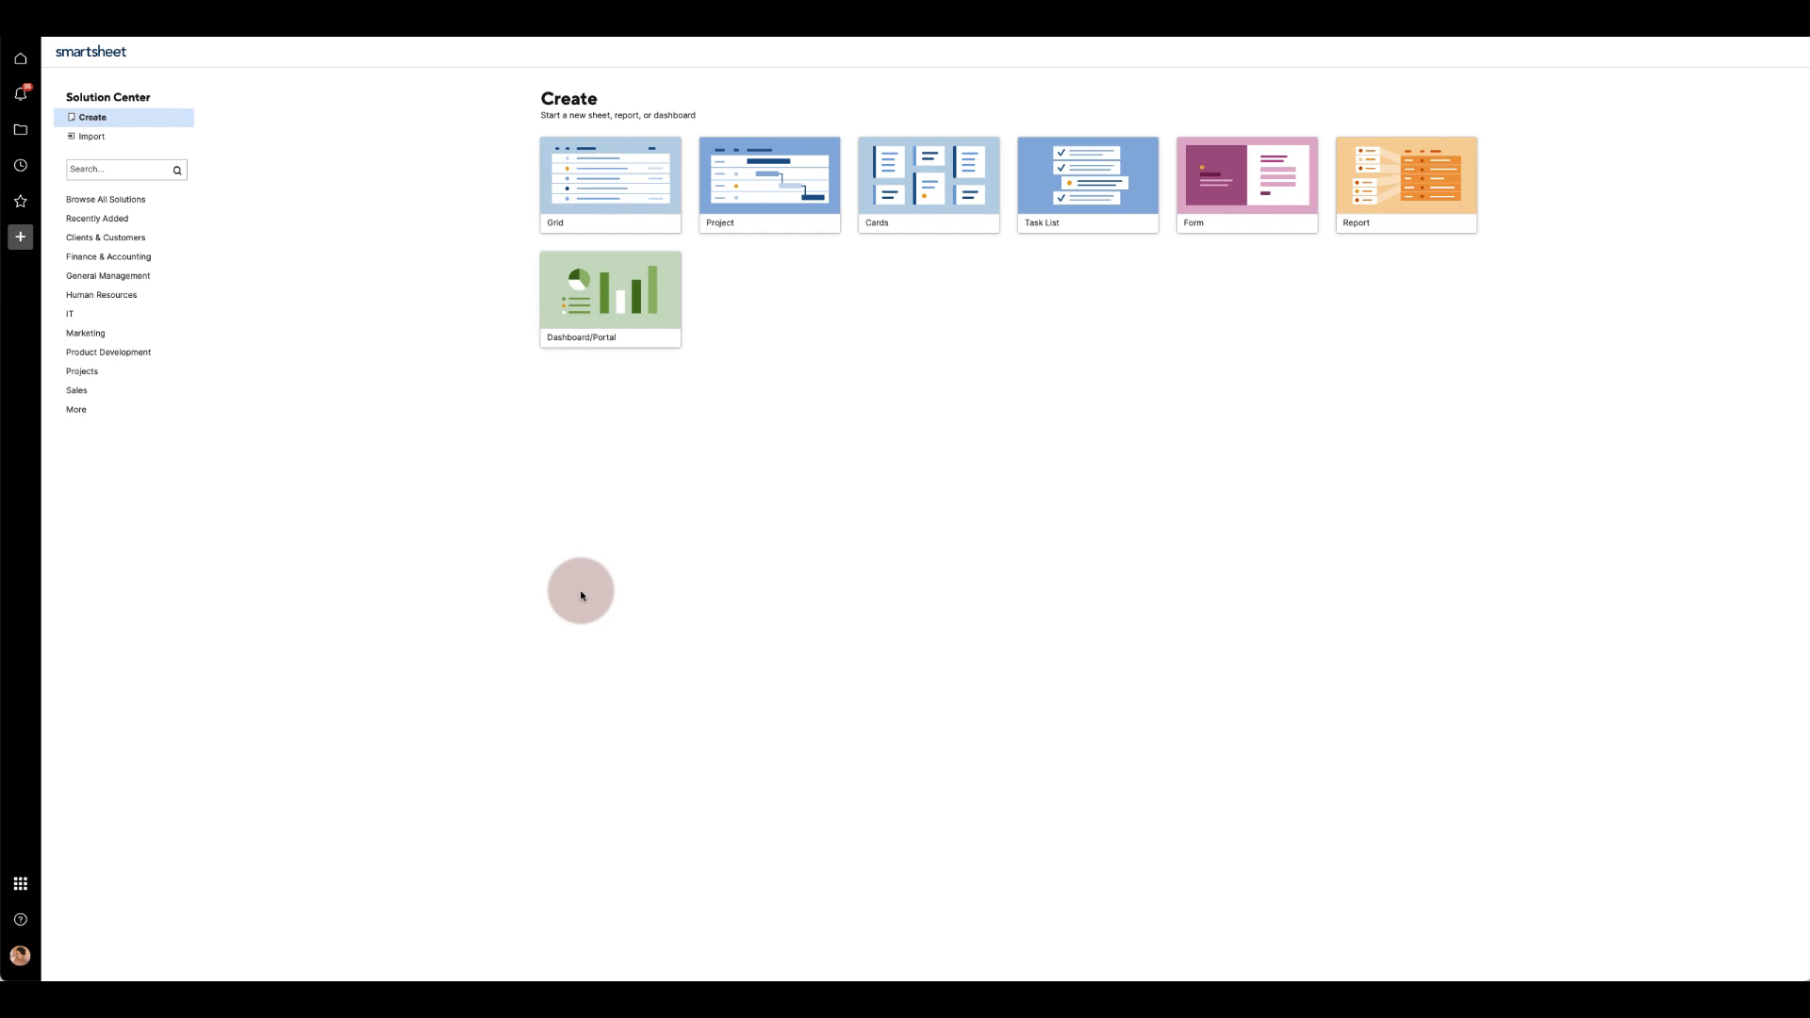
# - Create a new blank report as a sheet summary report
pyautogui.click(1381, 222)
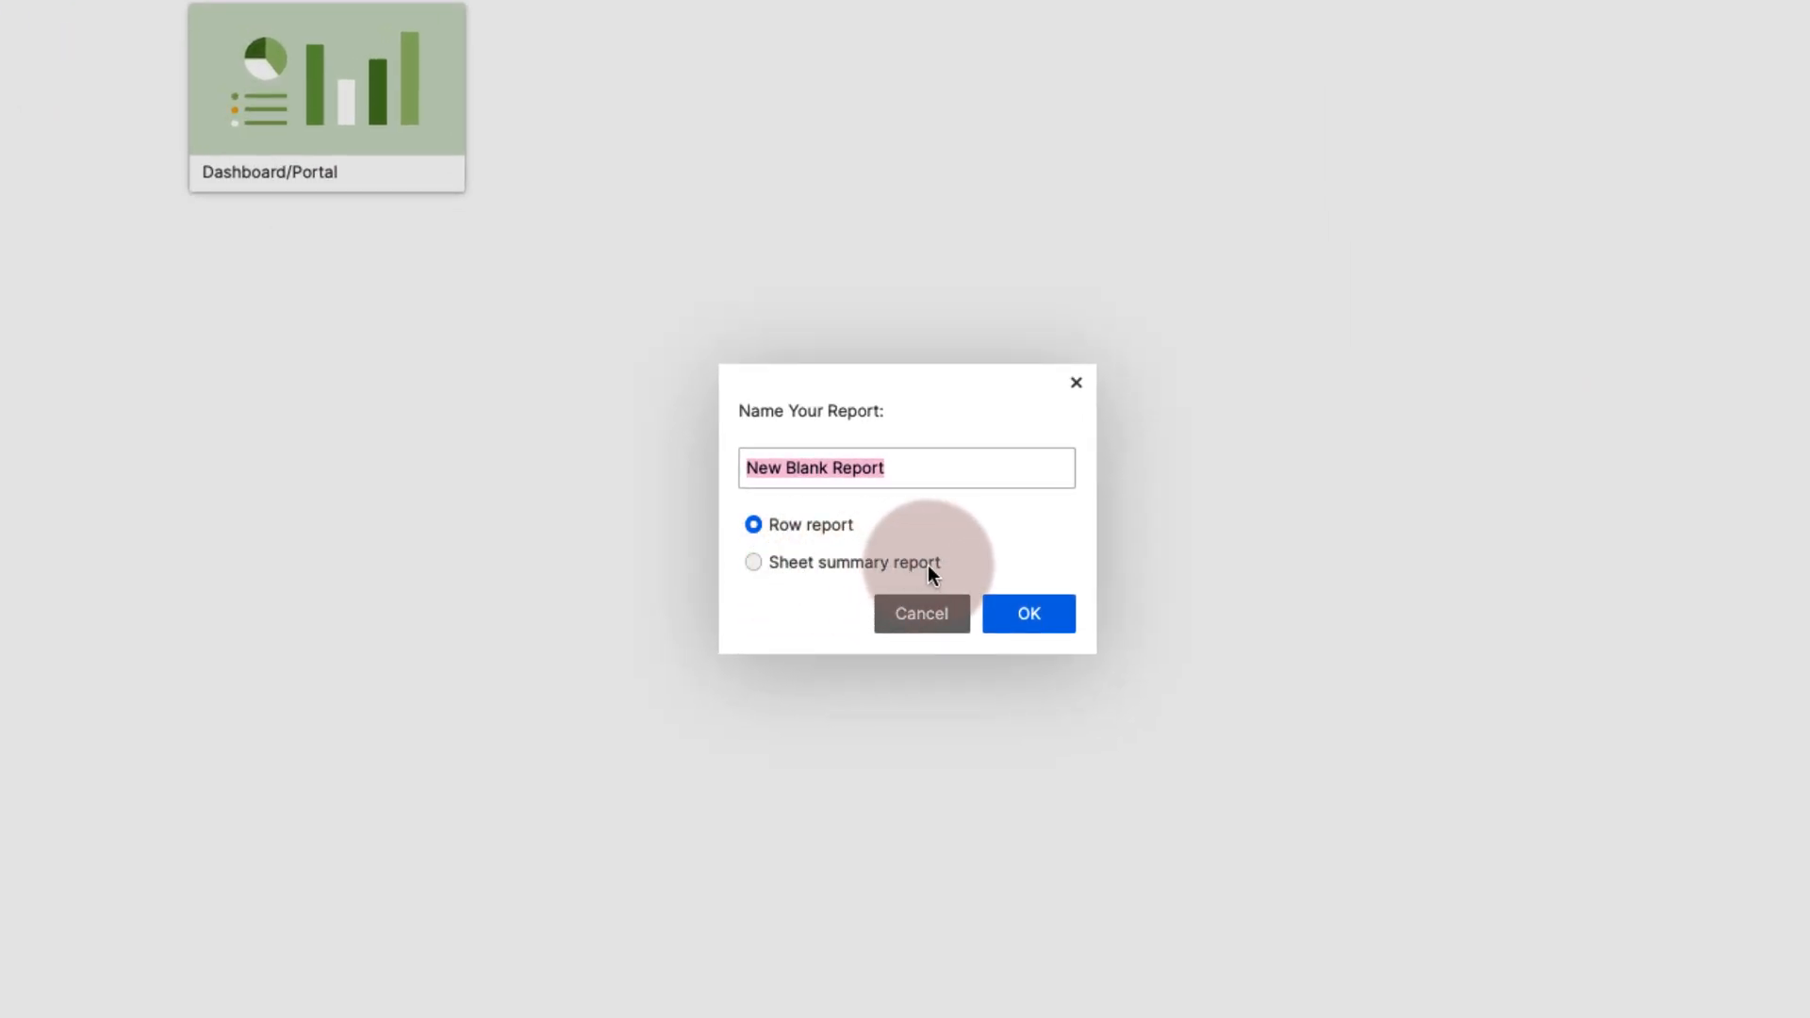
pyautogui.click(927, 565)
pyautogui.click(1032, 614)
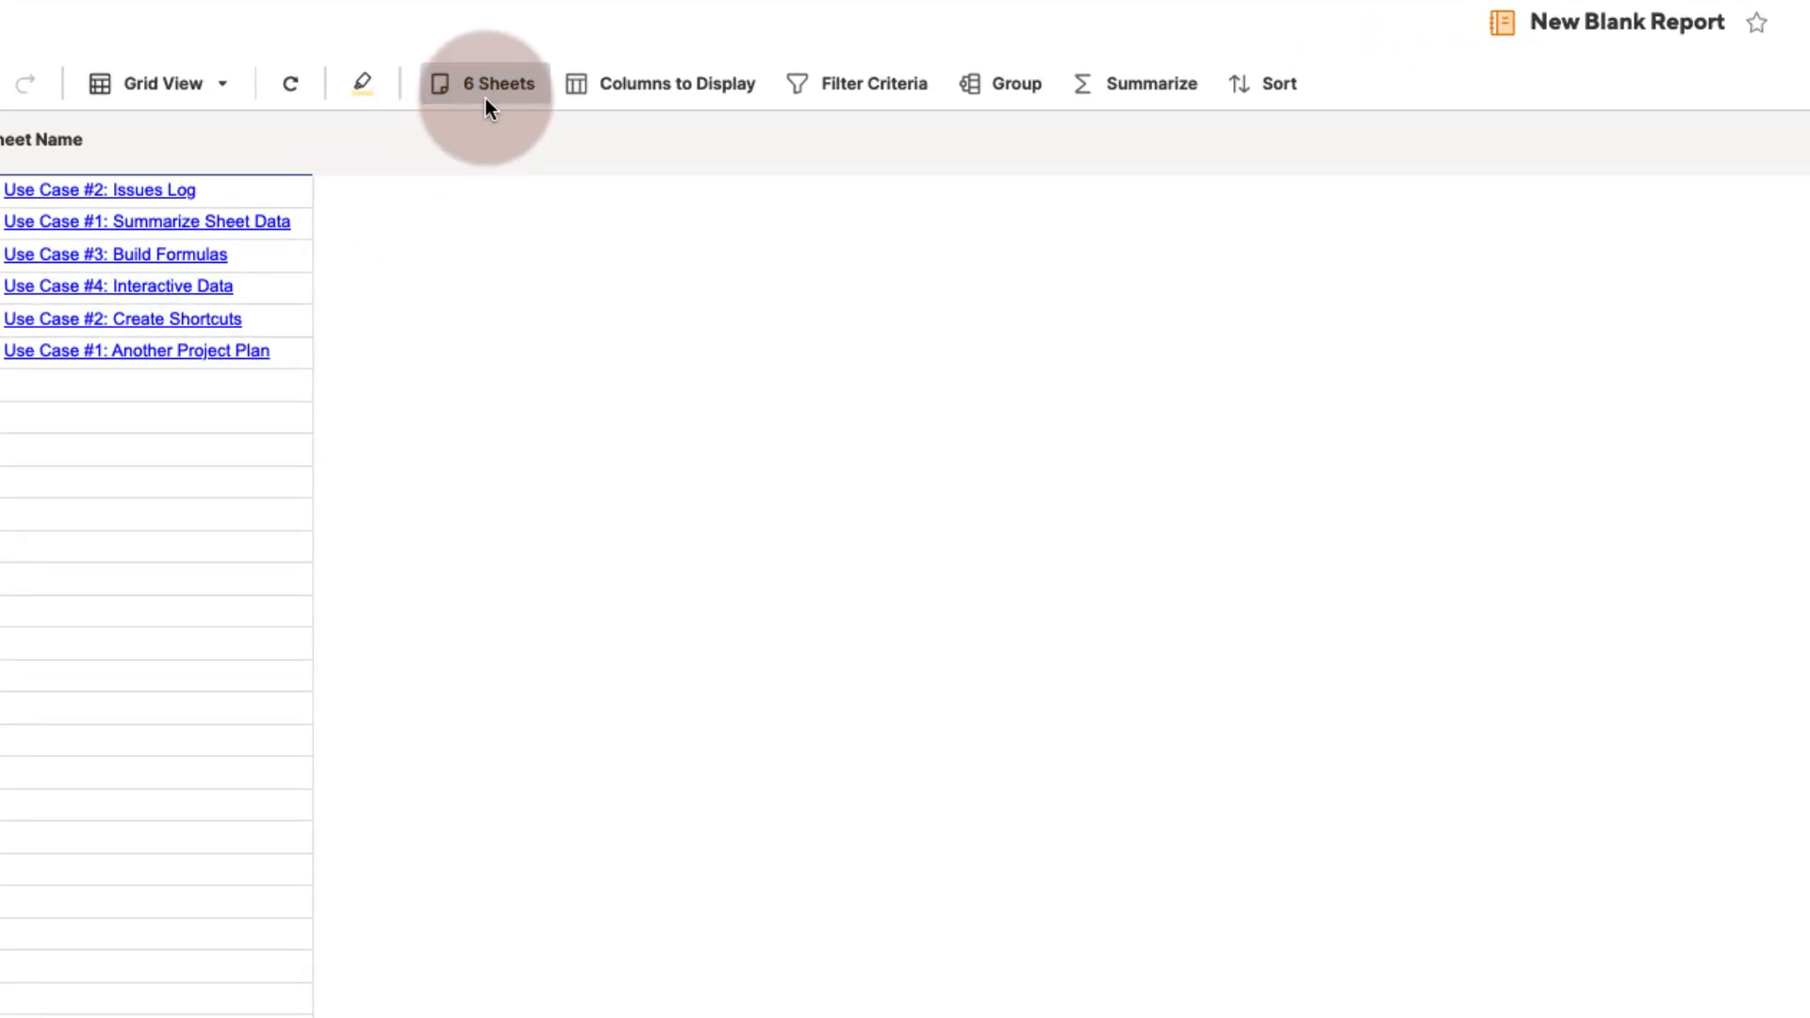
# - Open the report's columns-to-display list to review the available sheet summary fields
pyautogui.click(631, 83)
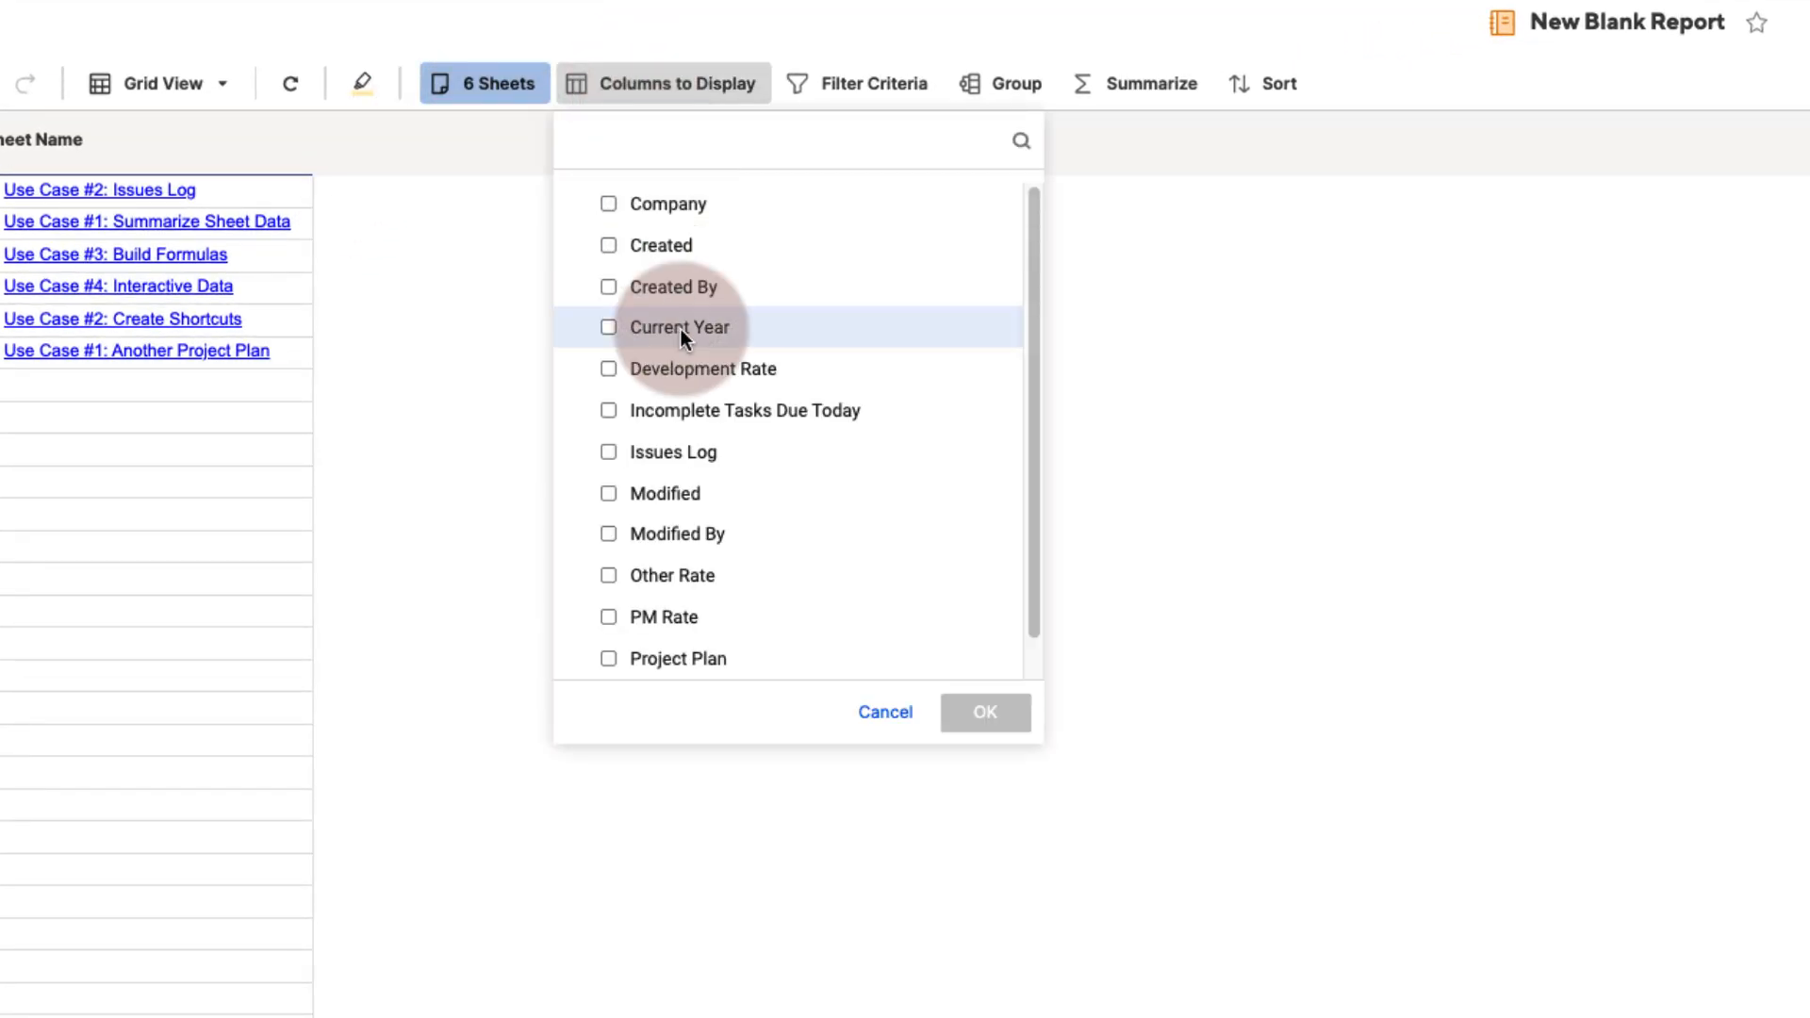
pyautogui.moveTo(693, 415)
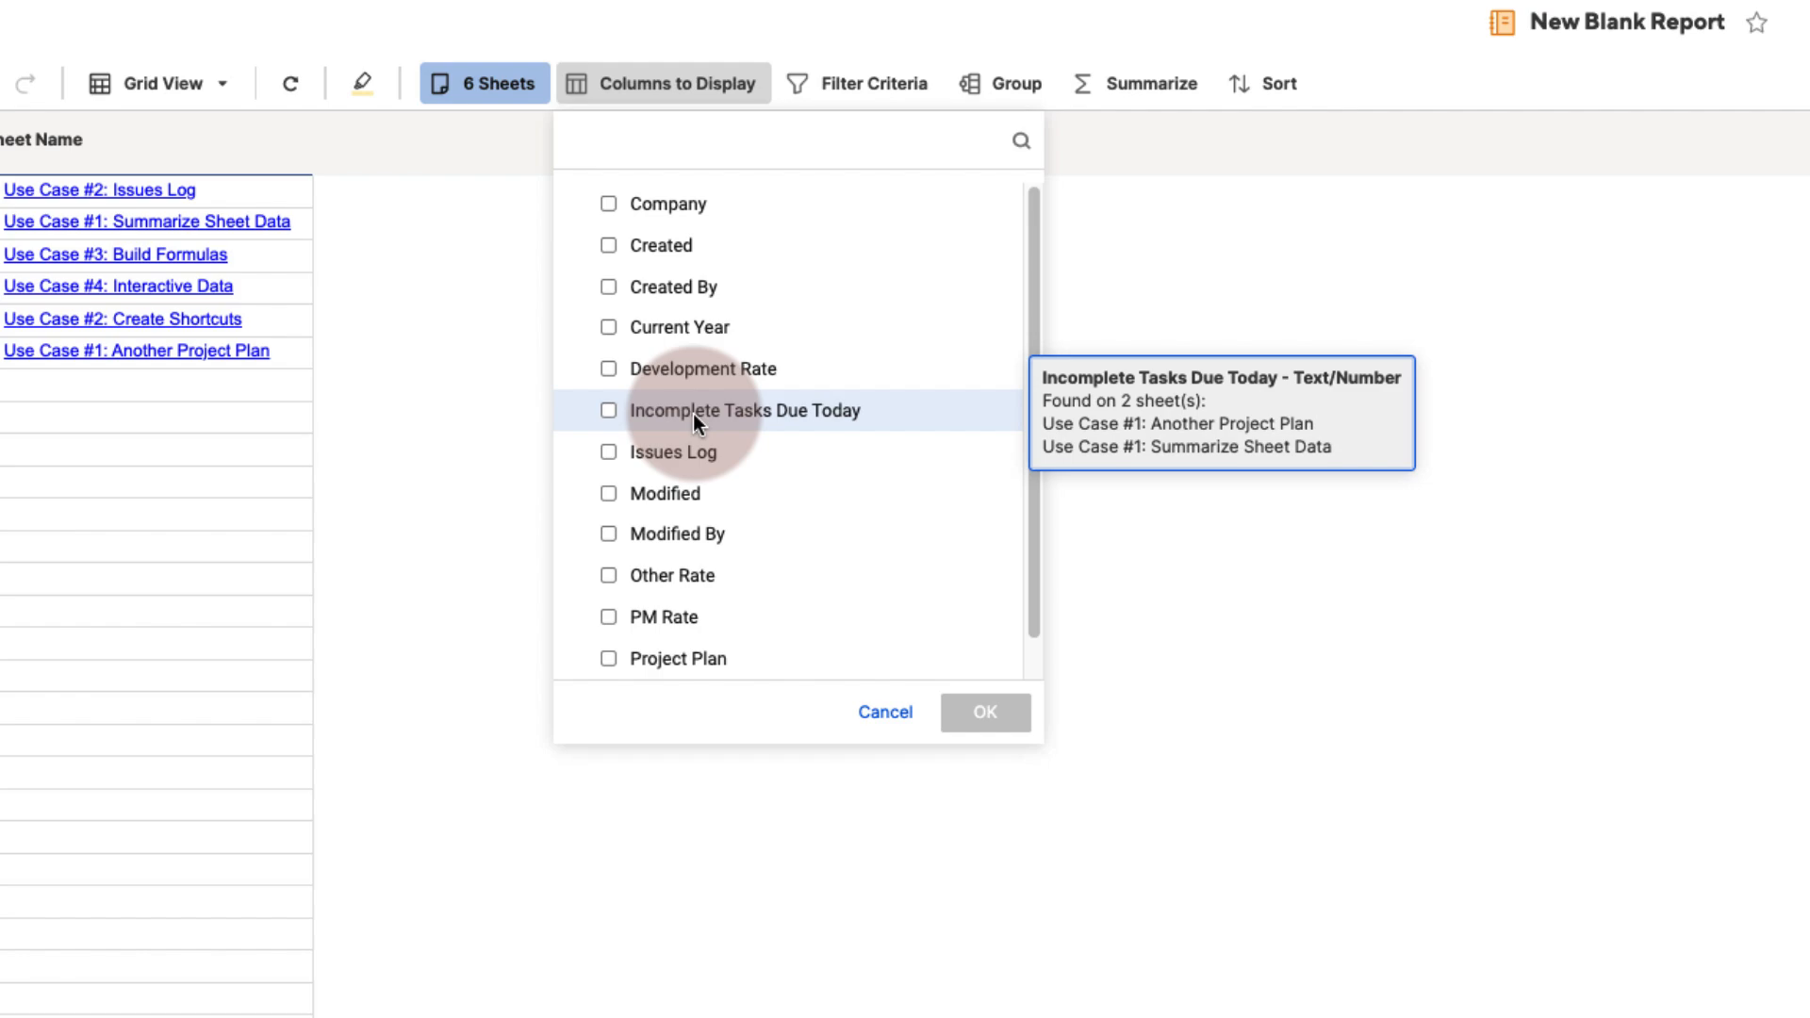
pyautogui.click(828, 89)
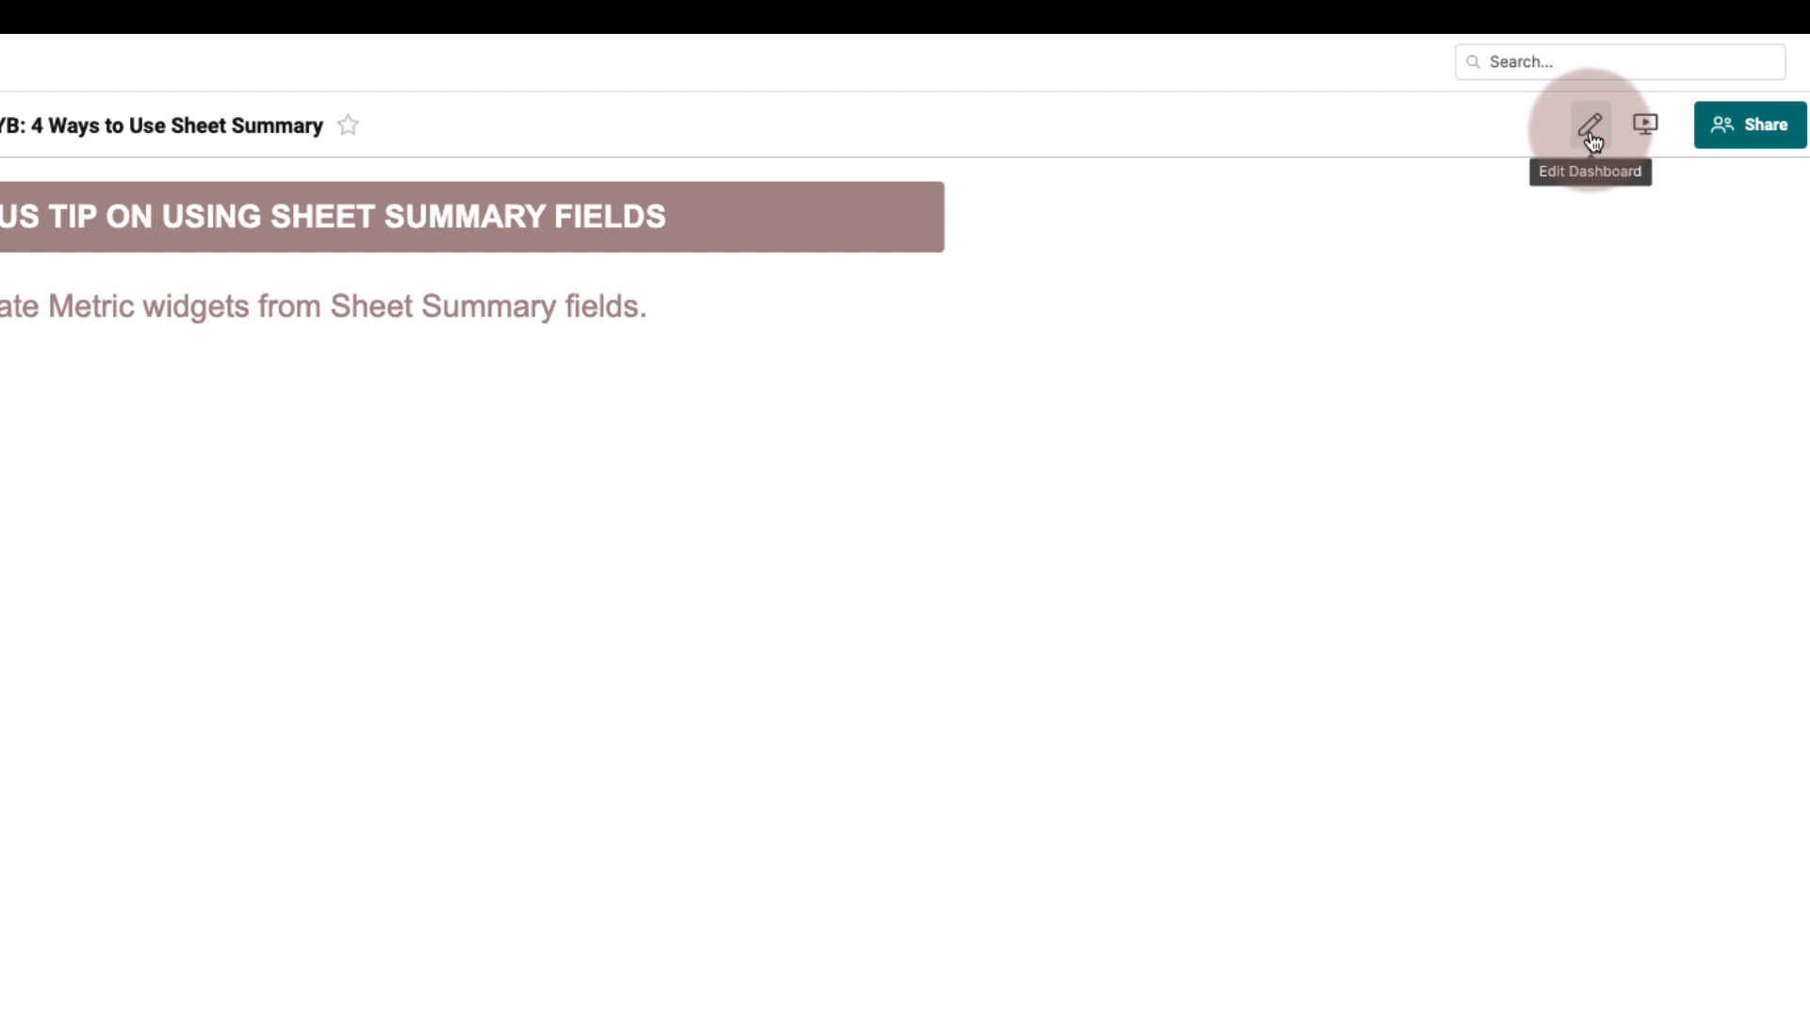
# - Edit the IYB: 4 Ways to Use Sheet Summary dashboard and add a Metric widget, then open its data source selection
pyautogui.click(1590, 132)
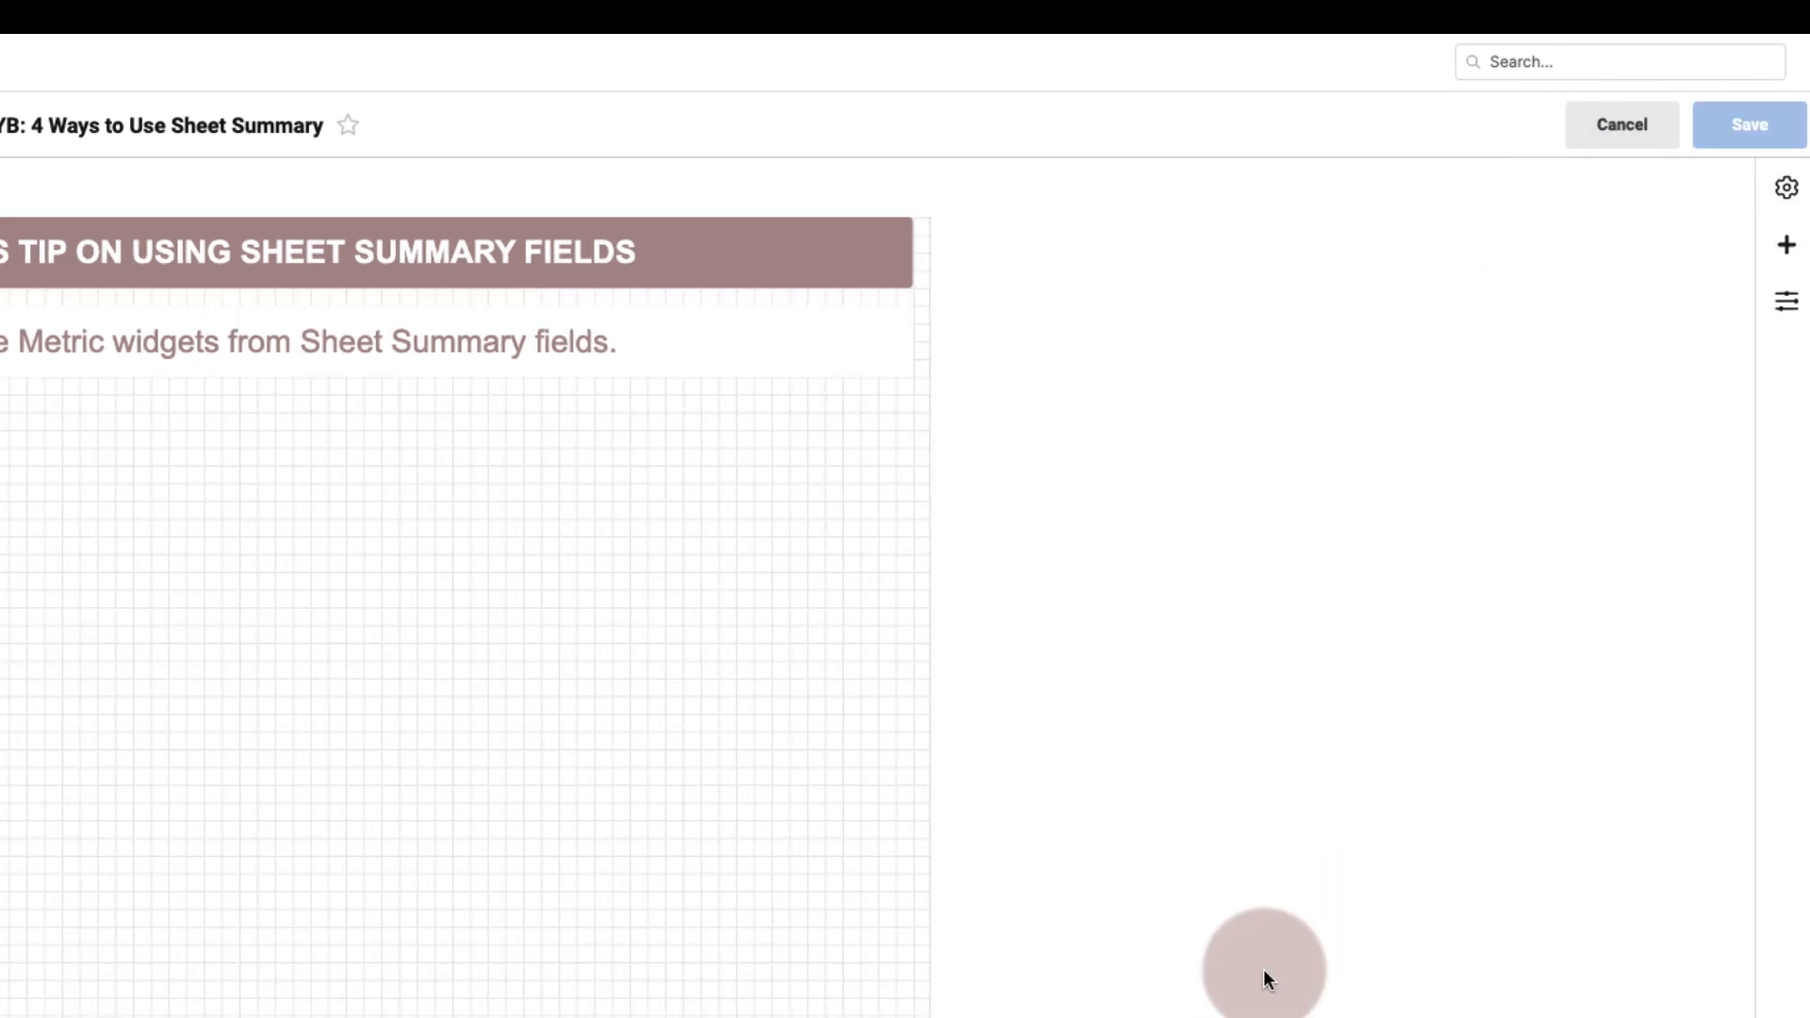
pyautogui.click(1781, 250)
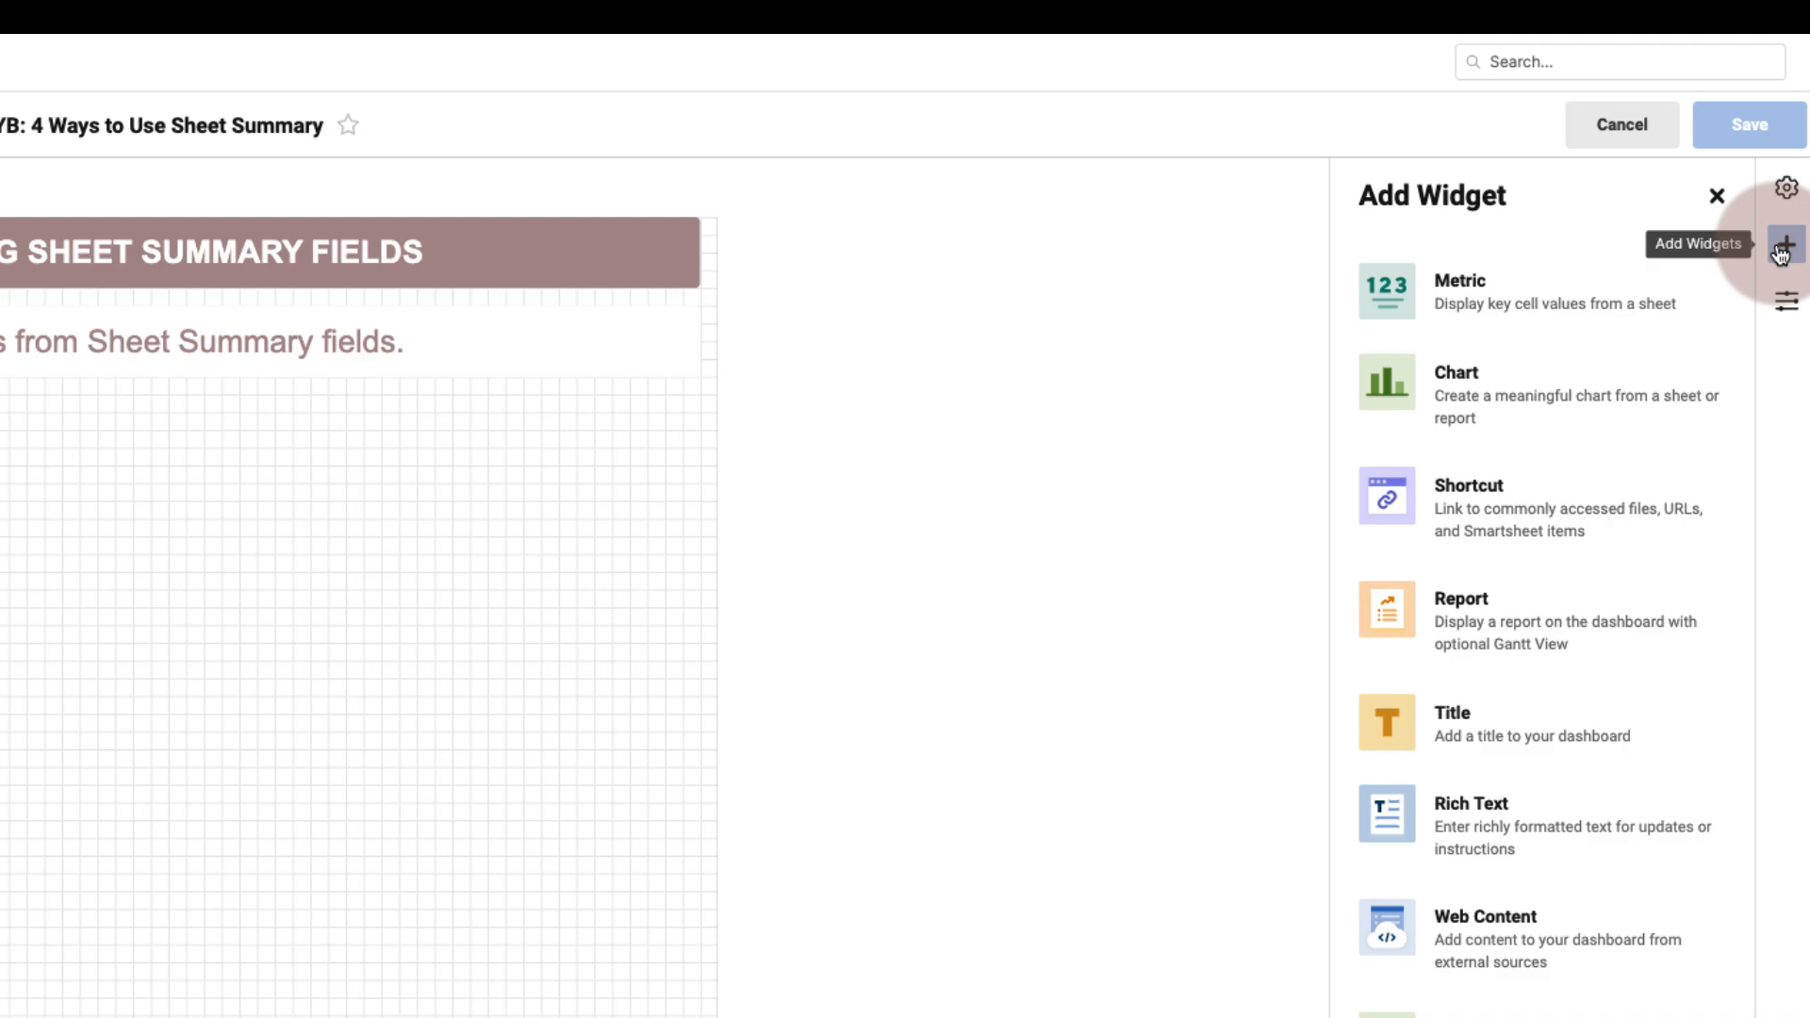
pyautogui.click(1494, 304)
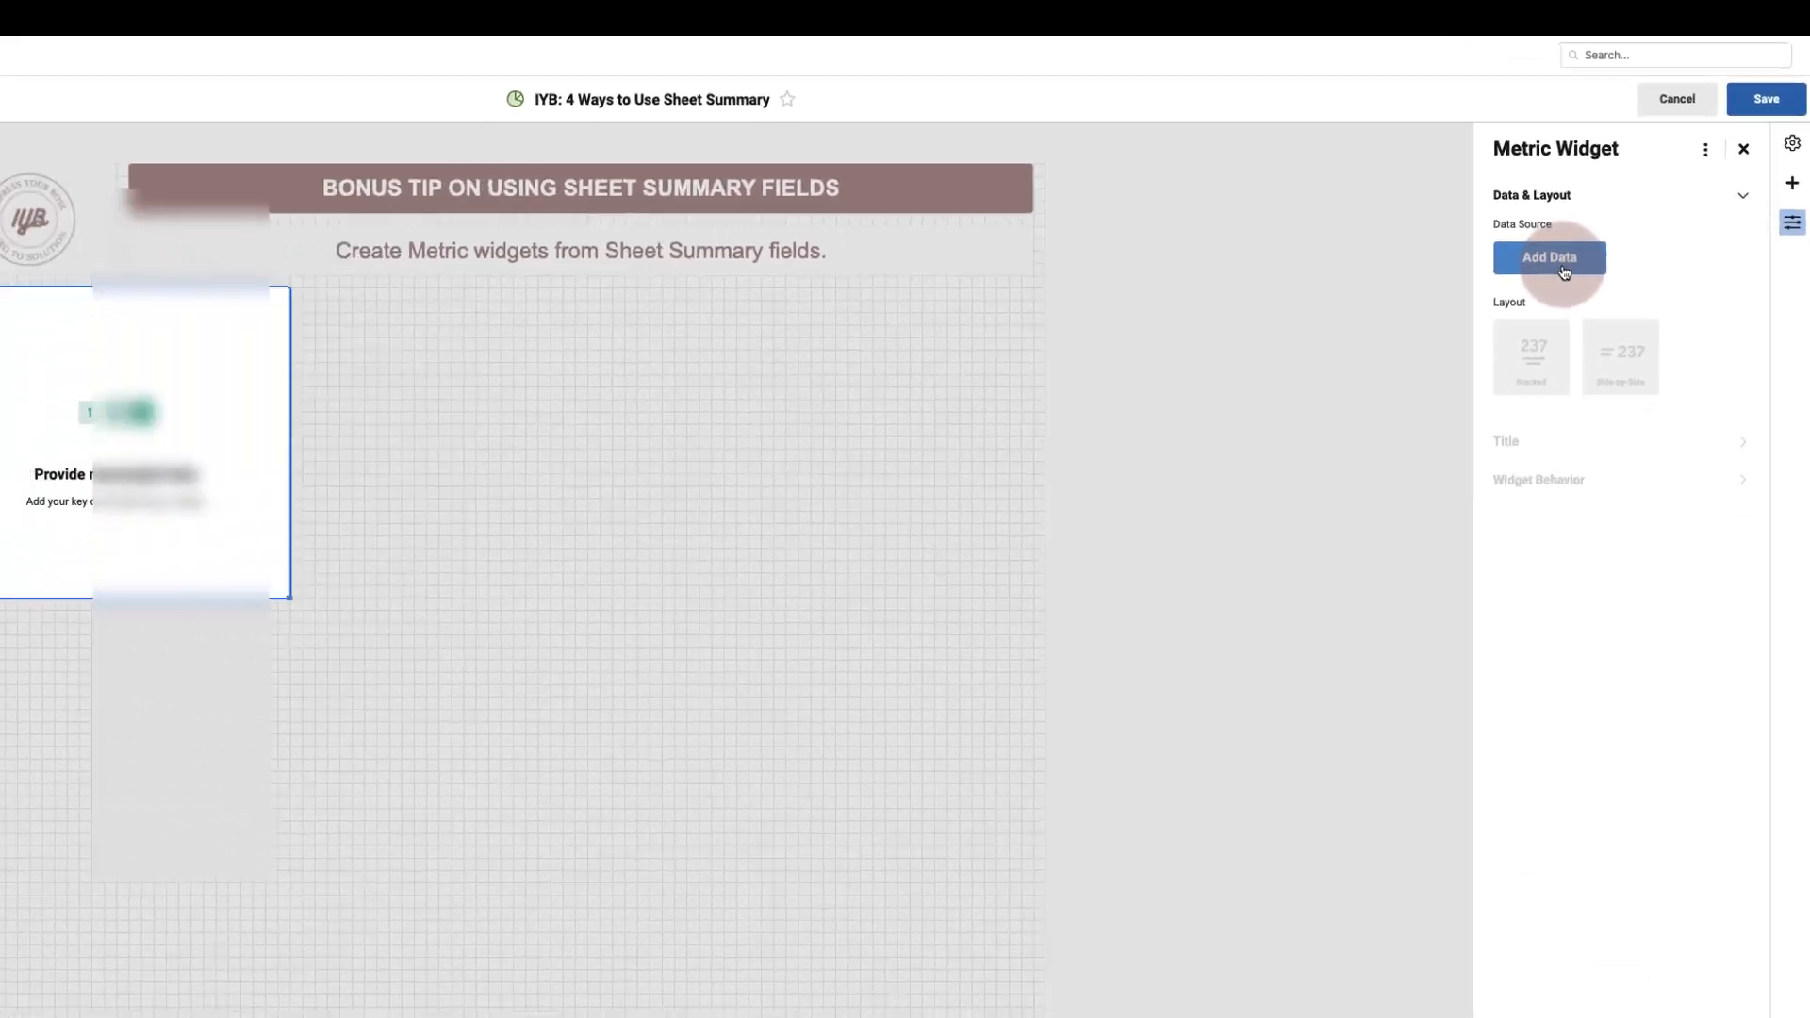
pyautogui.click(1564, 268)
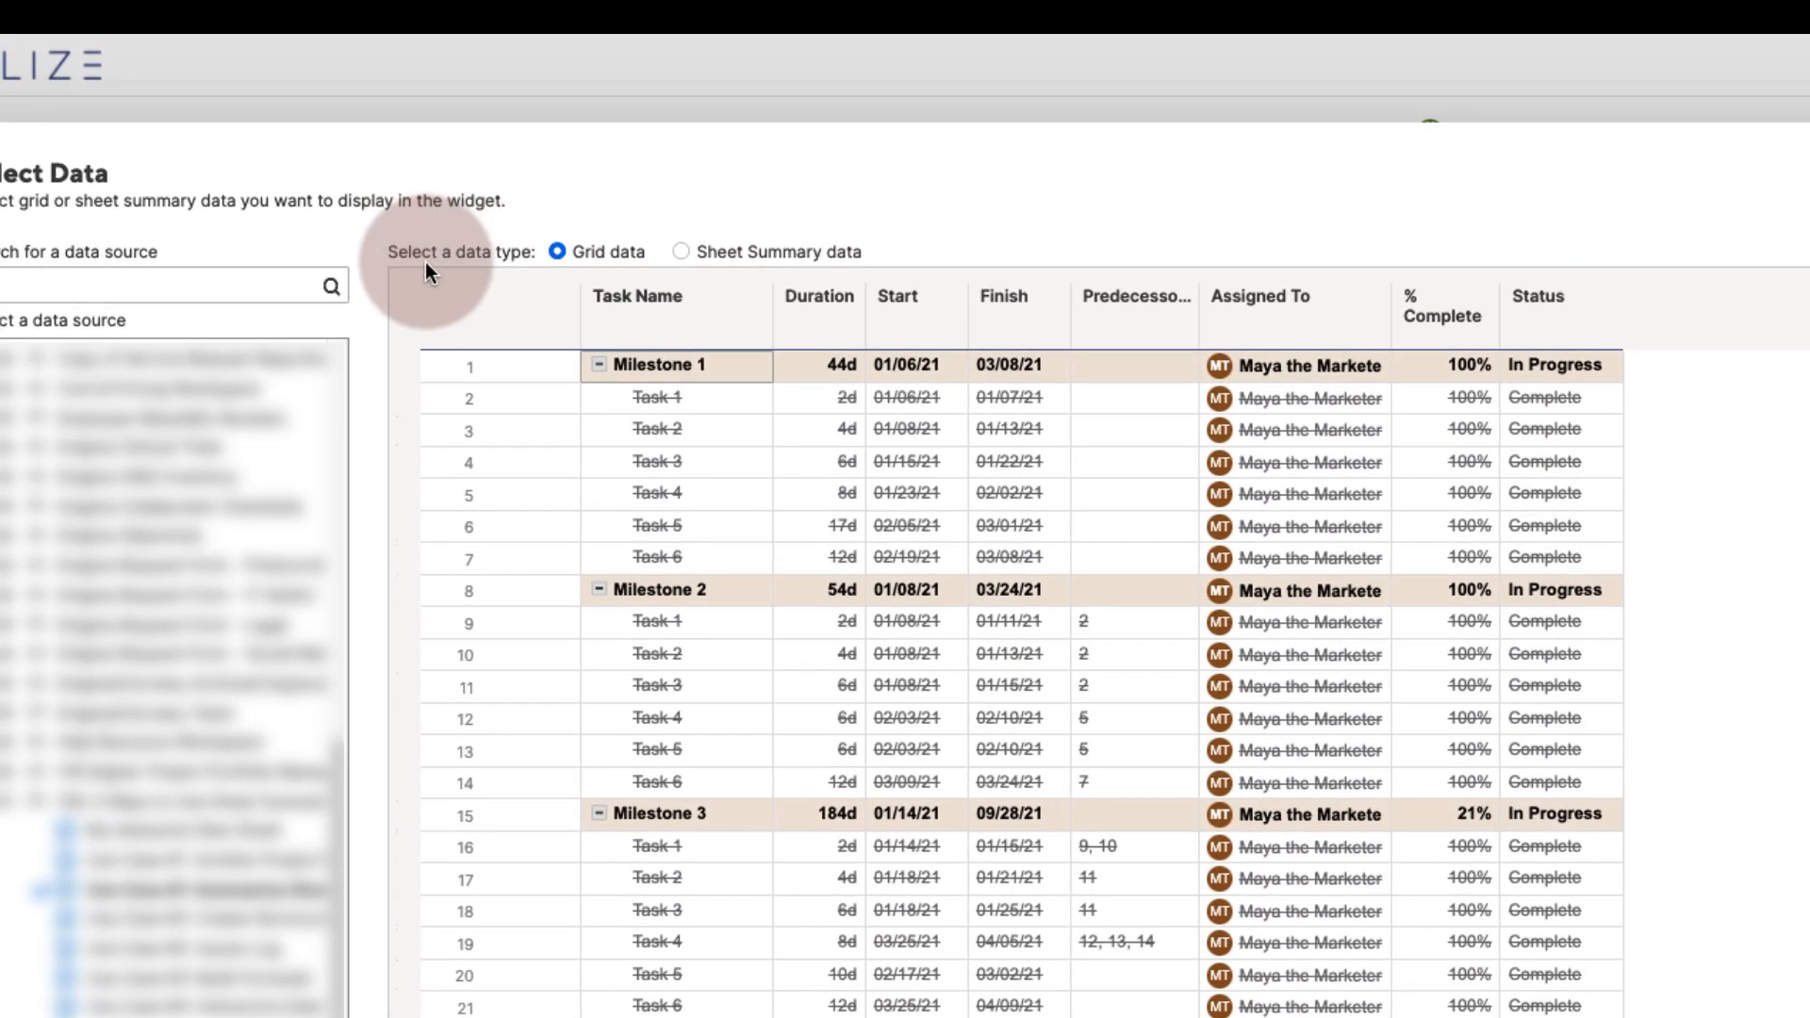
# - Set the widget's data to the Sheet Summary fields Total Tasks Due Today and Incomplete Tasks Due Today
pyautogui.click(704, 252)
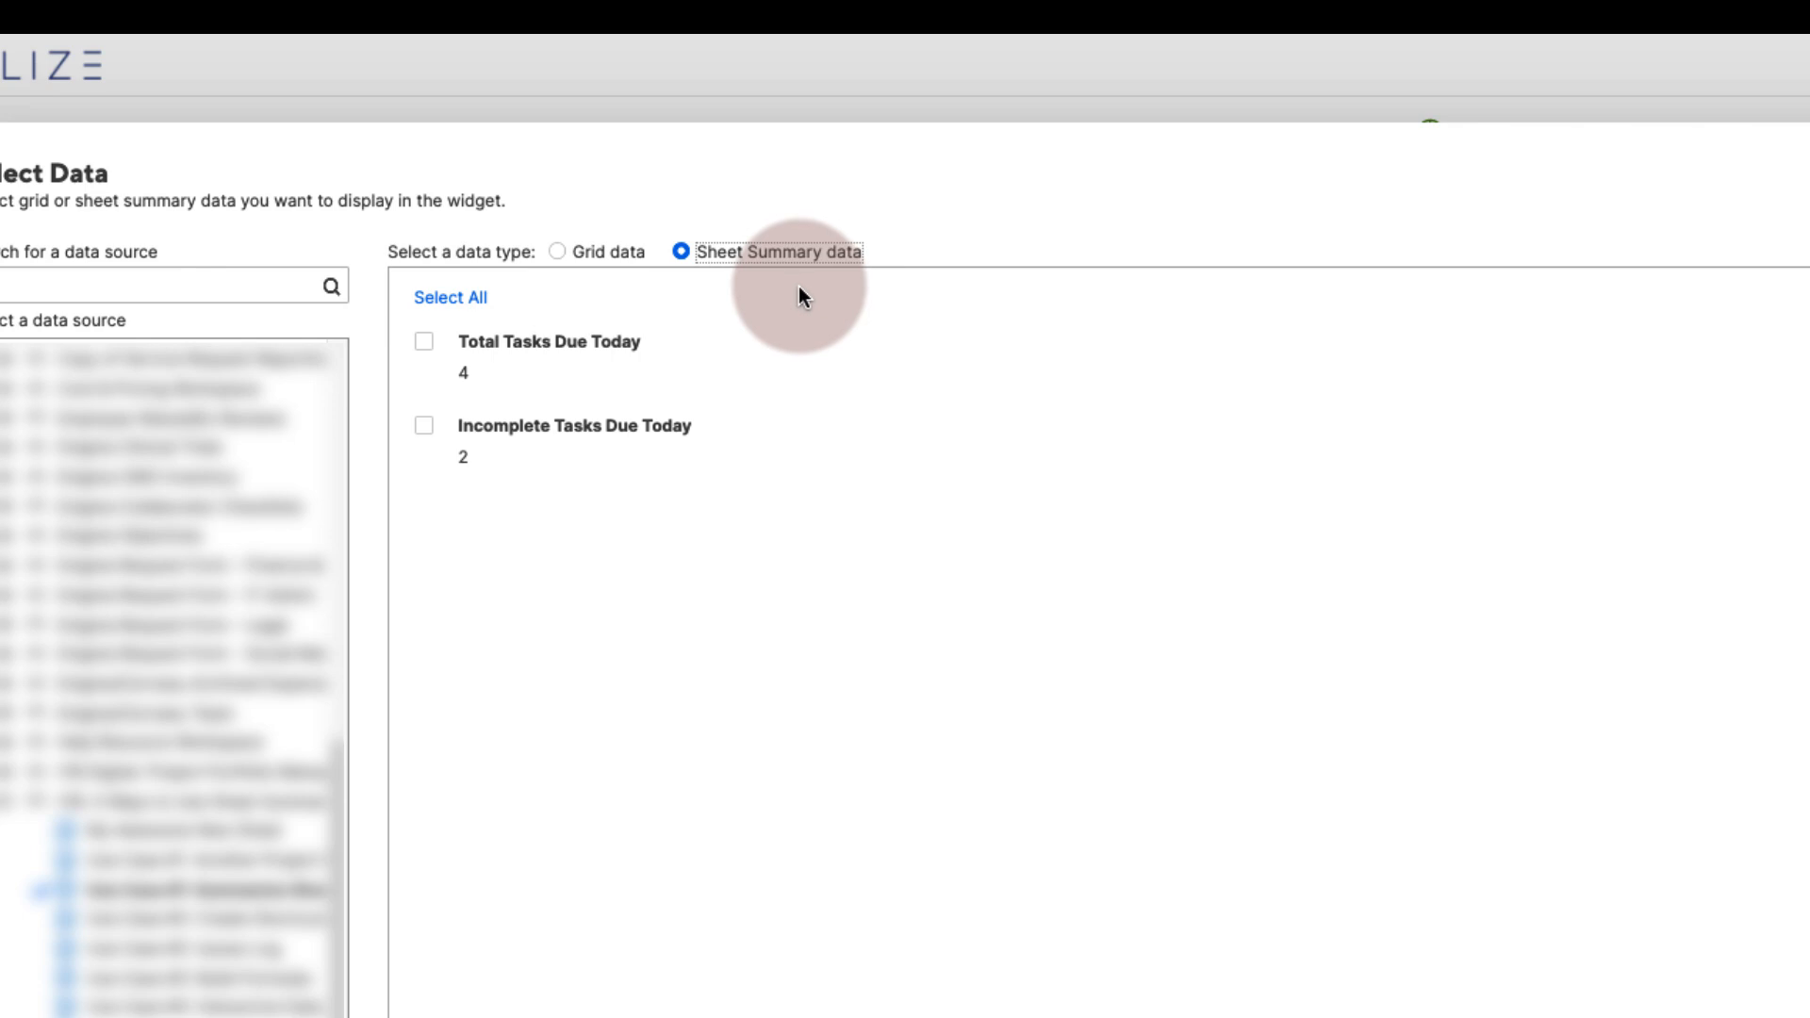
pyautogui.click(424, 342)
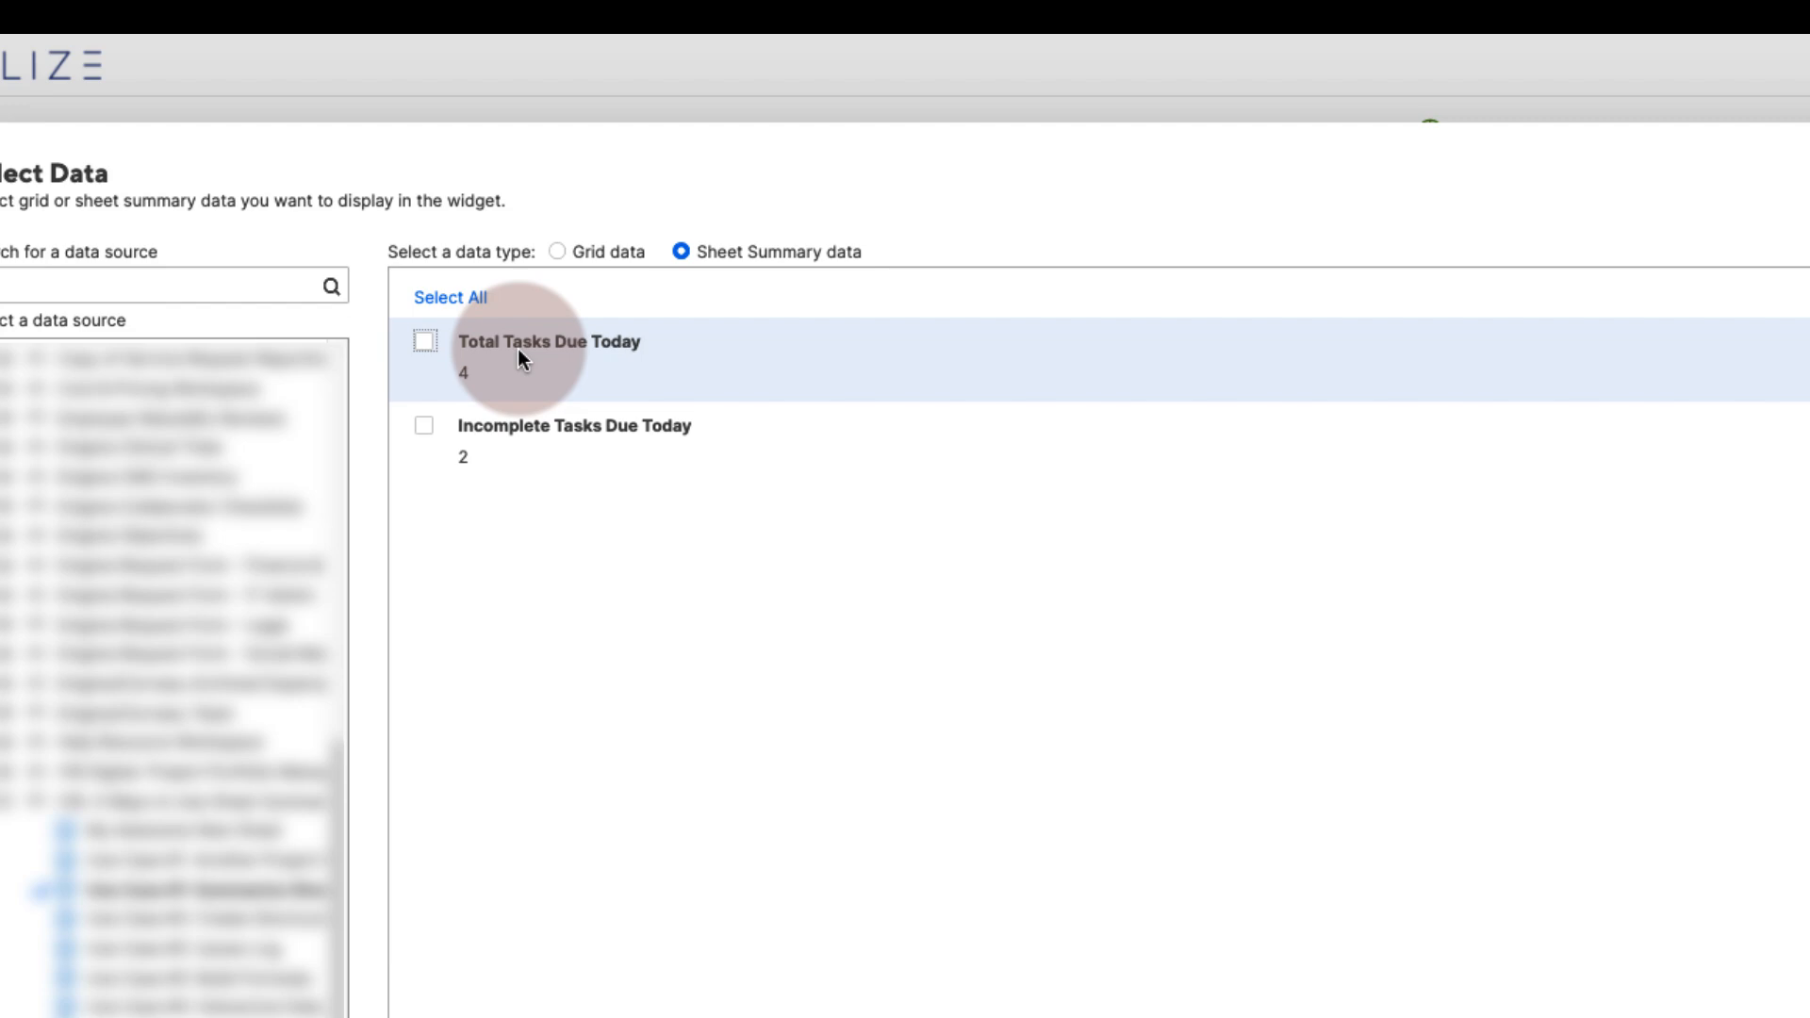
pyautogui.click(449, 298)
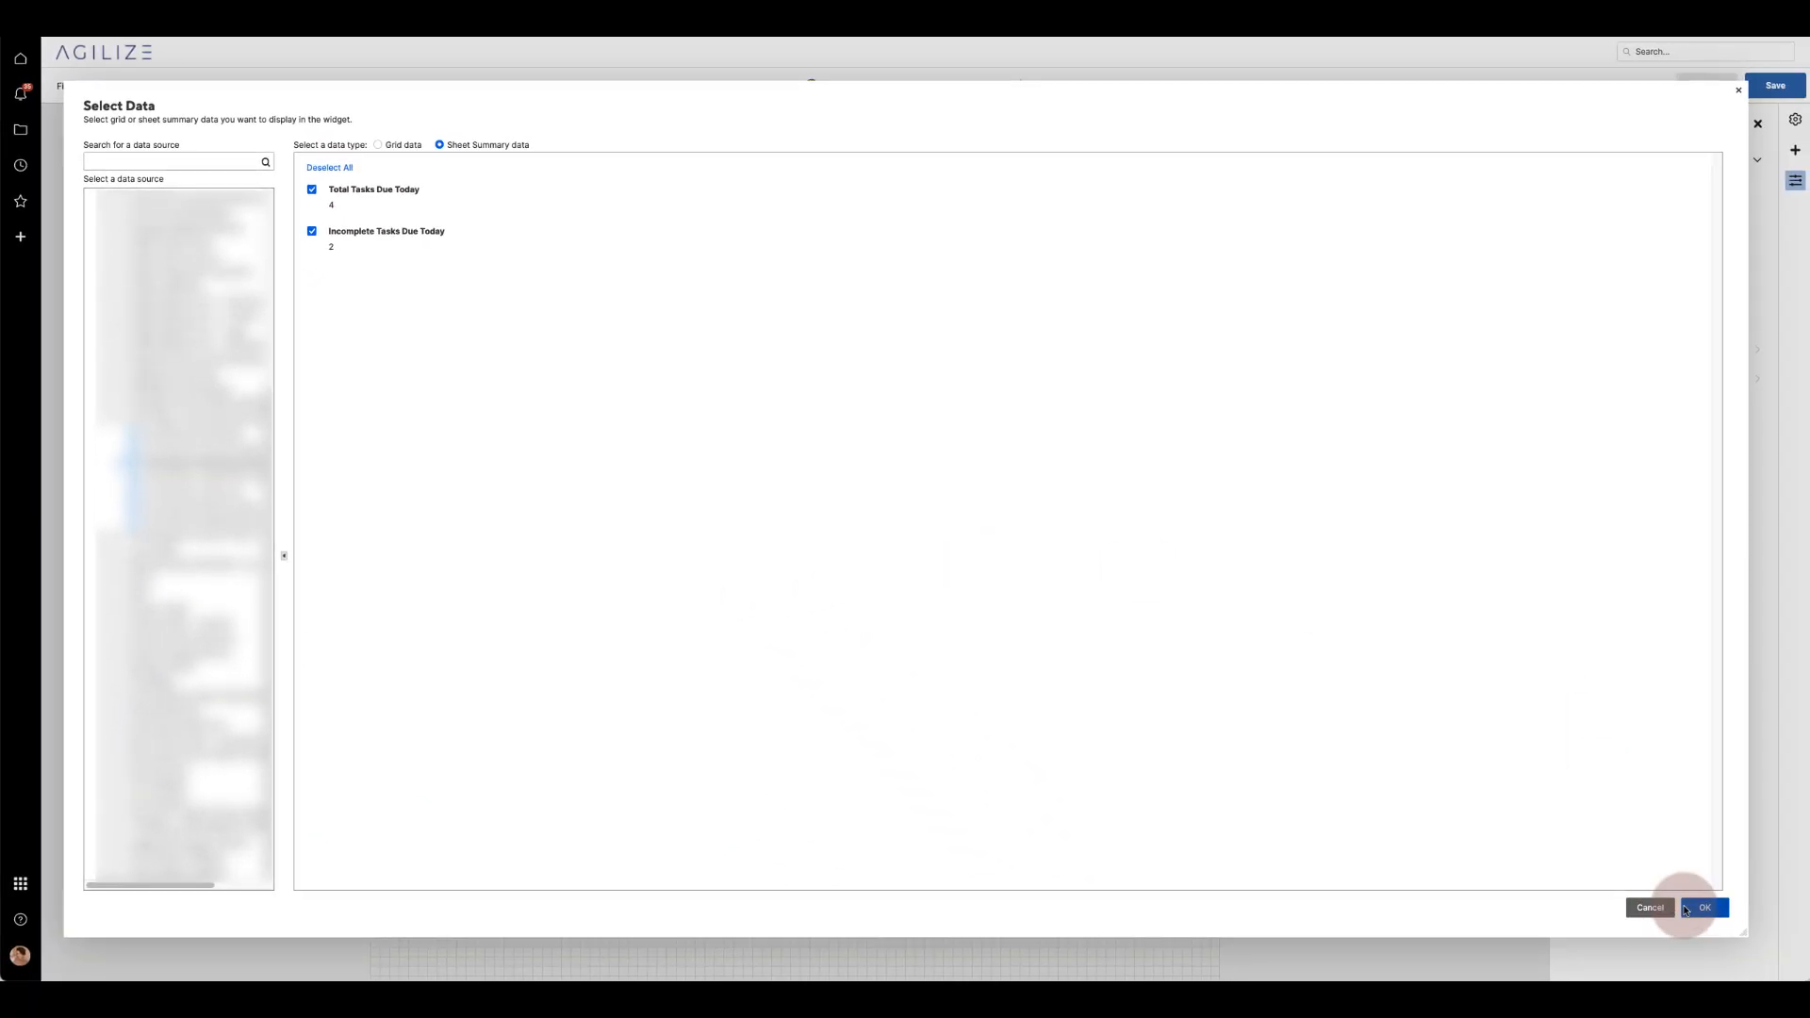
pyautogui.click(1688, 908)
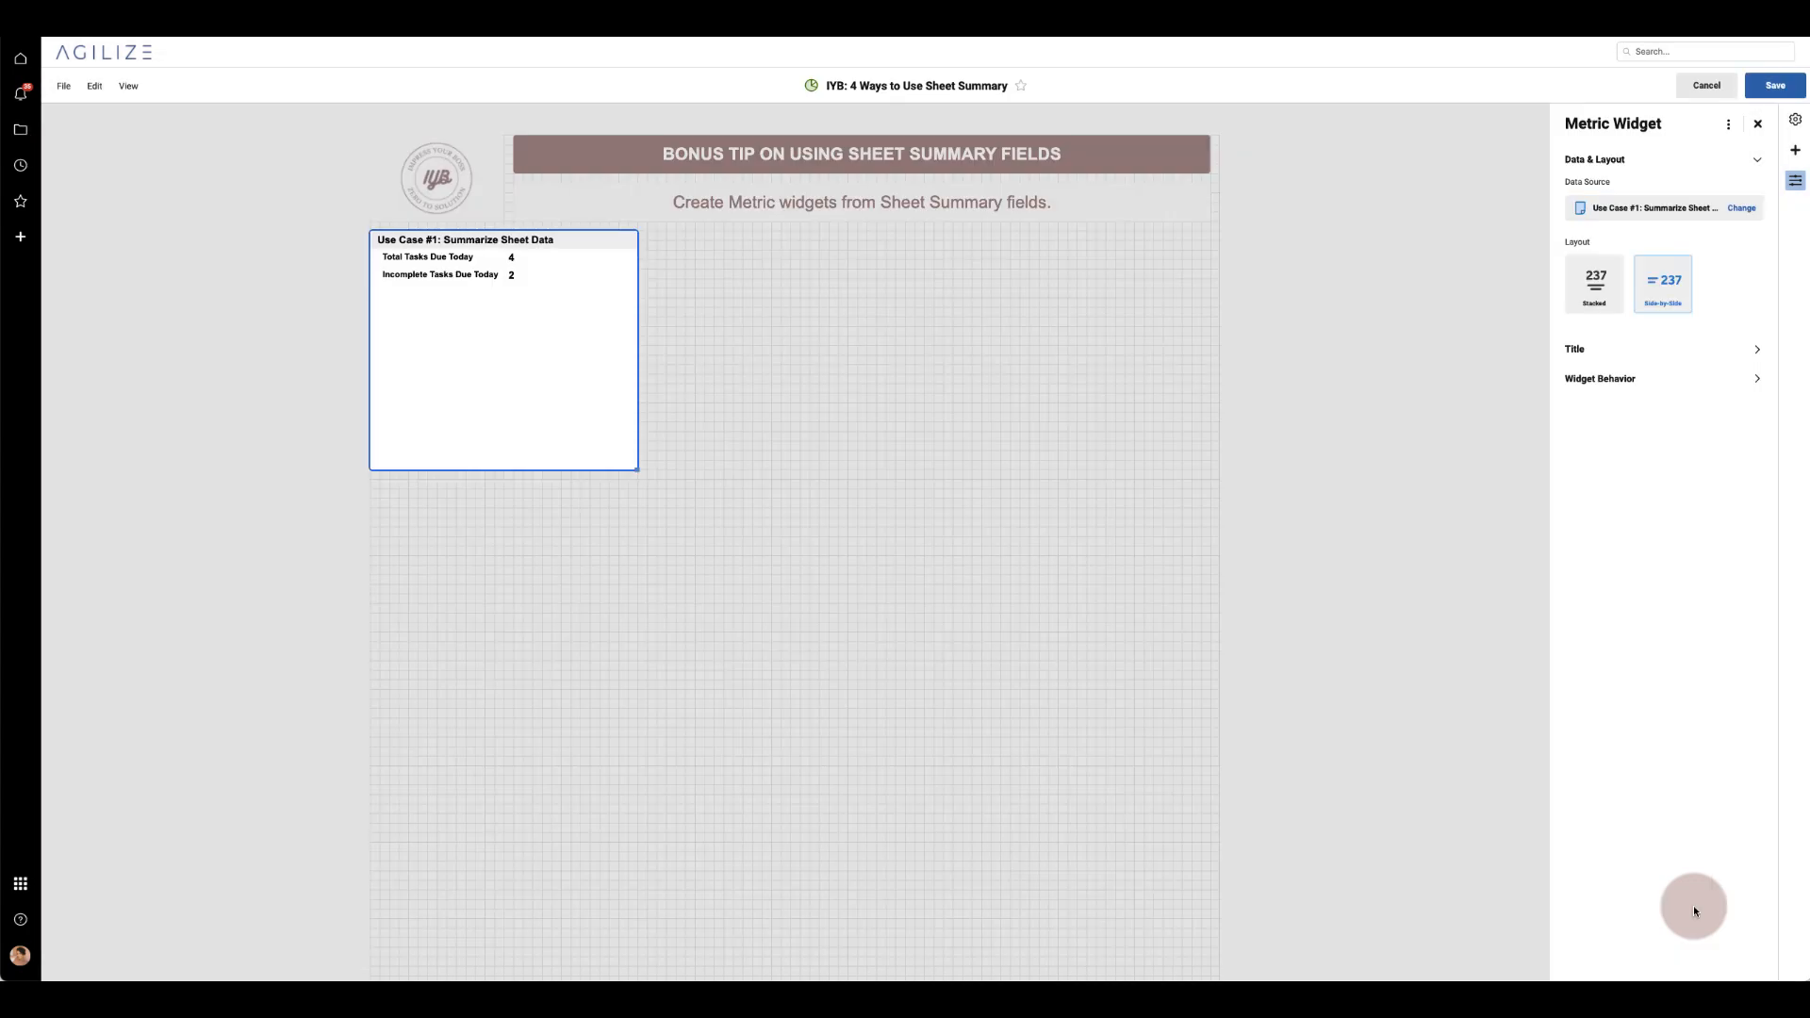